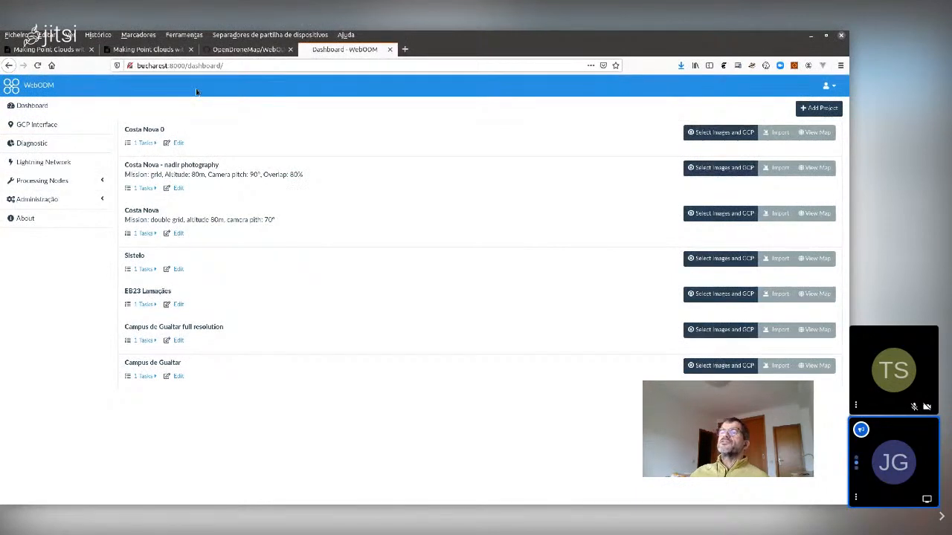
# Go to gitlab.com in a new browser tab and open the Odm workshop project.
pyautogui.click(158, 49)
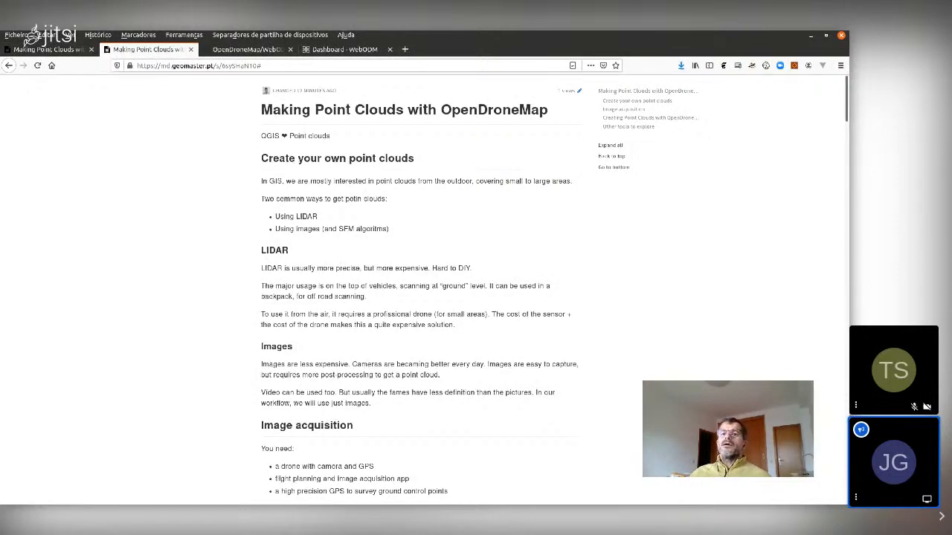
pyautogui.click(405, 50)
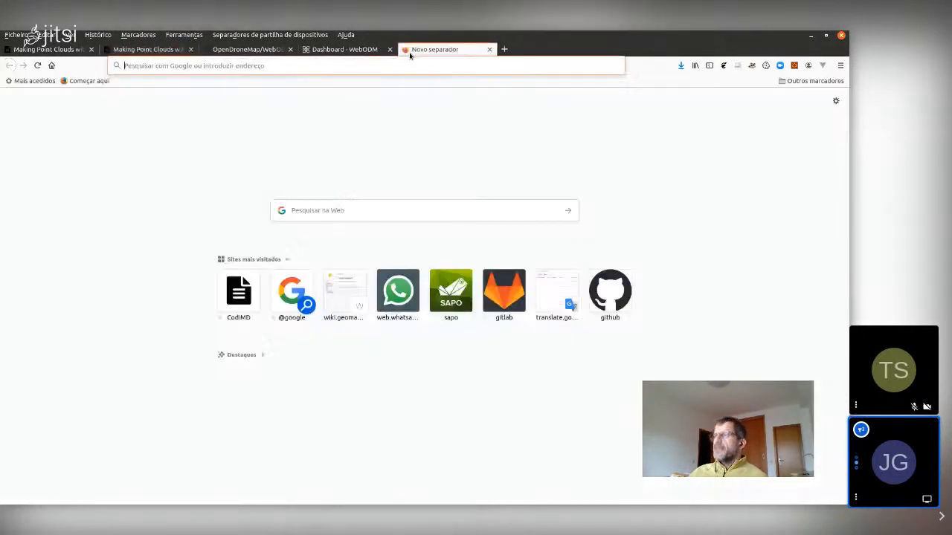
pyautogui.write('gitlab')
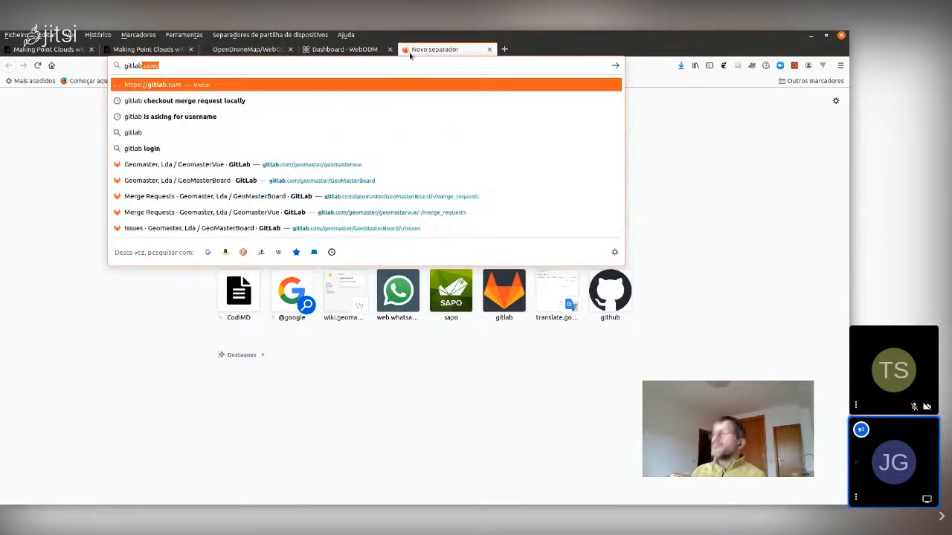
pyautogui.press('Return')
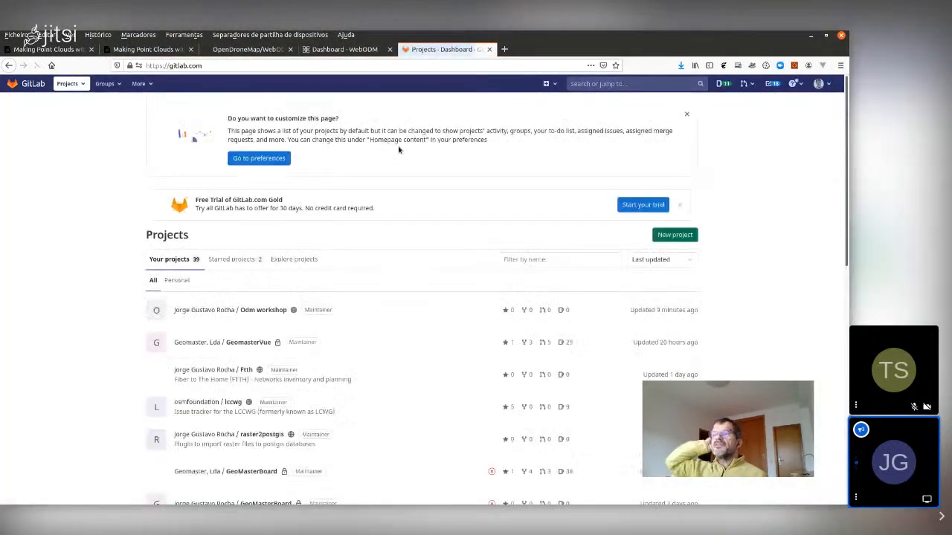
pyautogui.click(242, 313)
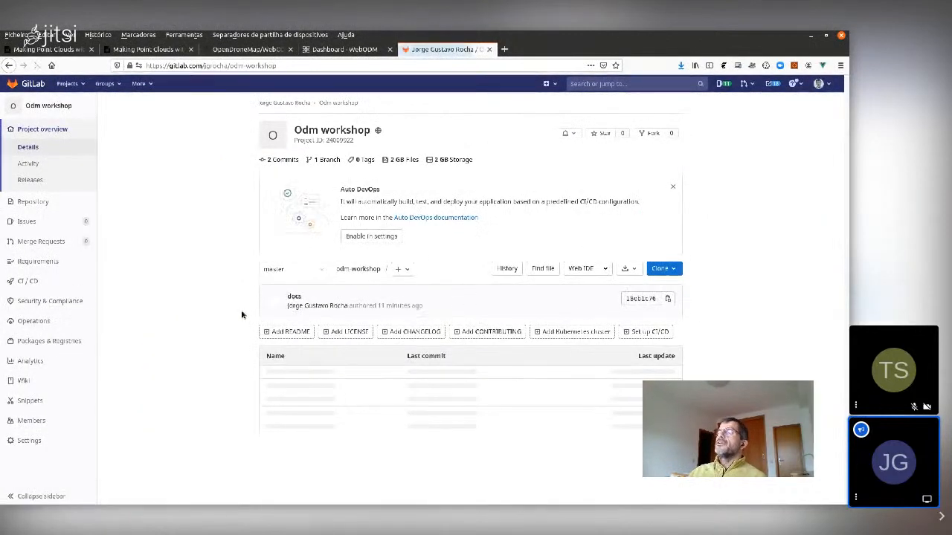
# Select the project's web address and look over the files in the Odm workshop repository.
pyautogui.moveTo(283, 65); pyautogui.dragTo(145, 66)
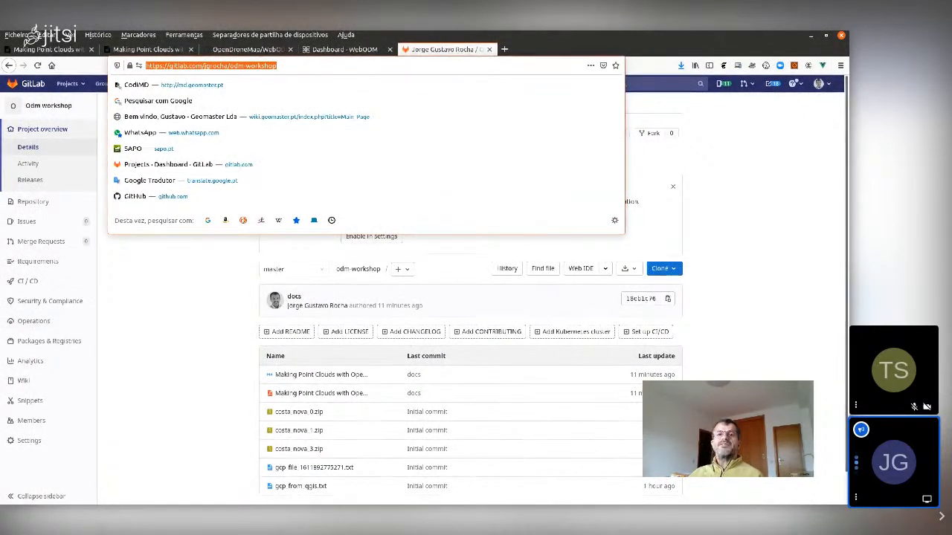
pyautogui.hotkey('alt', 'Tab')
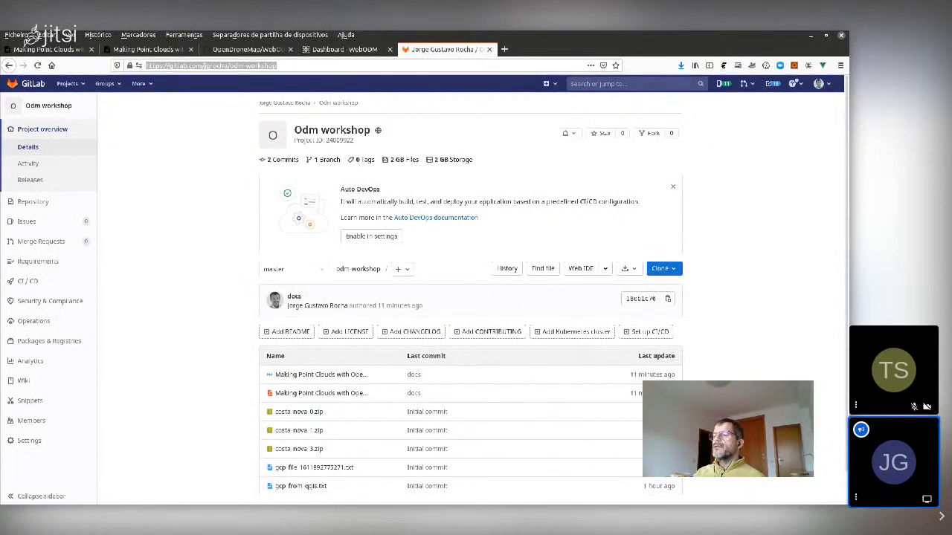
pyautogui.scroll(-1, 332, 419)
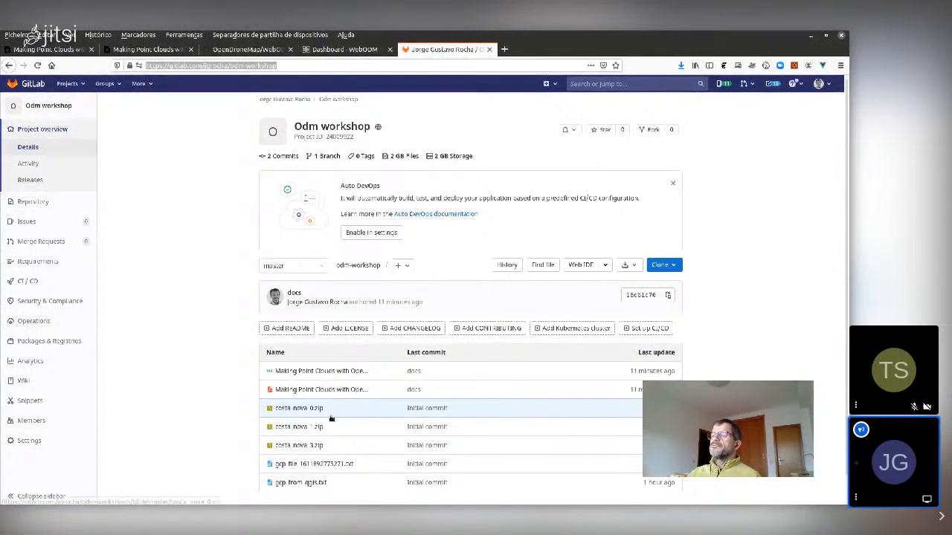
pyautogui.scroll(-1, 332, 420)
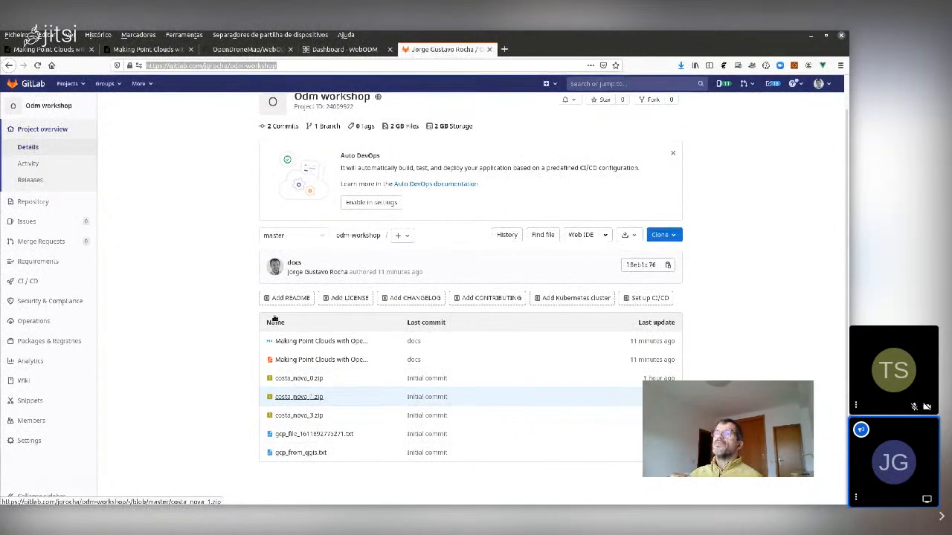
# Review the workshop notes from the LIDAR and Images sections through Image acquisition, highlighting "usually" and the Images heading.
pyautogui.click(149, 49)
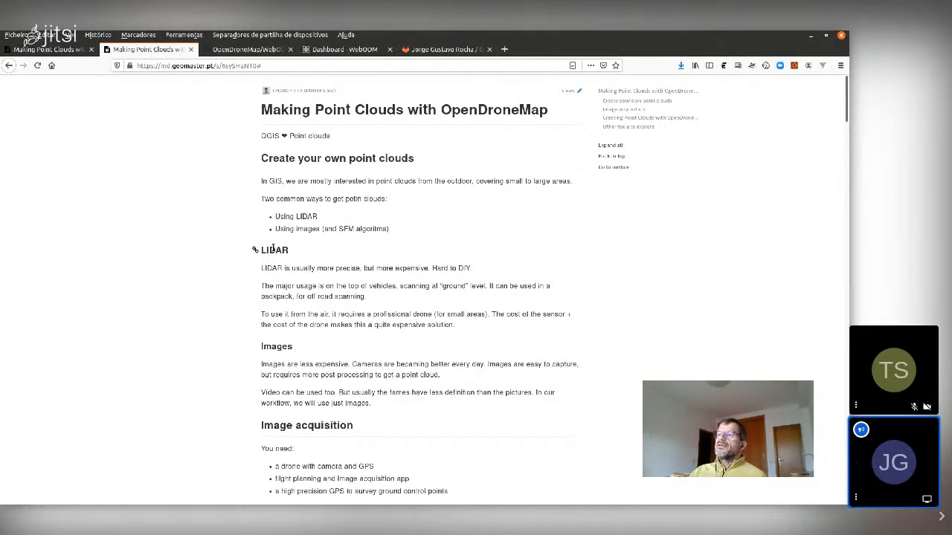
pyautogui.doubleClick(301, 268)
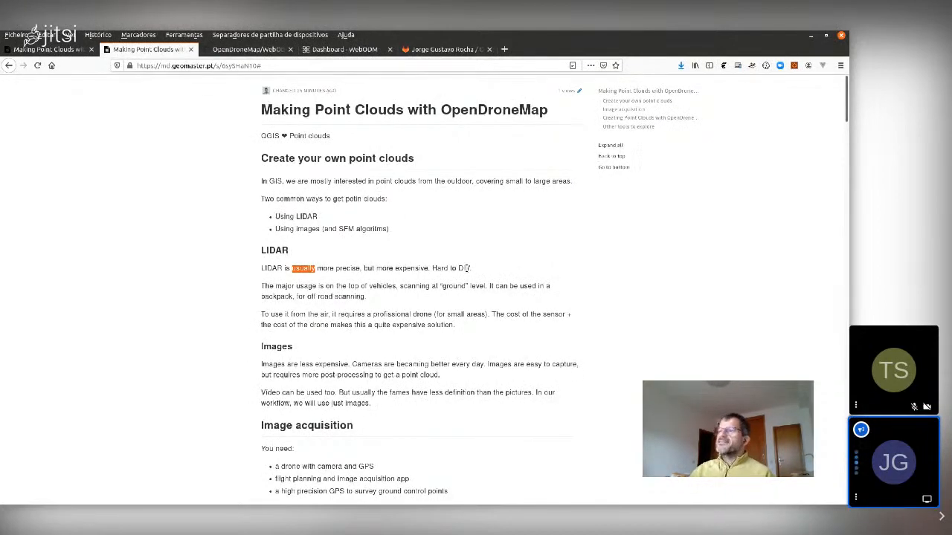
pyautogui.scroll(-2, 484, 340)
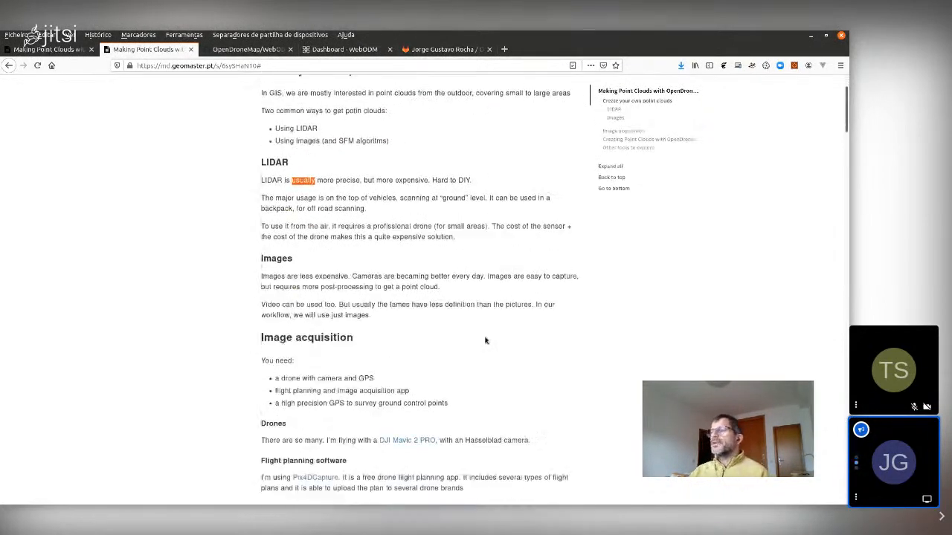
pyautogui.scroll(-1, 485, 340)
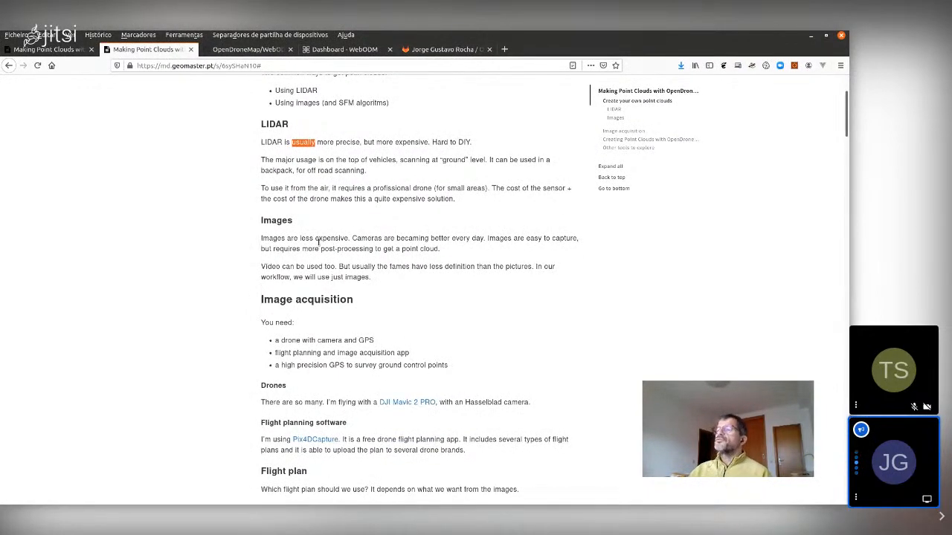
pyautogui.doubleClick(276, 220)
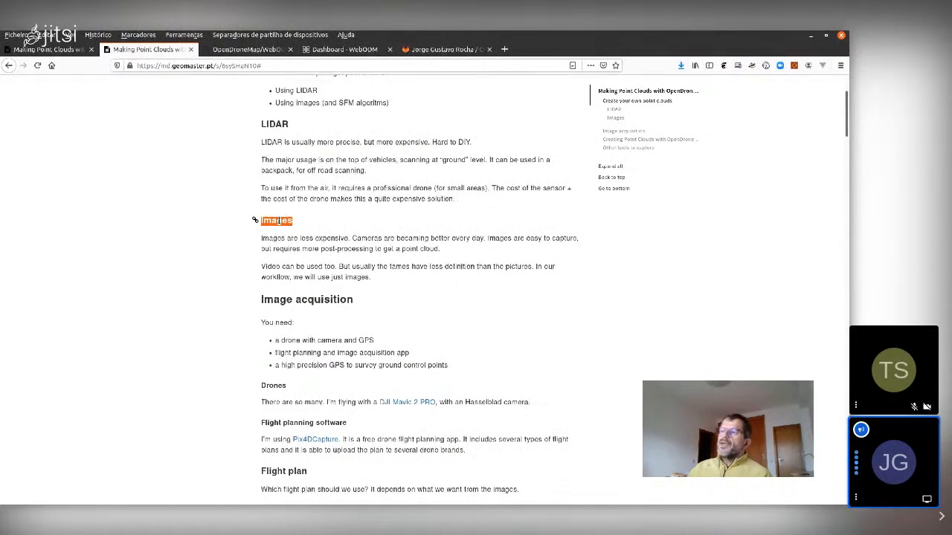
pyautogui.scroll(-2, 390, 348)
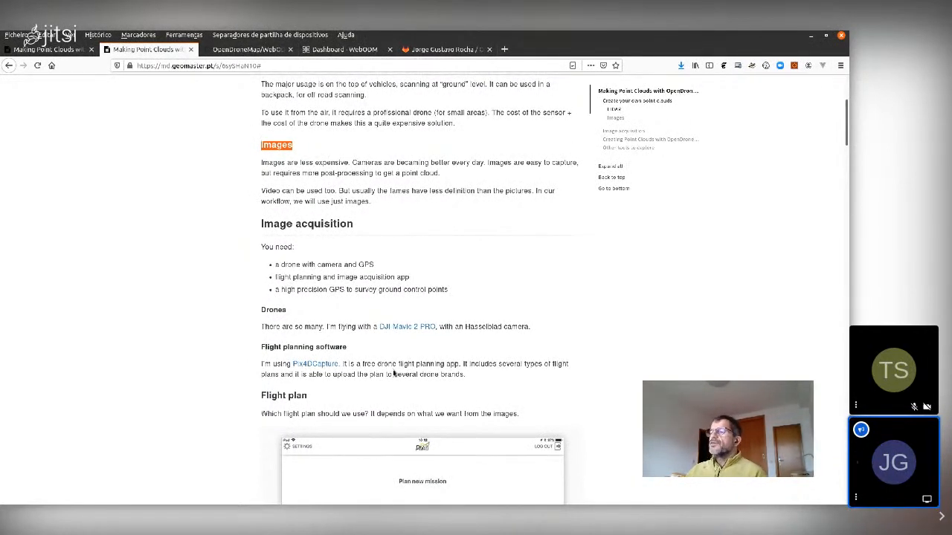
pyautogui.scroll(-2, 391, 371)
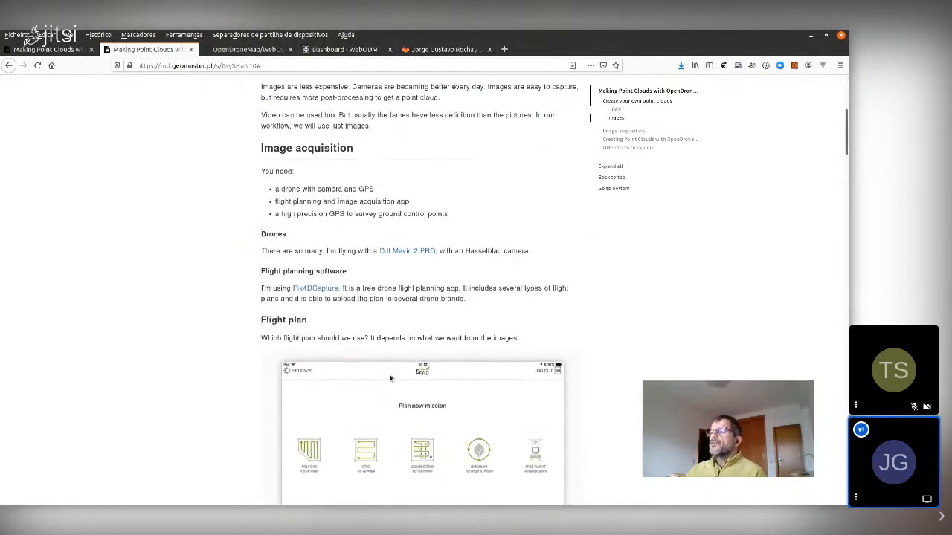
# Open the DJI Mavic 2 PRO link from the Drones section in a separate tab and view the product page.
pyautogui.middleClick(393, 254)
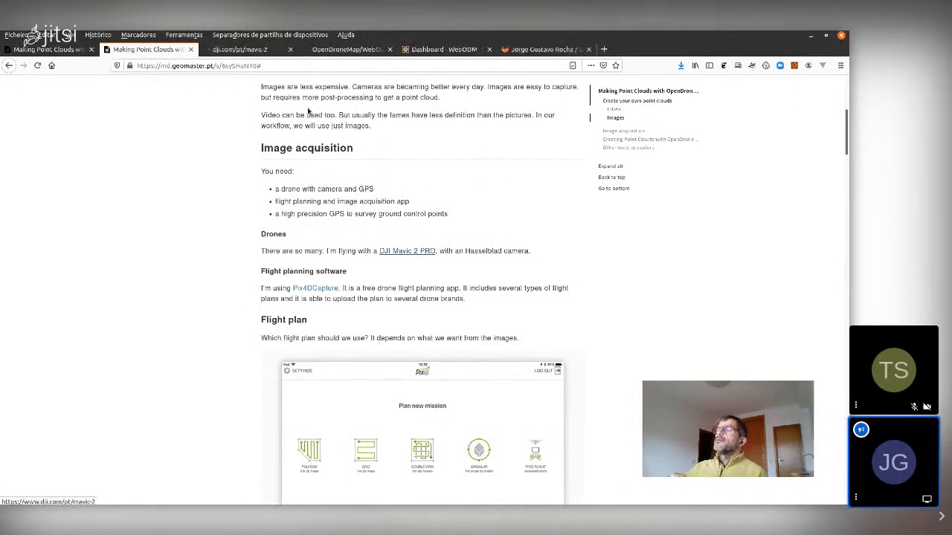
pyautogui.click(239, 49)
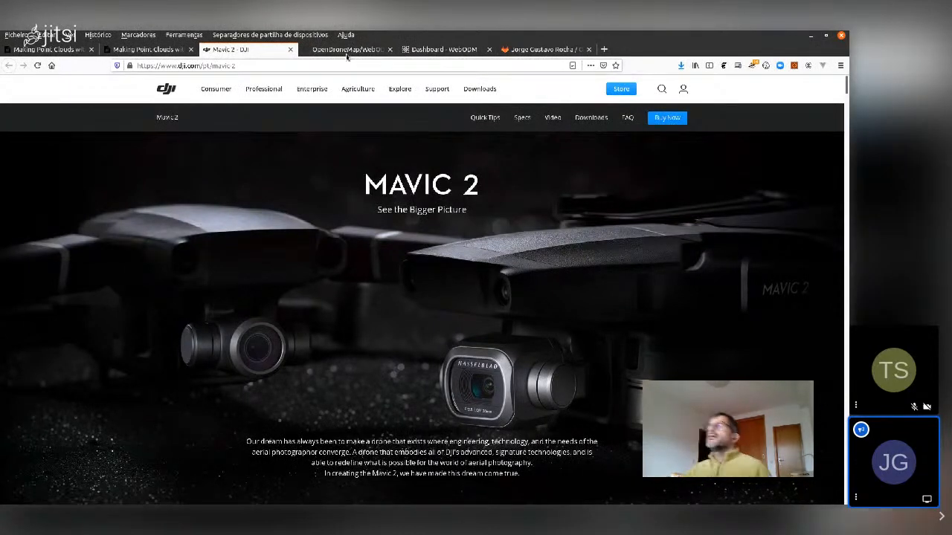
pyautogui.click(347, 51)
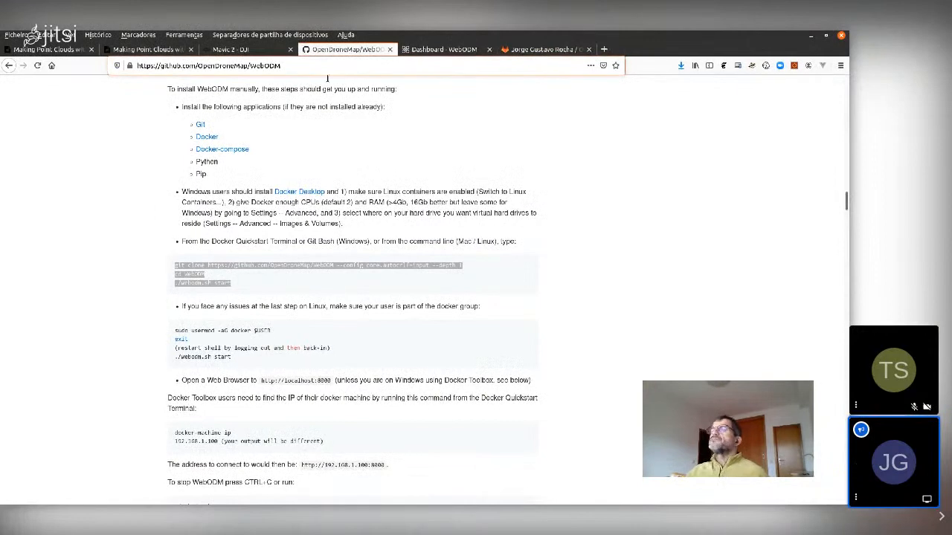
# Circle the Polygon and Double Grid missions in the notes' flight plan picture with the screen-drawing pen, and clear the marks.
pyautogui.click(155, 49)
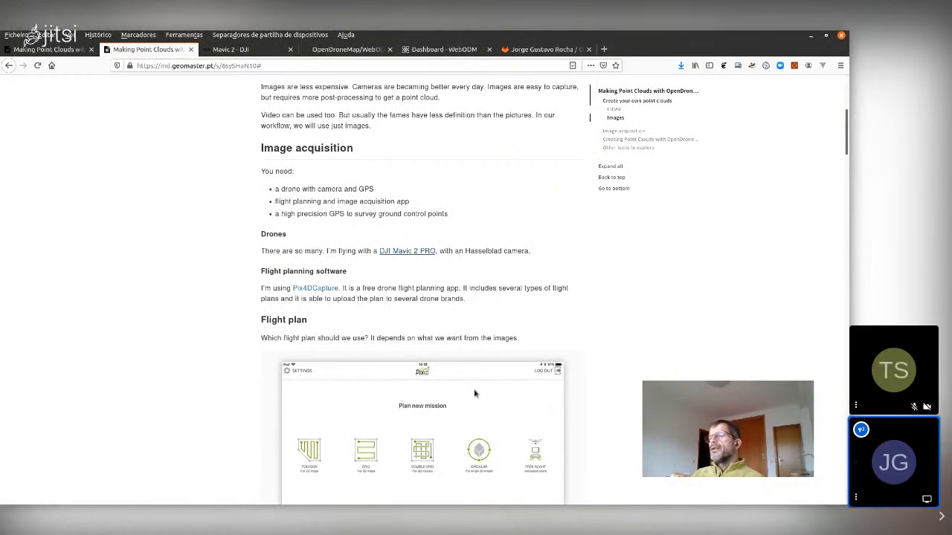
pyautogui.scroll(-1, 478, 399)
pyautogui.scroll(-2, 477, 400)
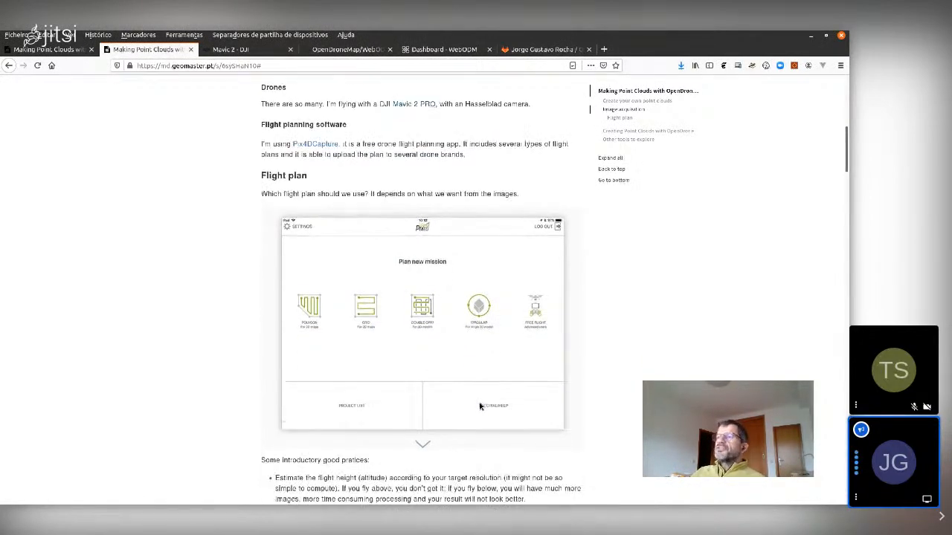
pyautogui.scroll(-1, 479, 406)
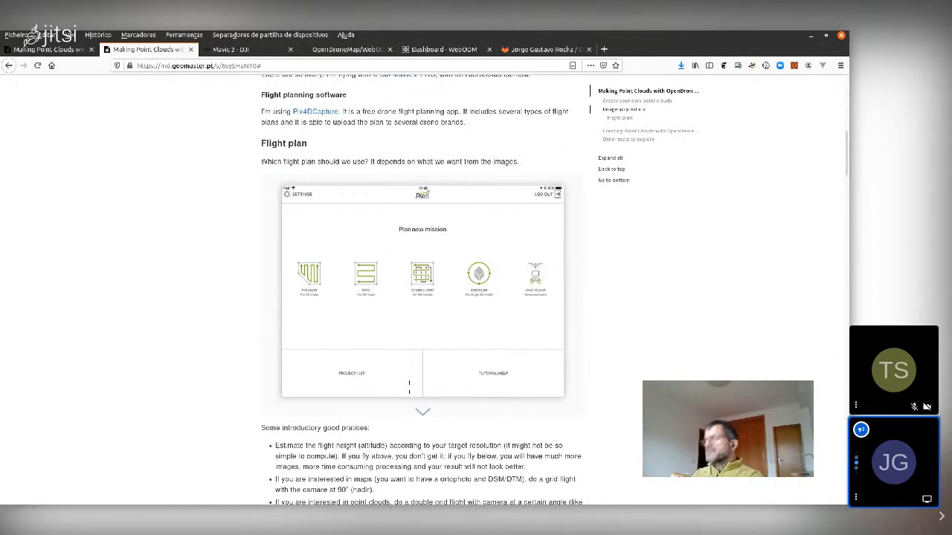
pyautogui.moveTo(304, 250)
pyautogui.mouseDown()
pyautogui.moveTo(277, 278)
pyautogui.moveTo(335, 296)
pyautogui.mouseUp()
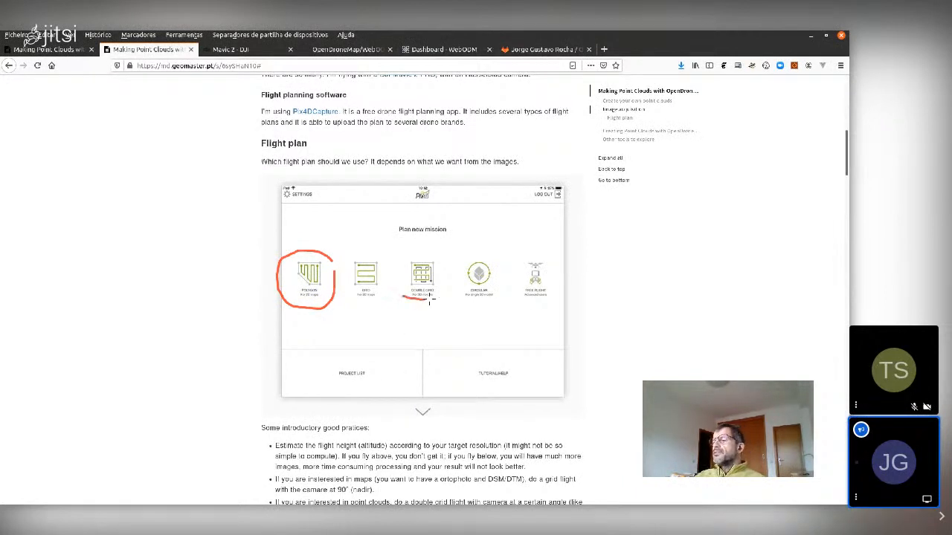
pyautogui.moveTo(429, 302)
pyautogui.mouseDown()
pyautogui.moveTo(440, 258)
pyautogui.moveTo(421, 254)
pyautogui.moveTo(403, 295)
pyautogui.mouseUp()
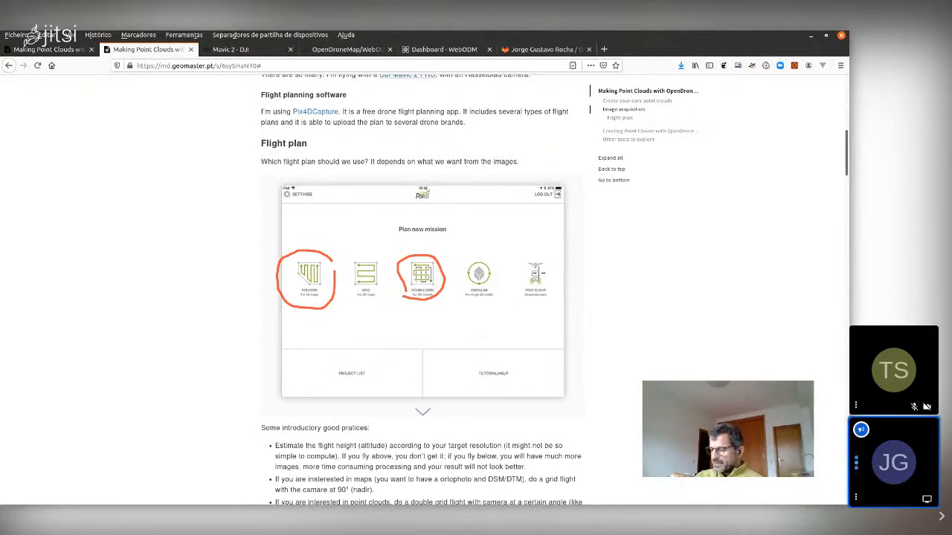
pyautogui.hotkey('shift', 'F9')
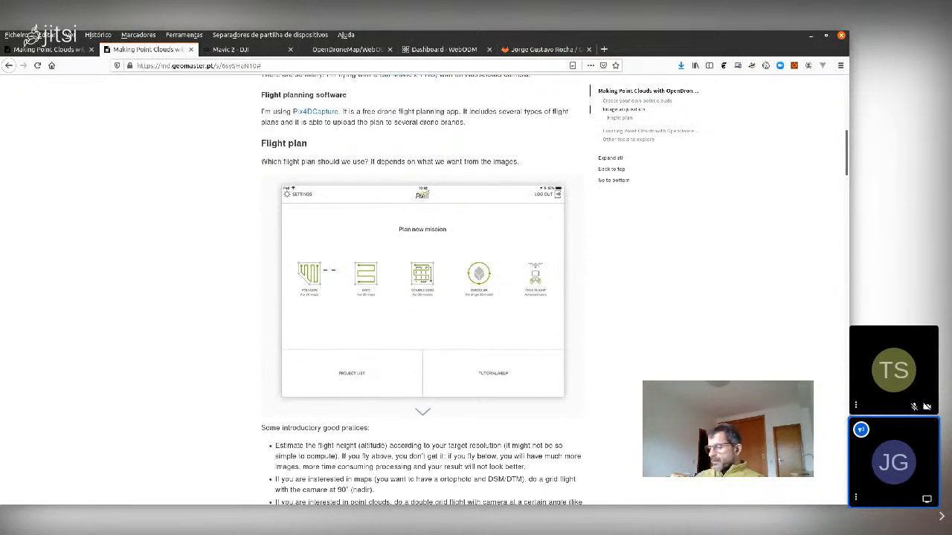
# Examine the introductory flight practices in the notes and highlight the words "good pratices:".
pyautogui.scroll(-5, 329, 273)
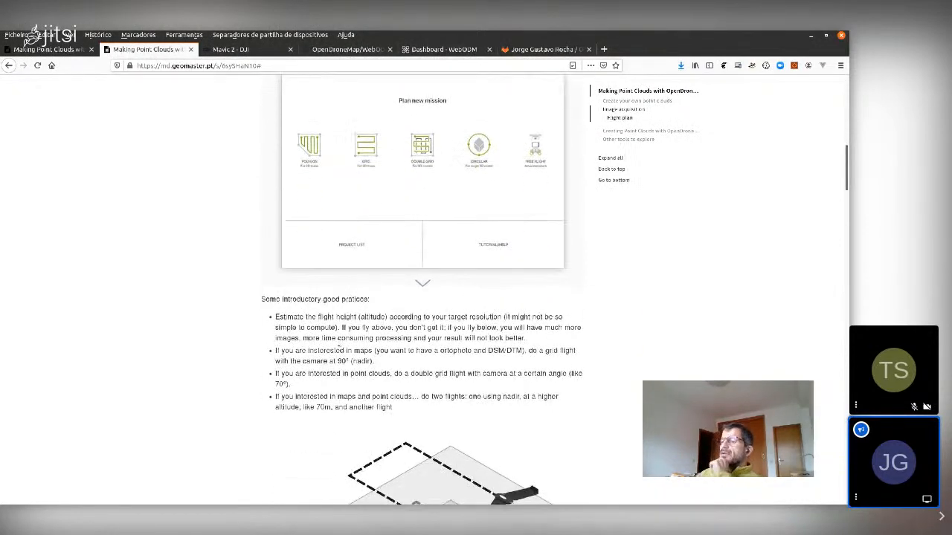
pyautogui.scroll(-1, 344, 334)
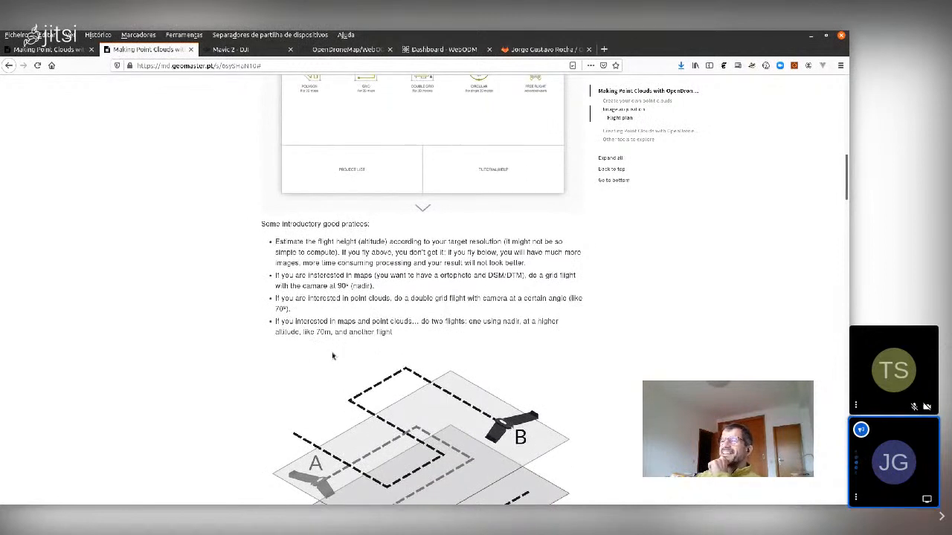
pyautogui.scroll(-1, 332, 358)
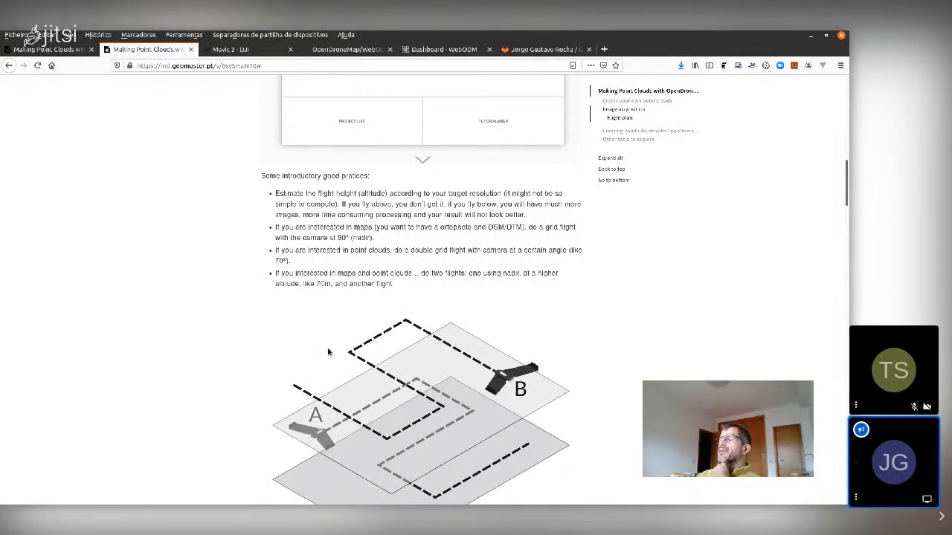
pyautogui.doubleClick(335, 179)
pyautogui.moveTo(335, 179); pyautogui.dragTo(363, 182)
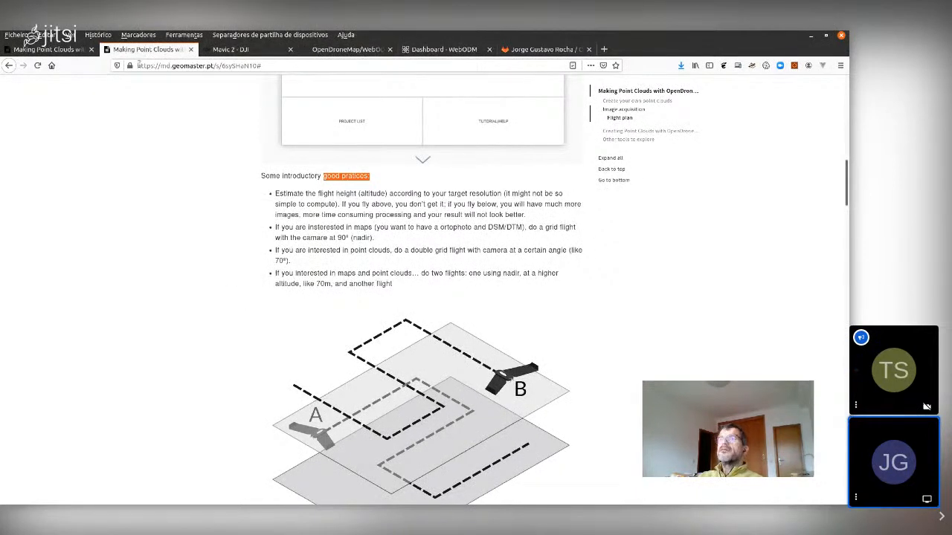
# Copy the web address of the Odm workshop project on GitLab.
pyautogui.click(543, 49)
pyautogui.moveTo(295, 65); pyautogui.dragTo(82, 73)
pyautogui.hotkey('ctrl', 'c')
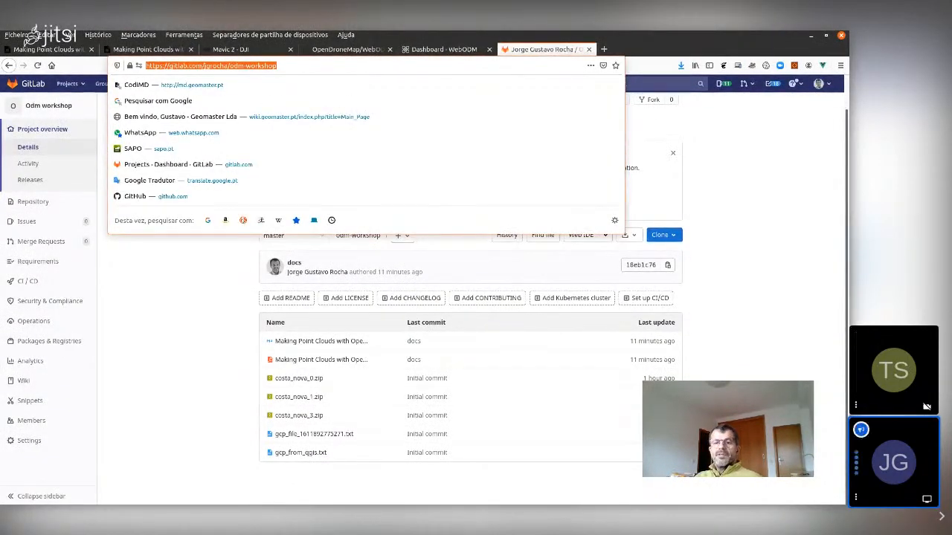
# Switch to Telegram and send the copied project link in the open private chat.
pyautogui.hotkey('alt', 'Tab')
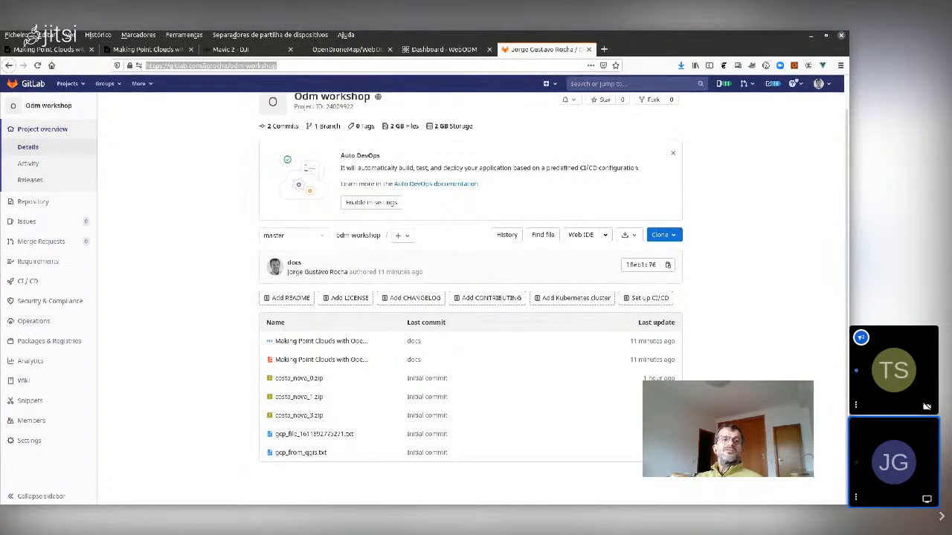
pyautogui.hotkey('alt', 'Tab')
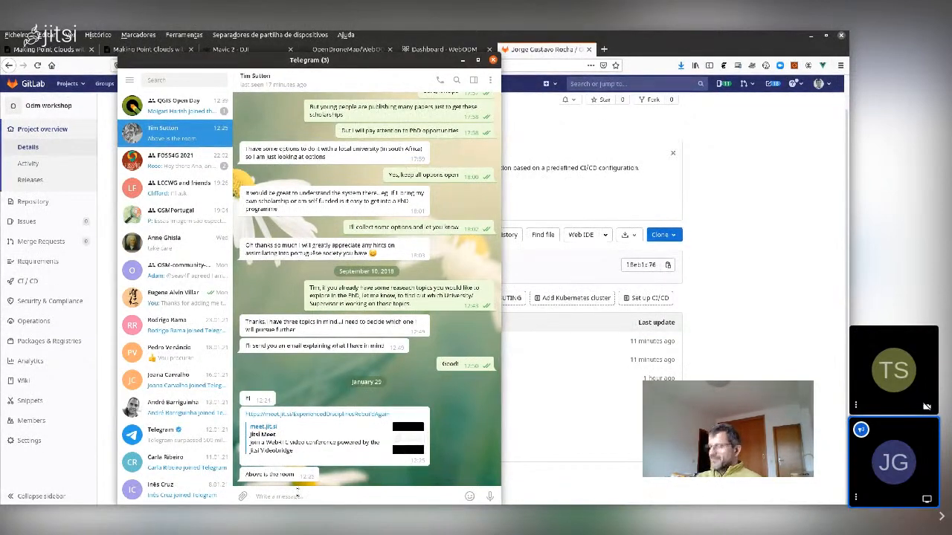
pyautogui.hotkey('ctrl', 'v')
pyautogui.press('Return')
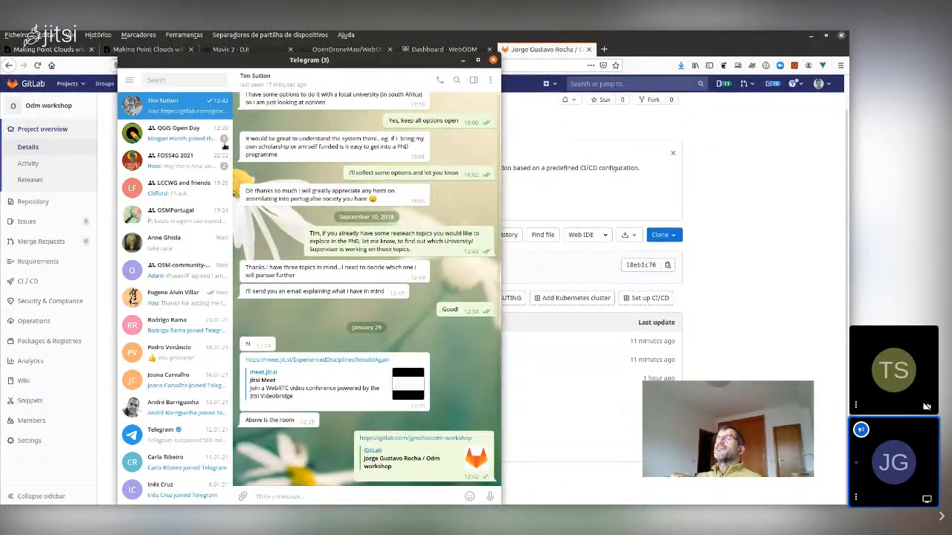
# Send the same project link to the QGIS Open Day group.
pyautogui.click(149, 128)
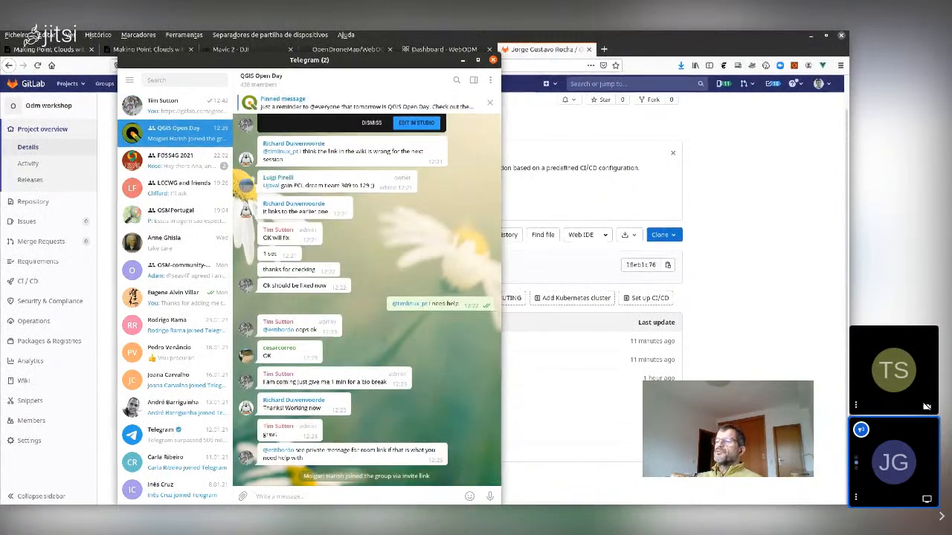
pyautogui.click(283, 496)
pyautogui.hotkey('ctrl', 'v')
pyautogui.press('Return')
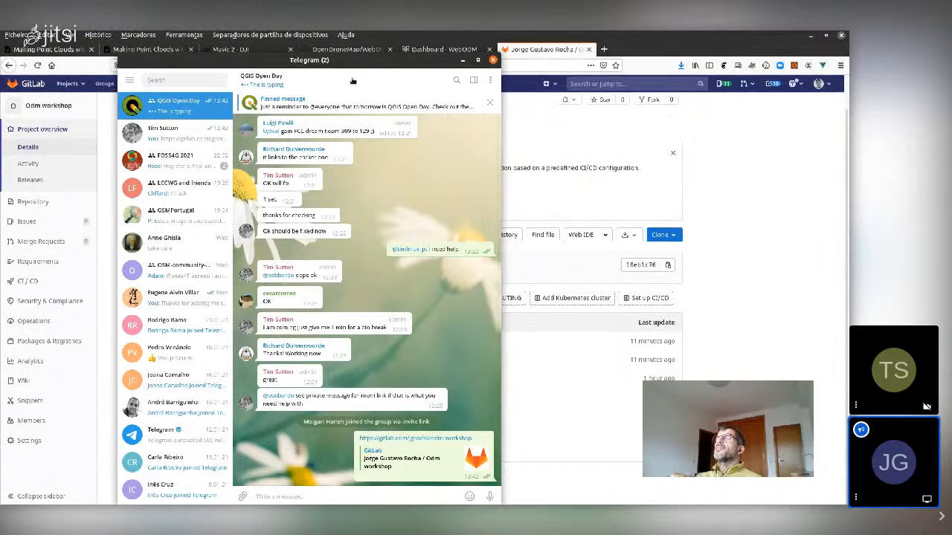
# Return to the workshop notes and highlight "flight height" and the 70º camera angle in the good practices list.
pyautogui.moveTo(329, 66); pyautogui.dragTo(0, 68)
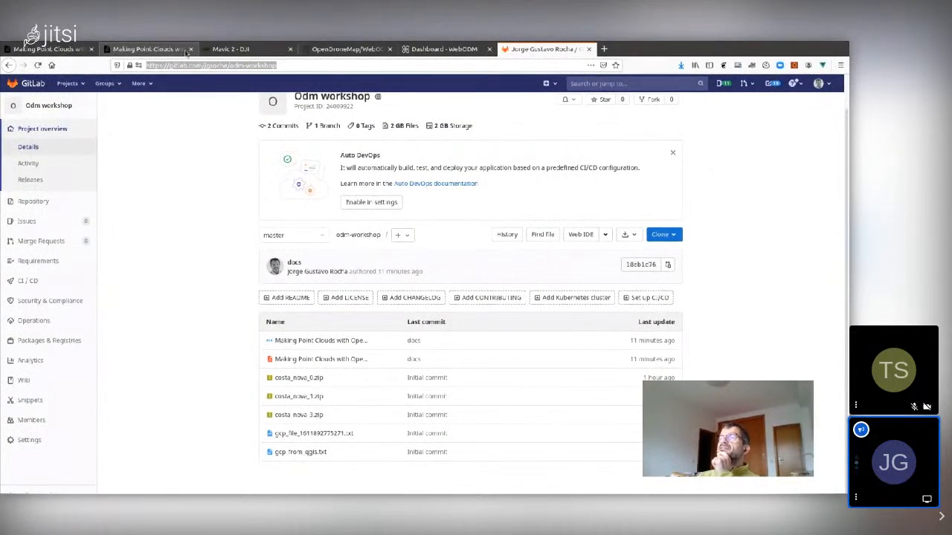
pyautogui.click(148, 49)
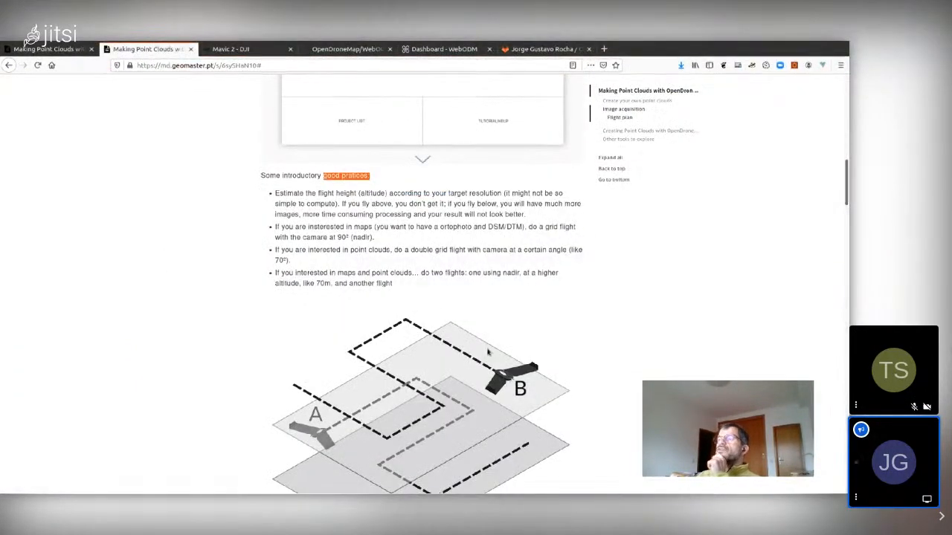
pyautogui.scroll(1, 487, 351)
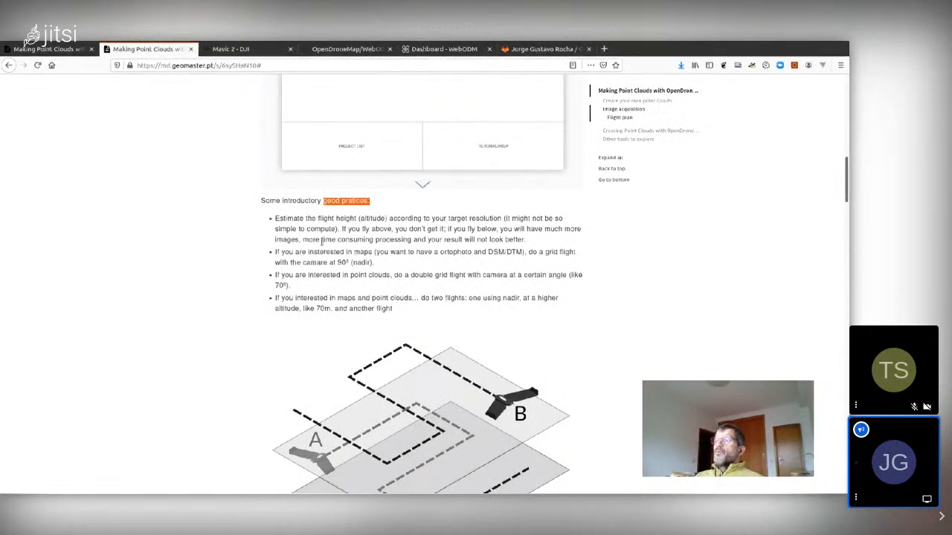
pyautogui.moveTo(319, 217); pyautogui.dragTo(357, 218)
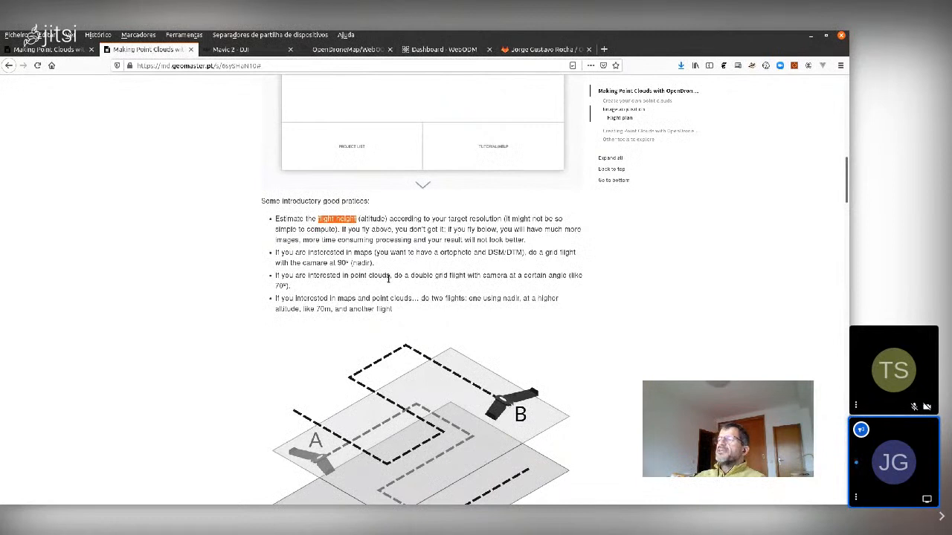
pyautogui.click(338, 262)
pyautogui.doubleClick(338, 263)
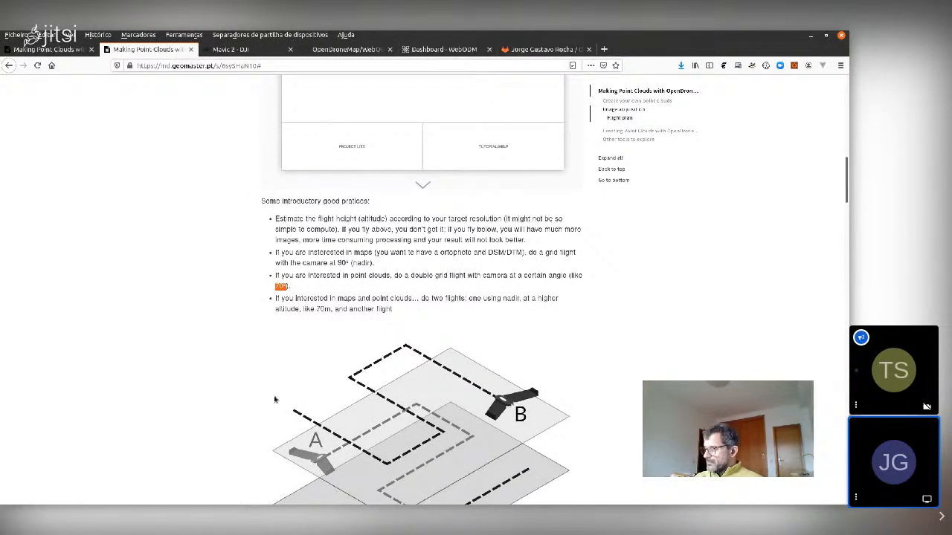
# Enlarge the notes page to 150% and examine the flight plan diagram below the good practices.
pyautogui.hotkey('ctrl', '+')
pyautogui.hotkey('ctrl', '+')
pyautogui.hotkey('ctrl', '+')
pyautogui.hotkey('ctrl', '+')
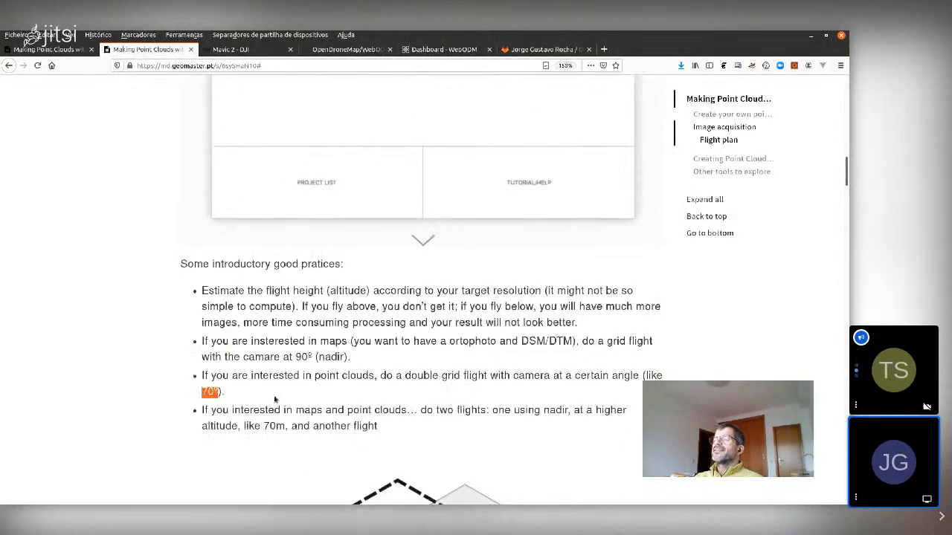
pyautogui.scroll(-1, 374, 393)
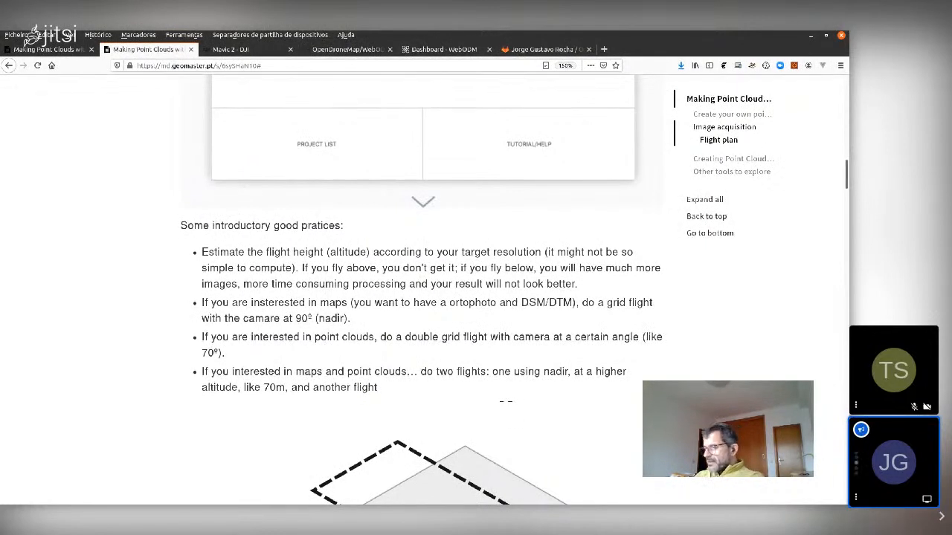
pyautogui.scroll(-4, 505, 403)
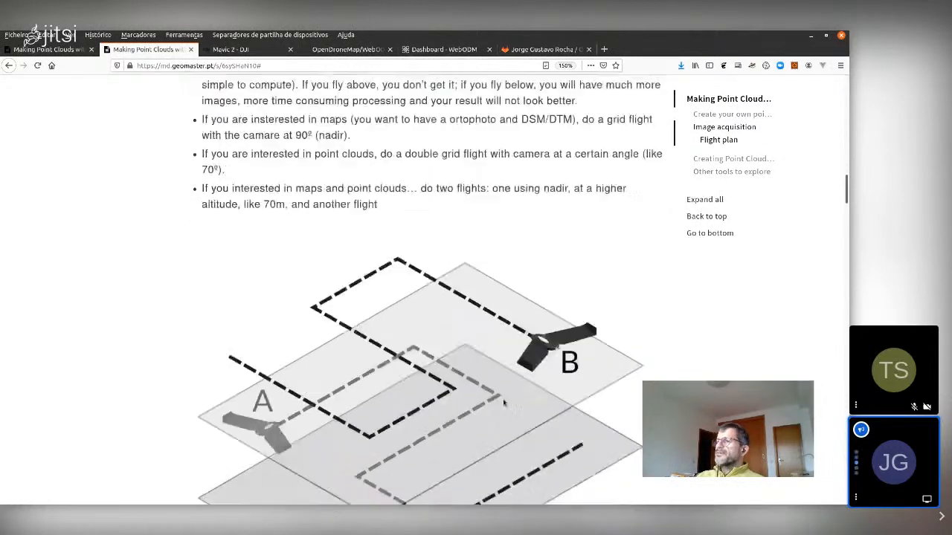
pyautogui.scroll(-3, 503, 402)
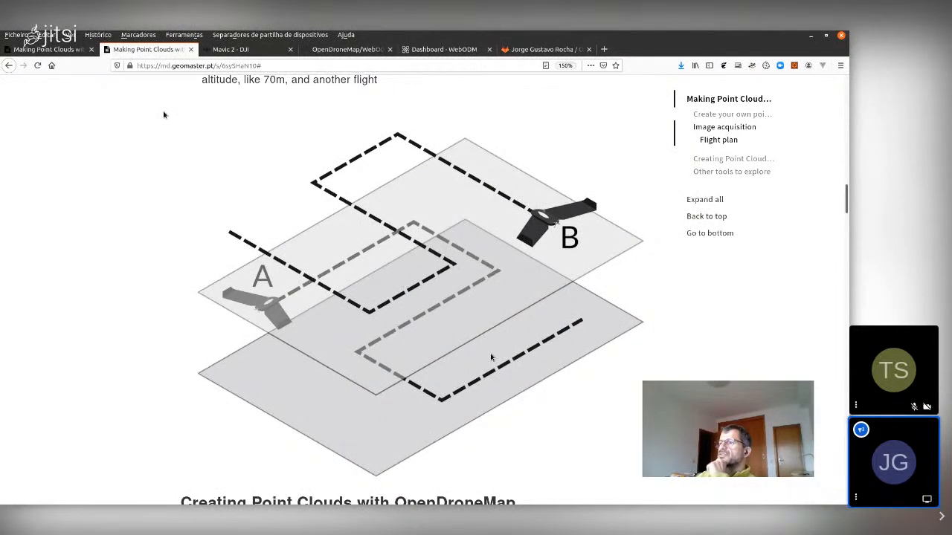
# Go to the "Creating Point Clouds with OpenDroneMap" section of the notes and highlight "OpenDroneMap" in its heading.
pyautogui.scroll(-10, 495, 350)
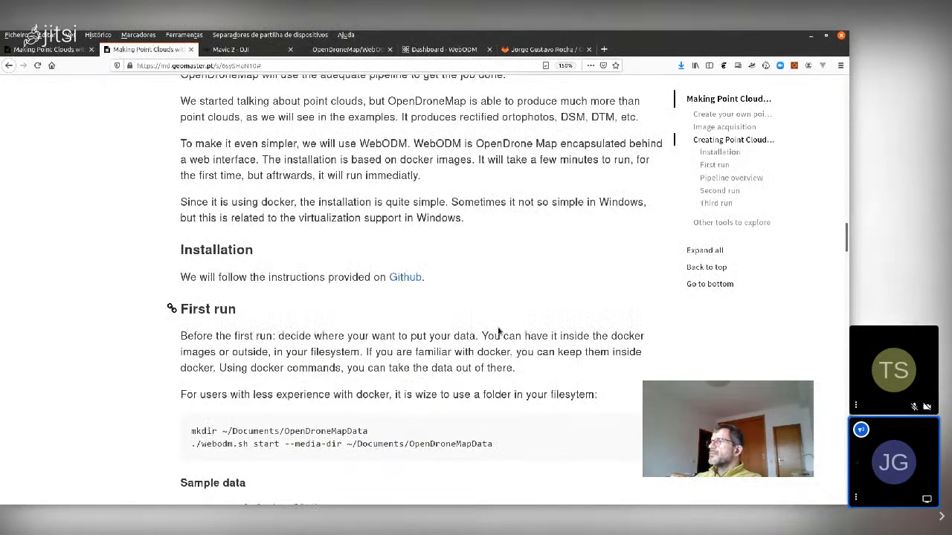
pyautogui.scroll(3, 499, 332)
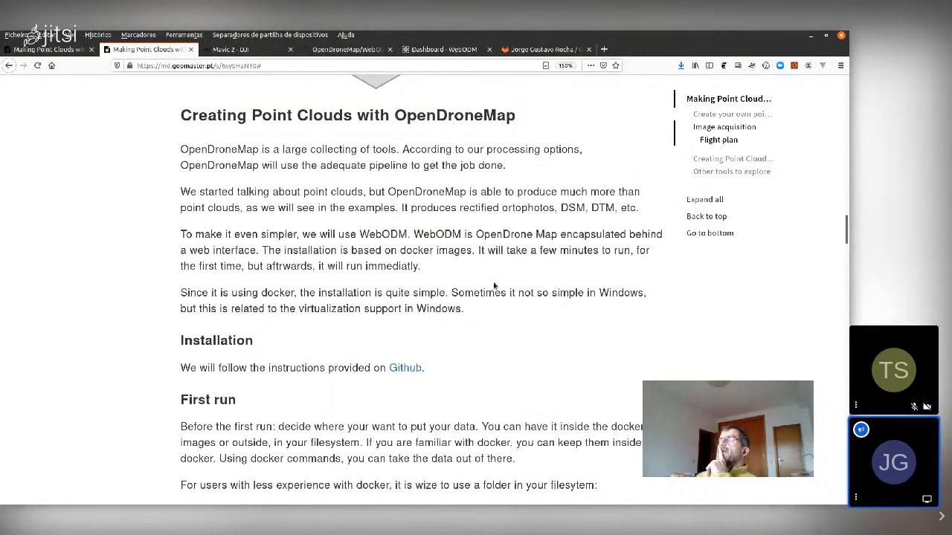
pyautogui.scroll(-1, 502, 342)
pyautogui.scroll(1, 502, 342)
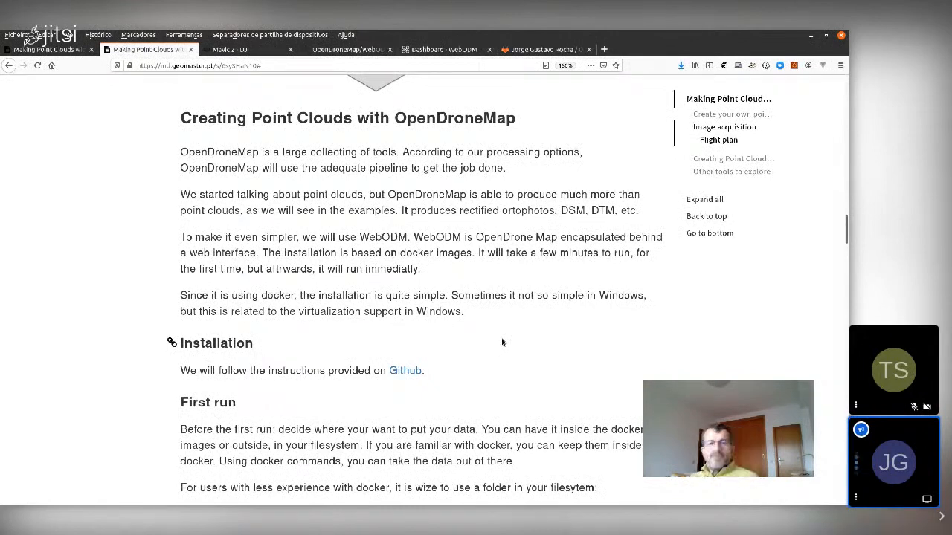
pyautogui.doubleClick(459, 121)
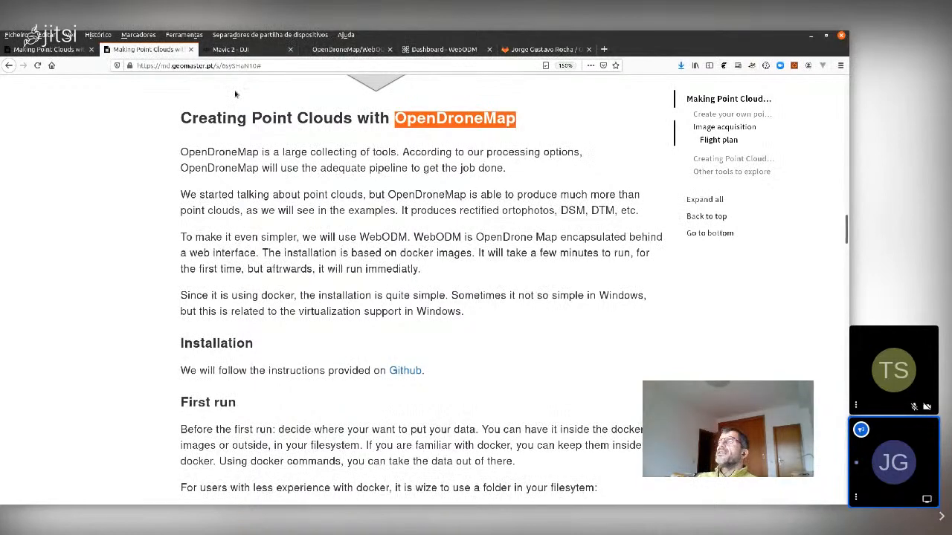
# Switch to the WebODM repository on GitHub and open the OpenDroneMap organization page from its header.
pyautogui.click(343, 50)
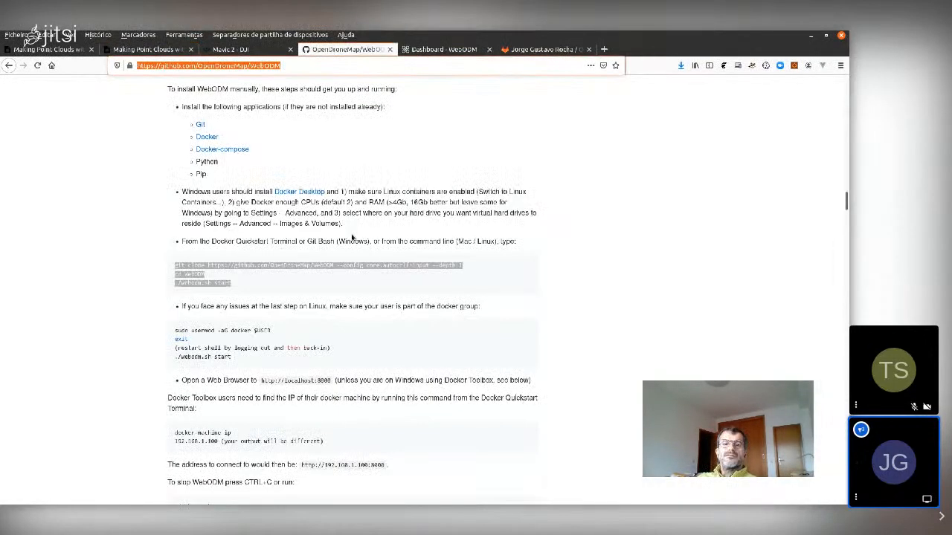
pyautogui.click(847, 89)
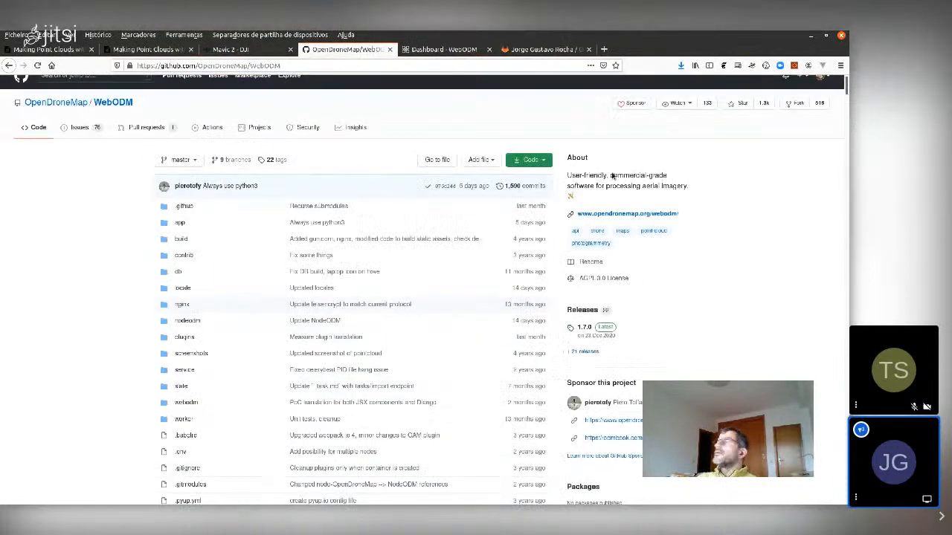
pyautogui.click(55, 104)
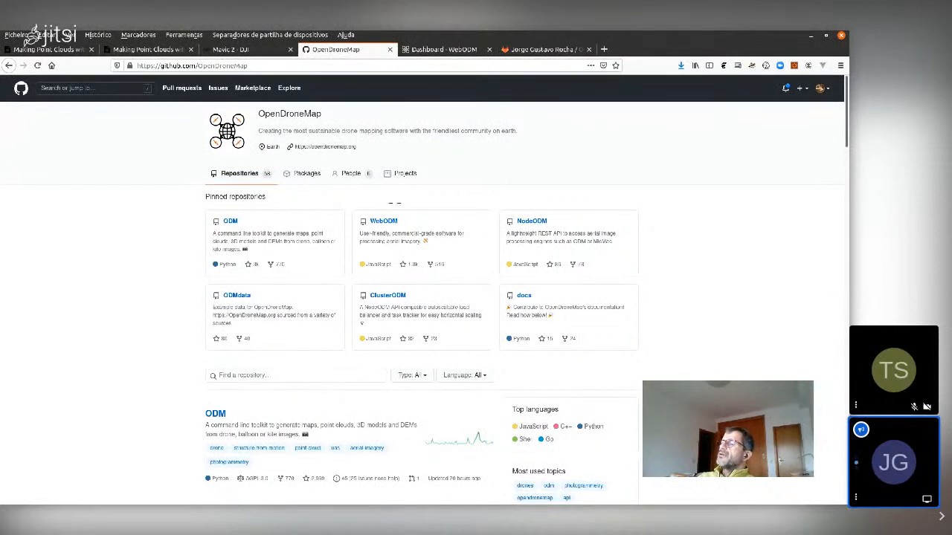
# Circle the pinned WebODM and NodeODM repositories with the on-screen annotation pen, and clear the markings.
pyautogui.moveTo(393, 203)
pyautogui.mouseDown()
pyautogui.moveTo(463, 221)
pyautogui.moveTo(340, 229)
pyautogui.mouseUp()
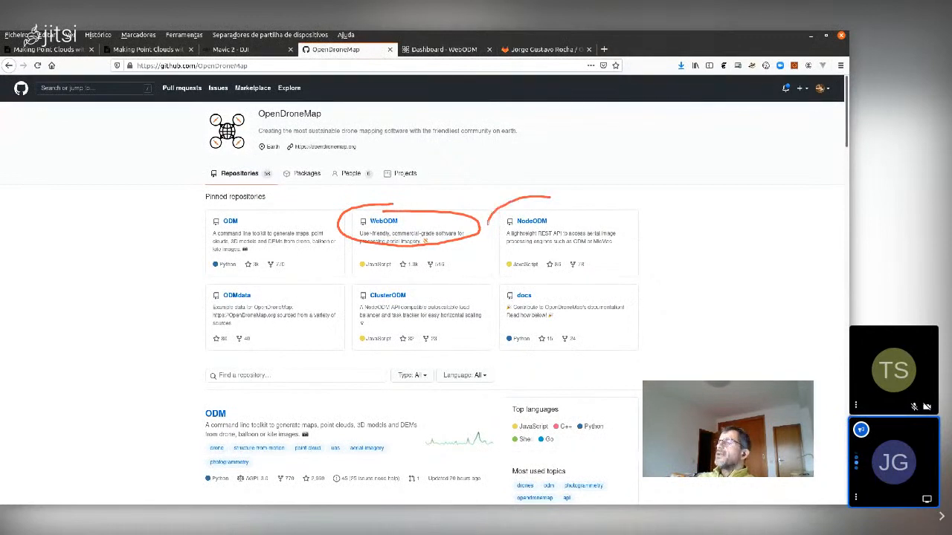
pyautogui.moveTo(548, 198)
pyautogui.mouseDown()
pyautogui.moveTo(492, 239)
pyautogui.moveTo(545, 205)
pyautogui.mouseUp()
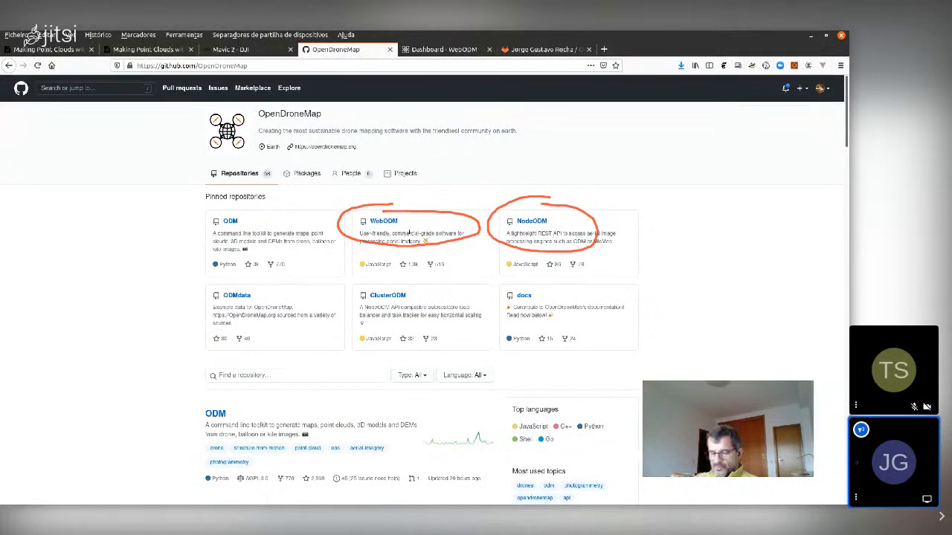
pyautogui.hotkey('shift', 'F9')
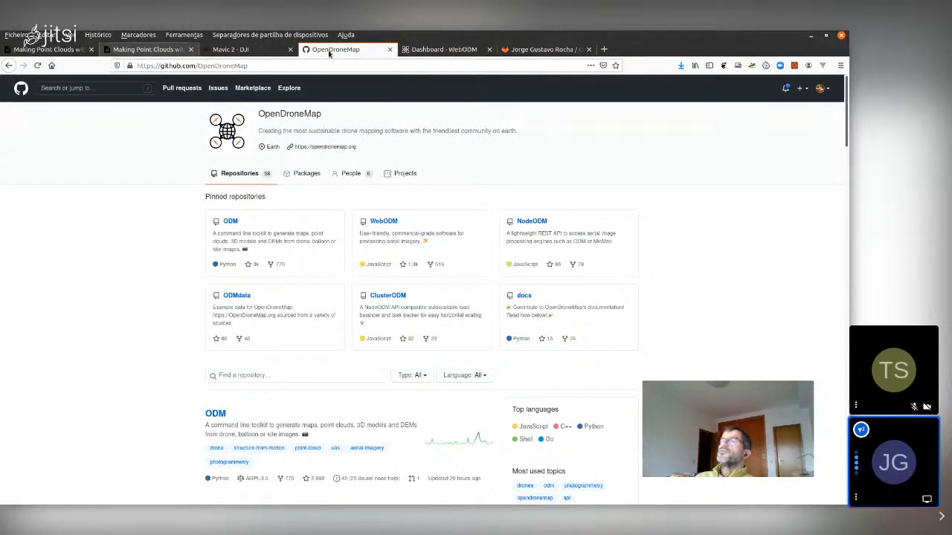
# On the WebODM dashboard, expand the Costa Nova 0 project's tasks and show the details of the "Capela da Costa Nova" task.
pyautogui.click(436, 50)
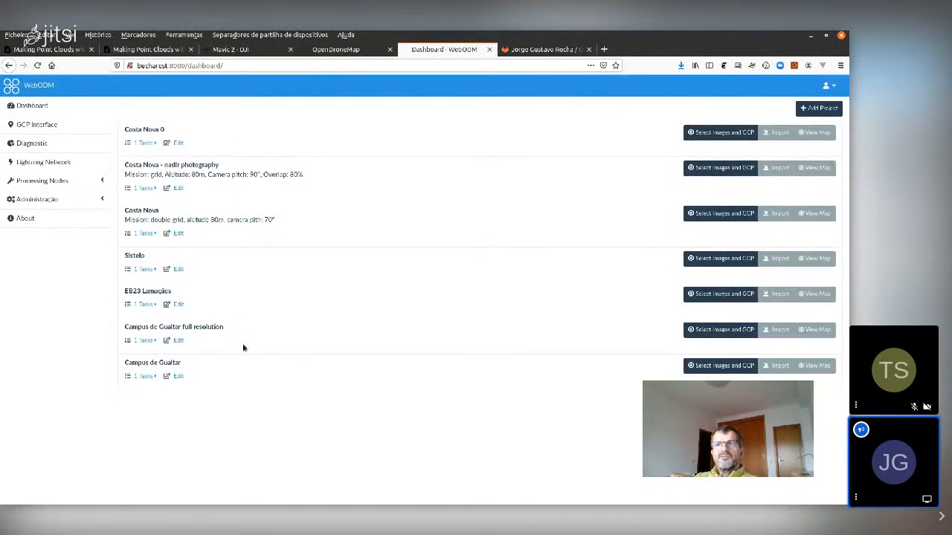
pyautogui.click(36, 105)
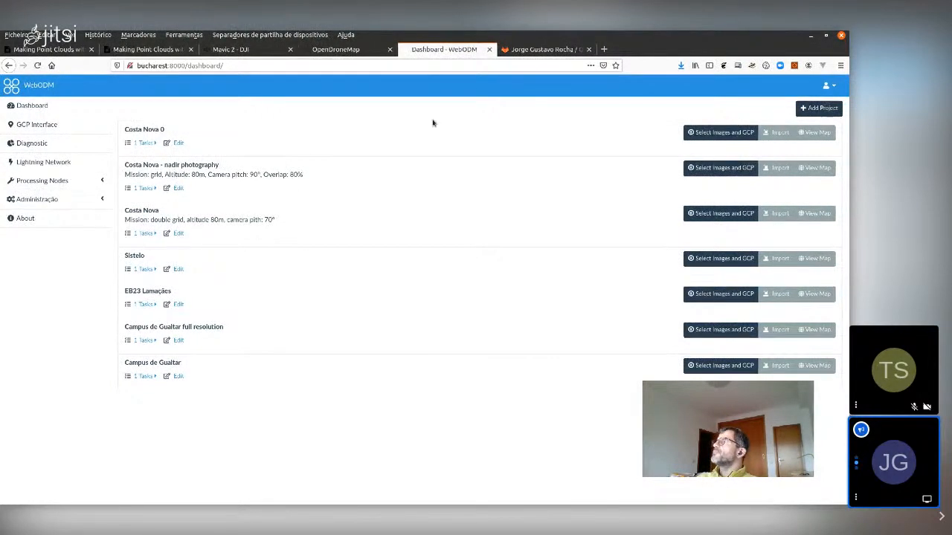
pyautogui.click(144, 142)
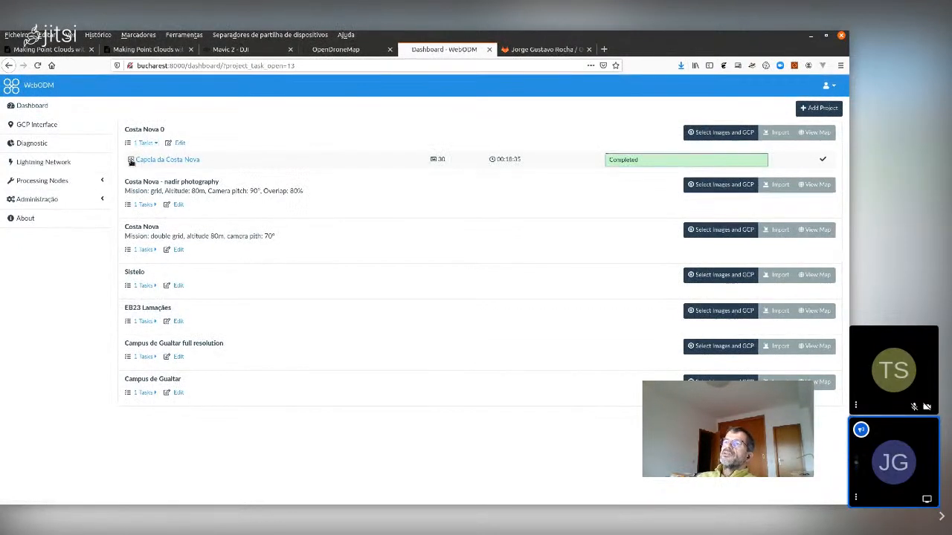
pyautogui.click(131, 160)
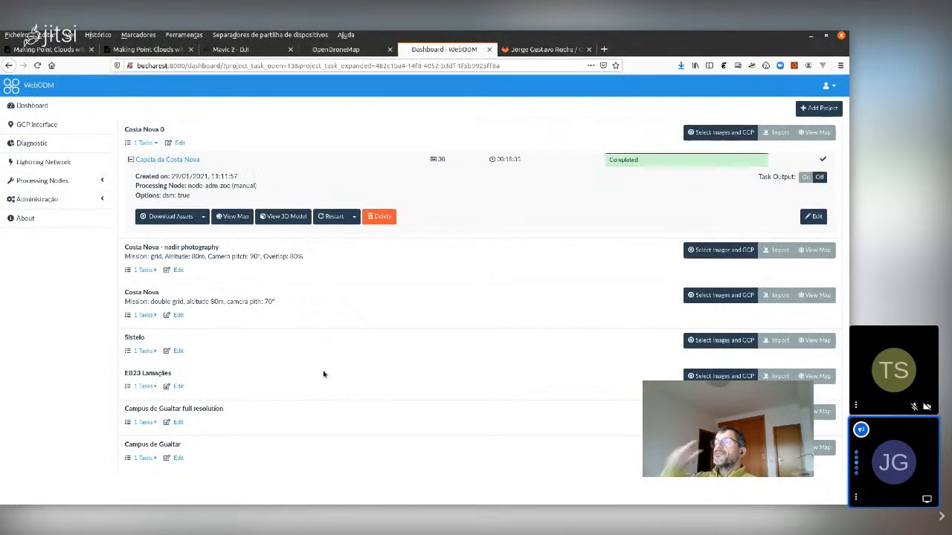
# Return to the workshop notes and highlight "WebODM", "docker" and "Windows" in turn in the paragraphs above Installation.
pyautogui.click(150, 50)
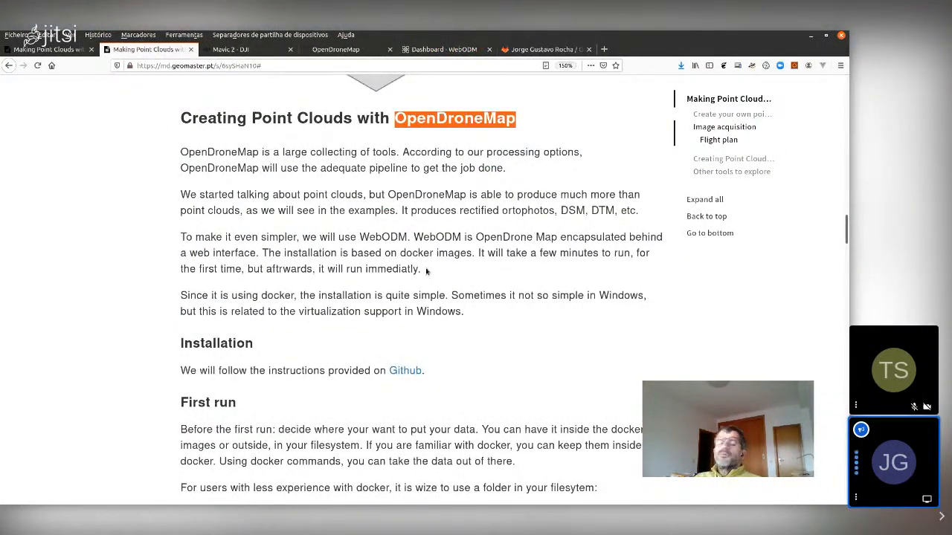
pyautogui.doubleClick(385, 236)
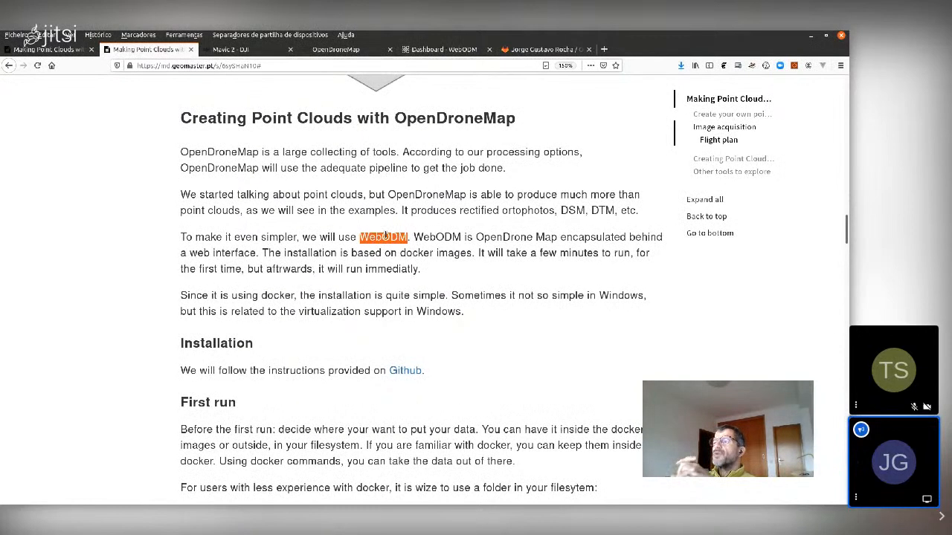
pyautogui.doubleClick(277, 295)
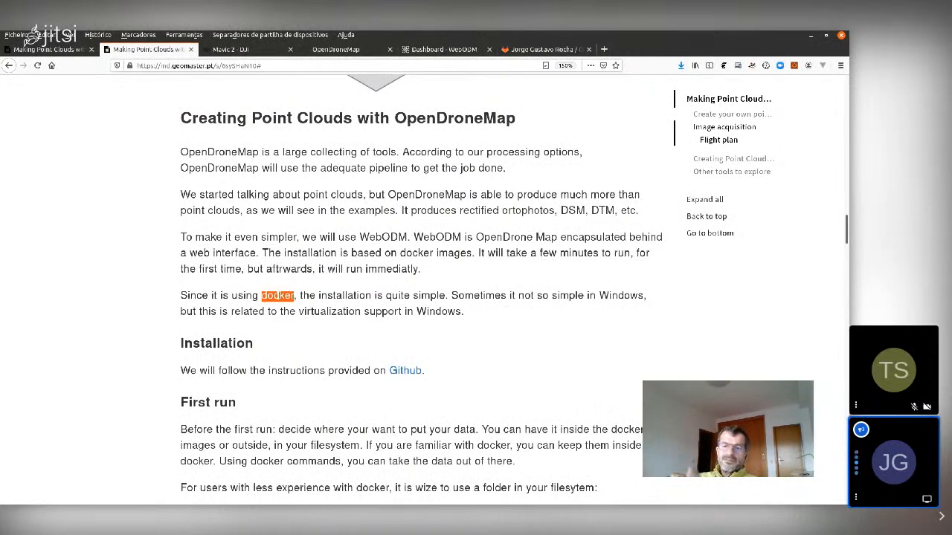
pyautogui.doubleClick(430, 313)
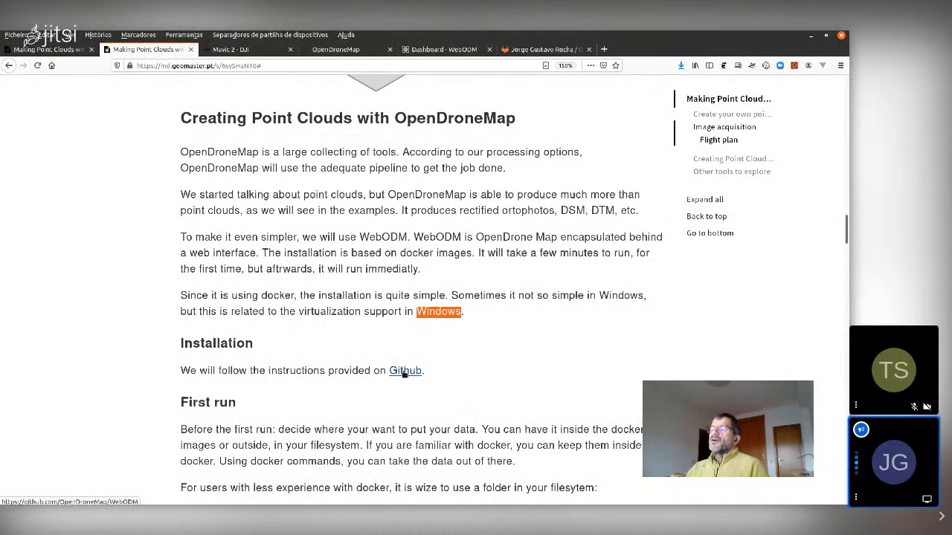
# Open the WebODM repository on GitHub and find the manual installation instructions in its readme.
pyautogui.click(352, 53)
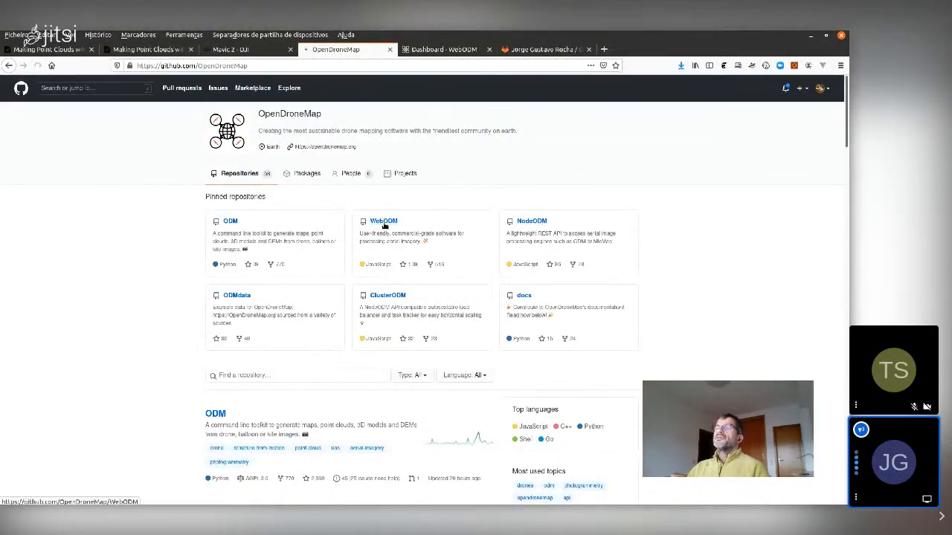
pyautogui.click(384, 221)
pyautogui.scroll(-1, 638, 383)
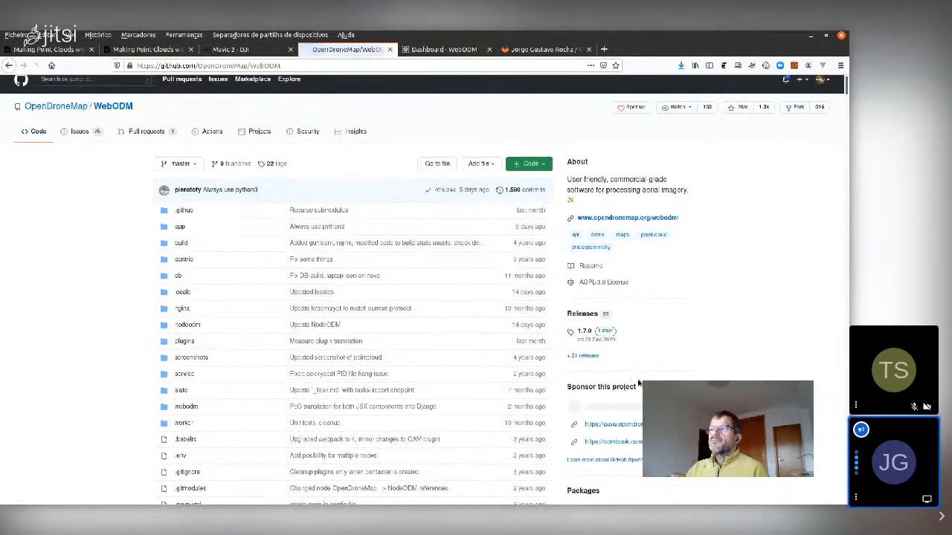
pyautogui.scroll(-6, 638, 383)
pyautogui.moveTo(845, 103); pyautogui.dragTo(816, 204)
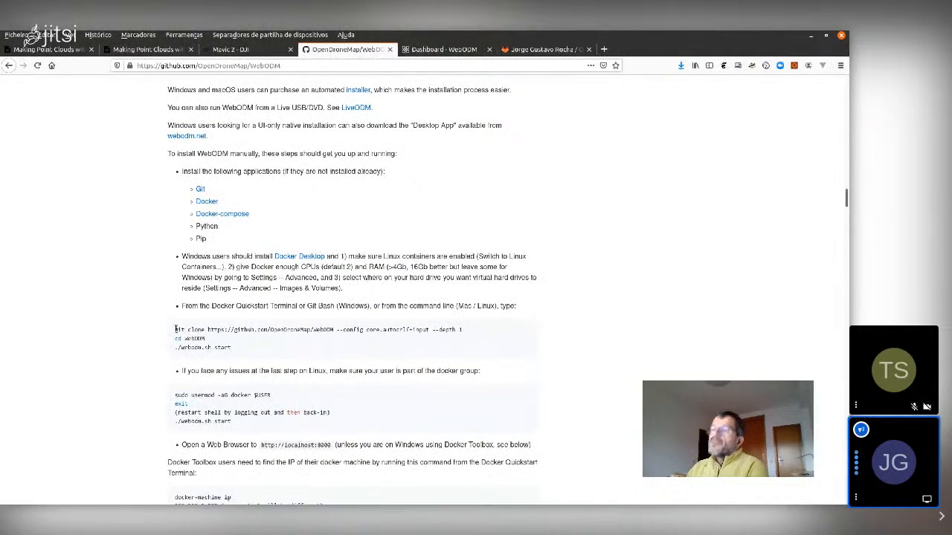
# Highlight the git clone command block, the WebODM repository name, and the "./webodm.sh start" command in the instructions.
pyautogui.moveTo(172, 327); pyautogui.dragTo(250, 353)
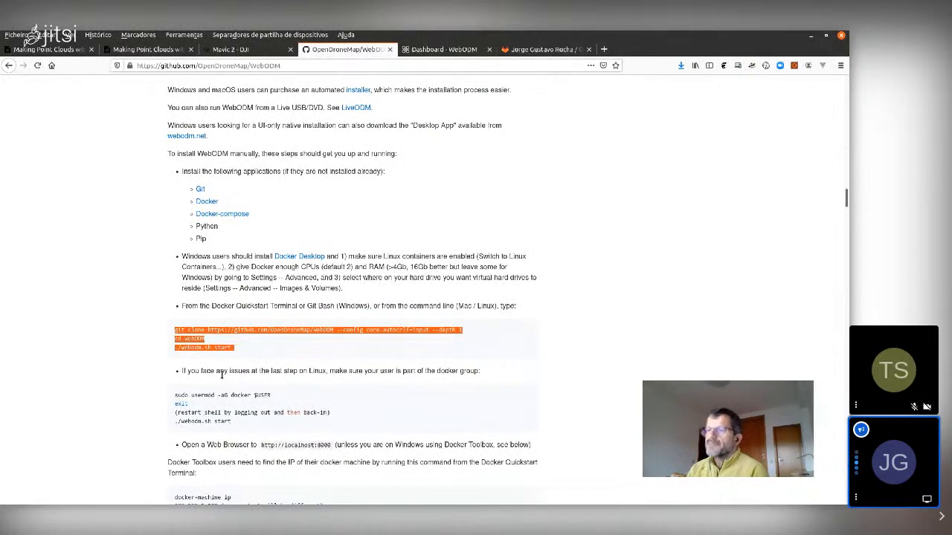
pyautogui.doubleClick(325, 329)
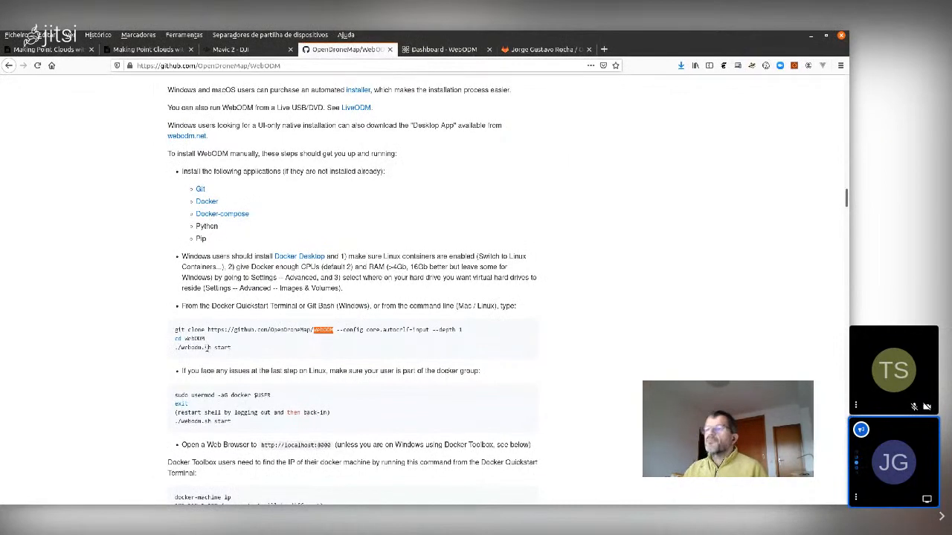
pyautogui.moveTo(211, 347); pyautogui.dragTo(175, 349)
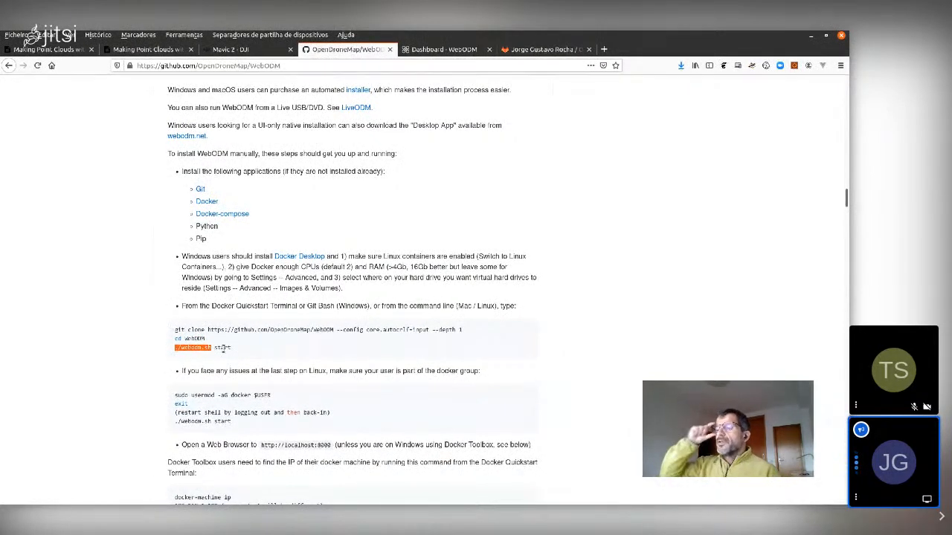
pyautogui.moveTo(231, 347); pyautogui.dragTo(197, 348)
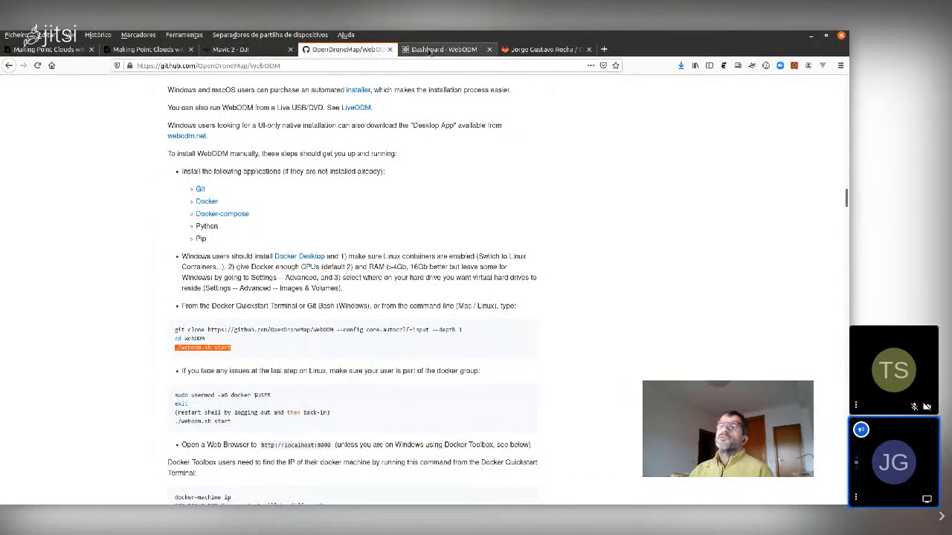
# Switch to the WebODM dashboard and highlight the server part "bucharest:8000" of its web address.
pyautogui.hotkey('ctrl', 'Tab')
pyautogui.moveTo(185, 66); pyautogui.dragTo(145, 65)
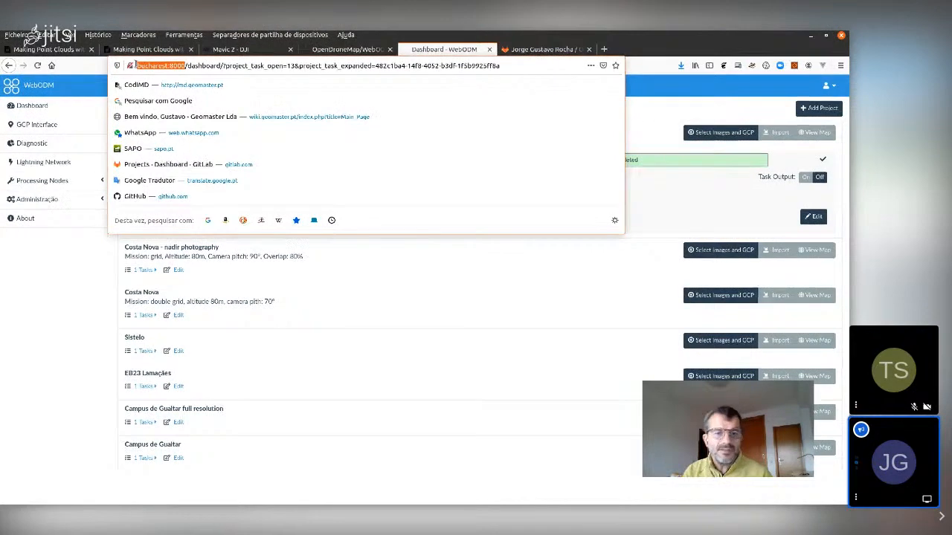
# Show the user accounts in the WebODM administration section and expand the list of processing nodes.
pyautogui.click(681, 45)
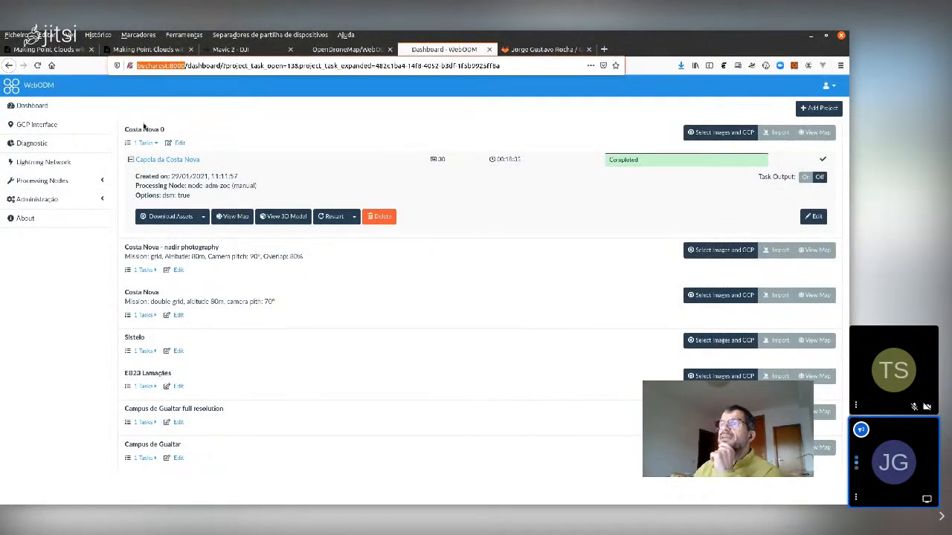
pyautogui.click(46, 201)
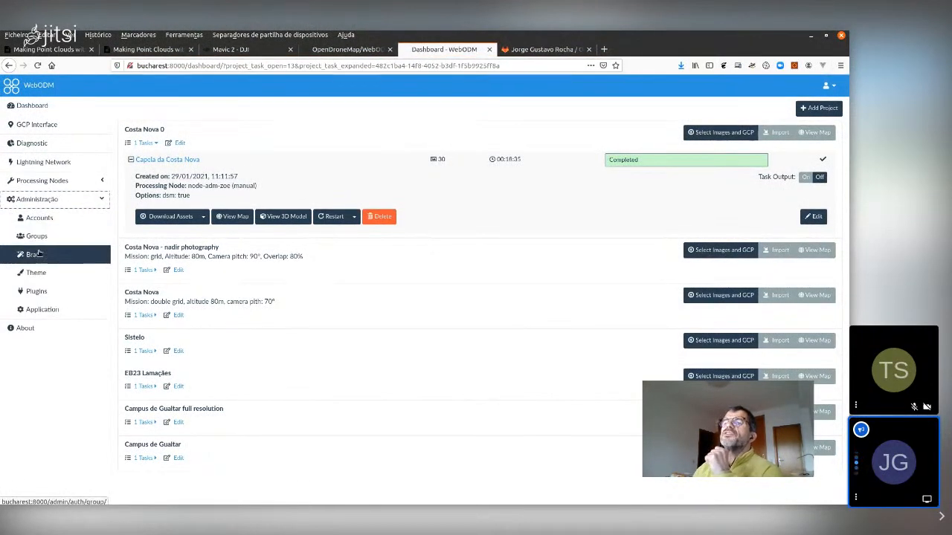
pyautogui.click(40, 218)
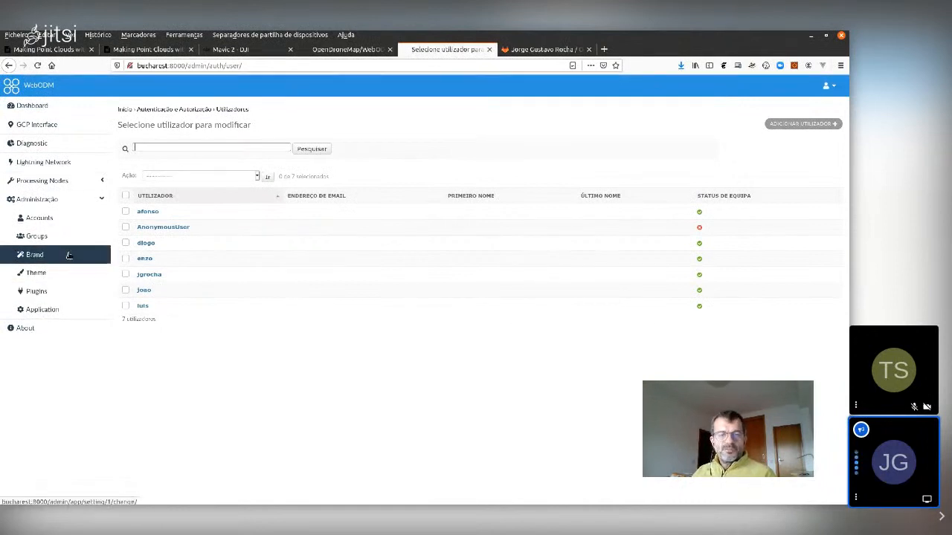
pyautogui.click(45, 180)
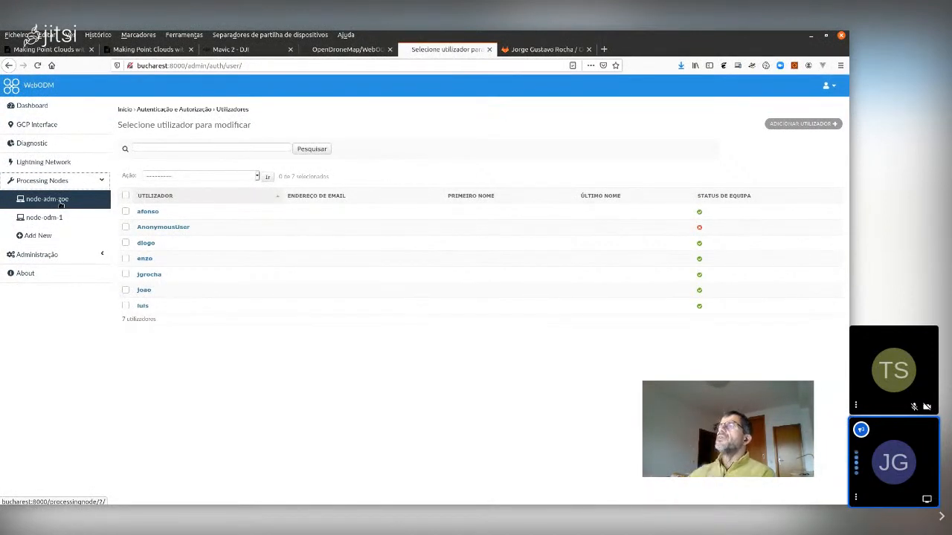
# Return to the WebODM repository on GitHub and open the NodeODM repository from the OpenDroneMap organization page.
pyautogui.click(341, 52)
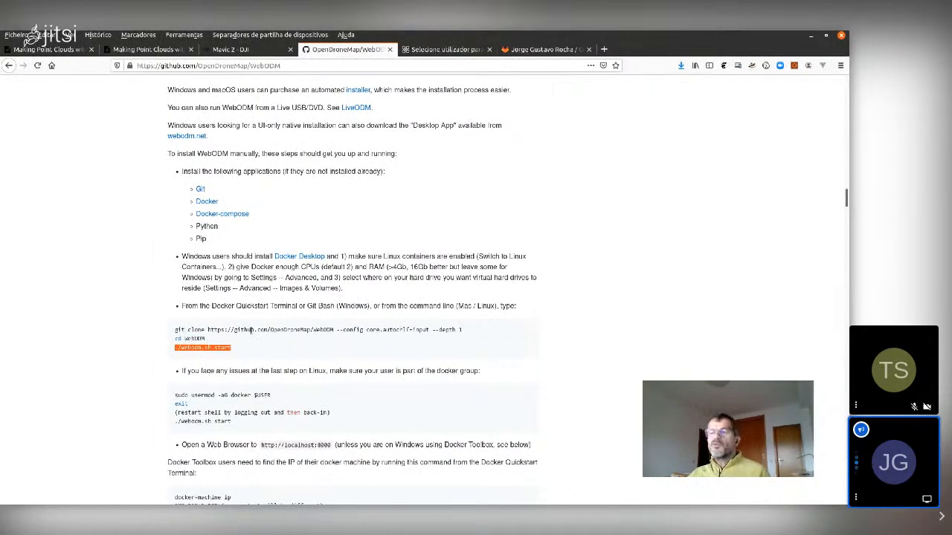
pyautogui.scroll(2, 601, 314)
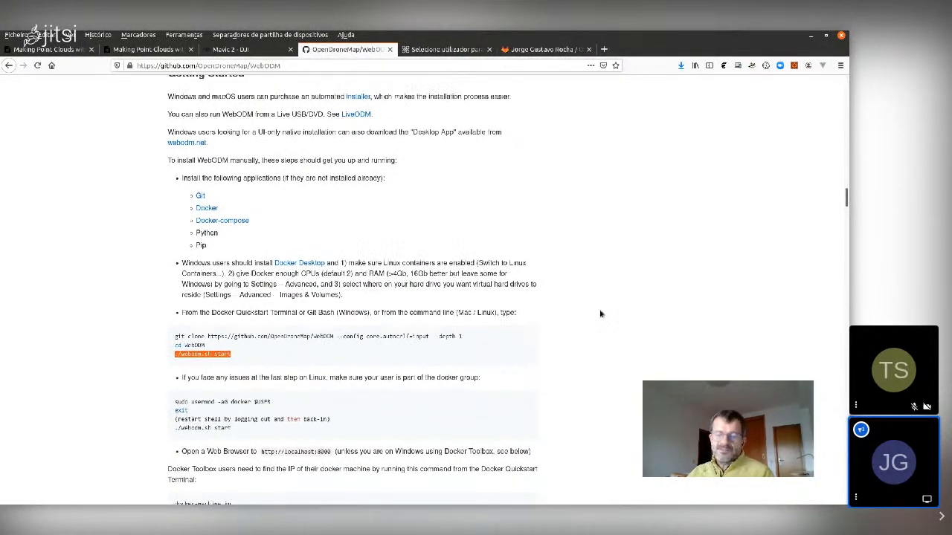
pyautogui.moveTo(846, 195); pyautogui.dragTo(846, 88)
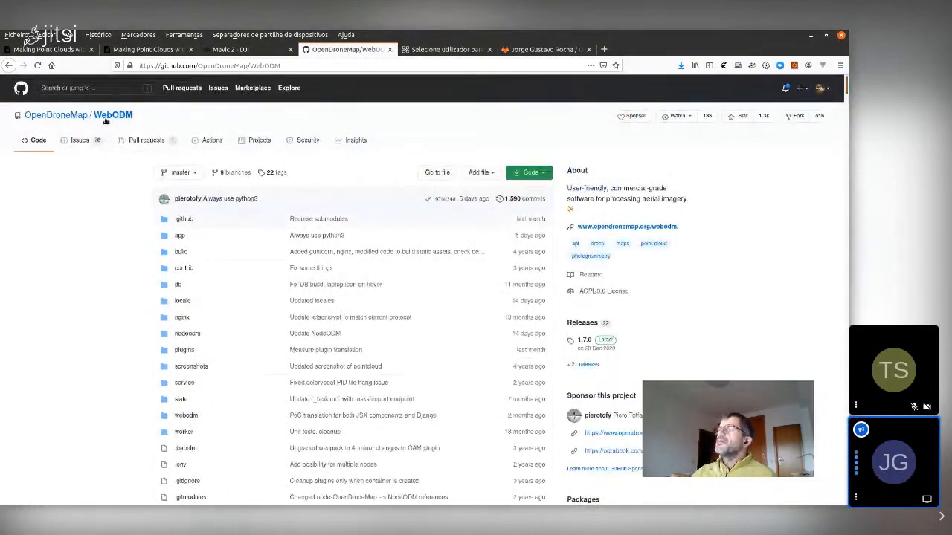
pyautogui.click(81, 115)
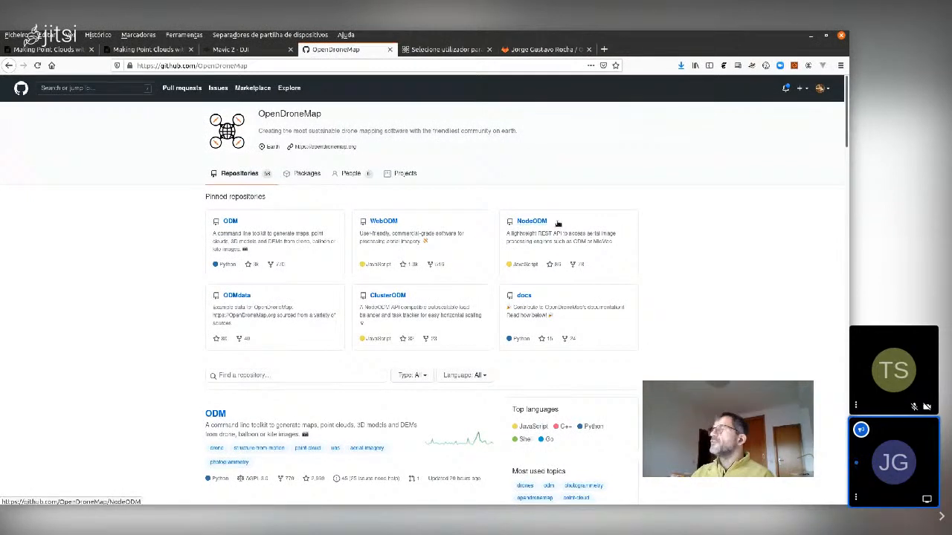
pyautogui.moveTo(563, 209); pyautogui.dragTo(498, 208)
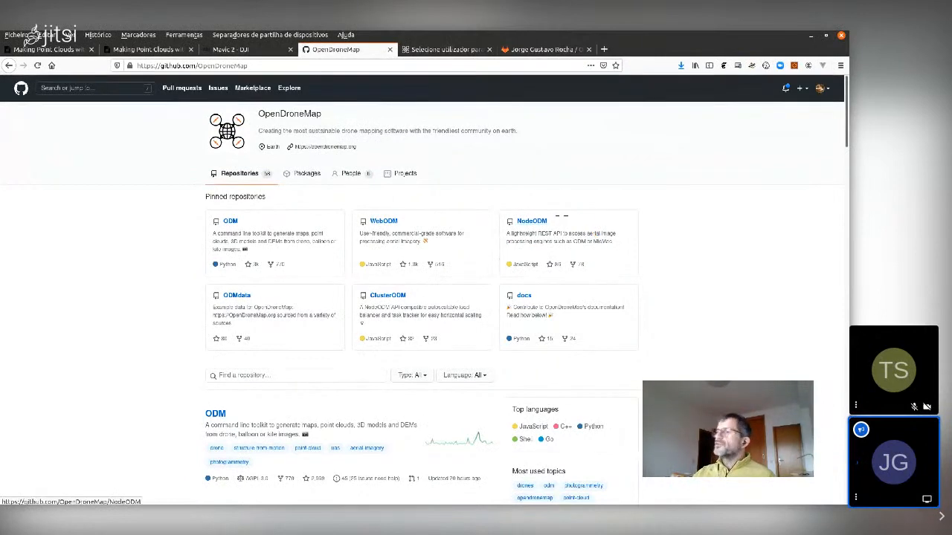
pyautogui.click(530, 221)
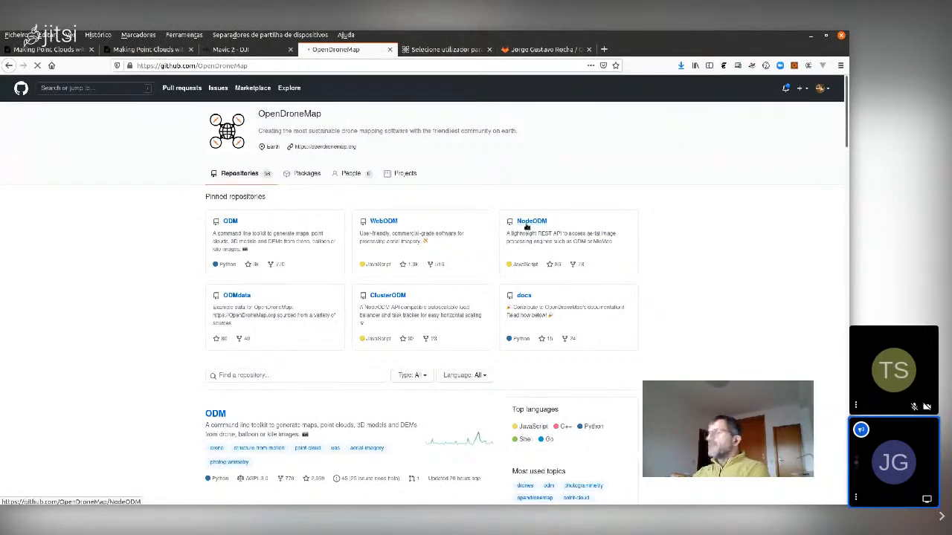
# Find Getting Started in the NodeODM readme and highlight the command "docker run -p 3000:3000 opendronemap/nodeodm".
pyautogui.scroll(-15, 57, 473)
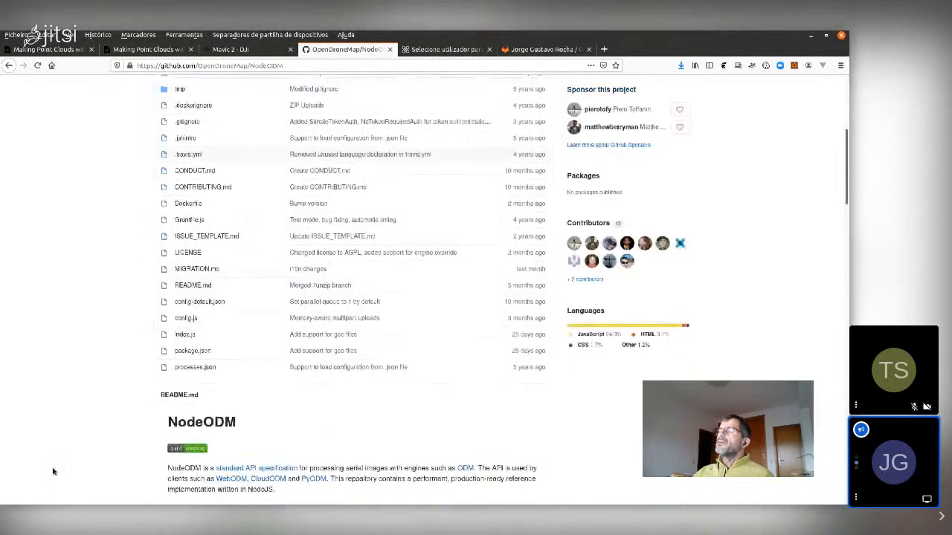
pyautogui.scroll(-2, 50, 474)
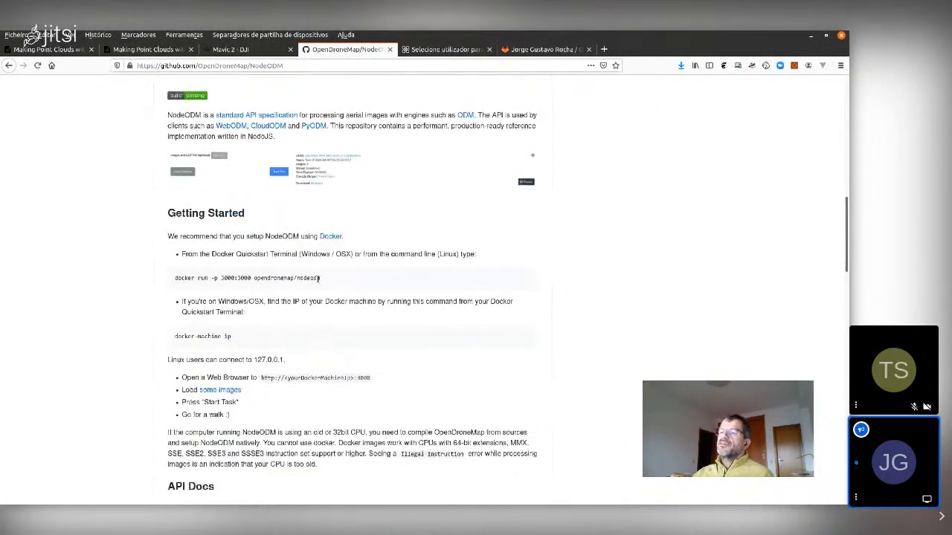
pyautogui.moveTo(311, 279); pyautogui.dragTo(172, 279)
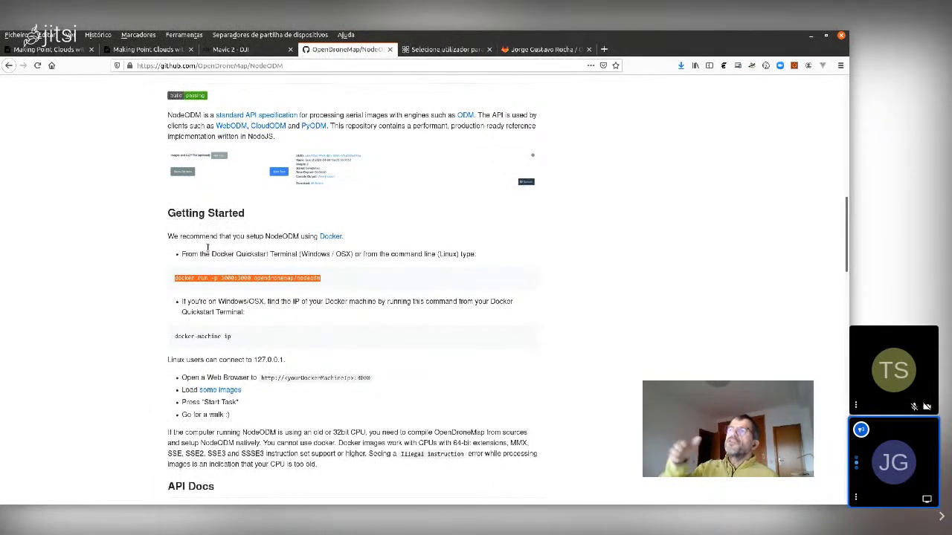
# Switch back to WebODM and show the dashboard with the project list.
pyautogui.click(436, 52)
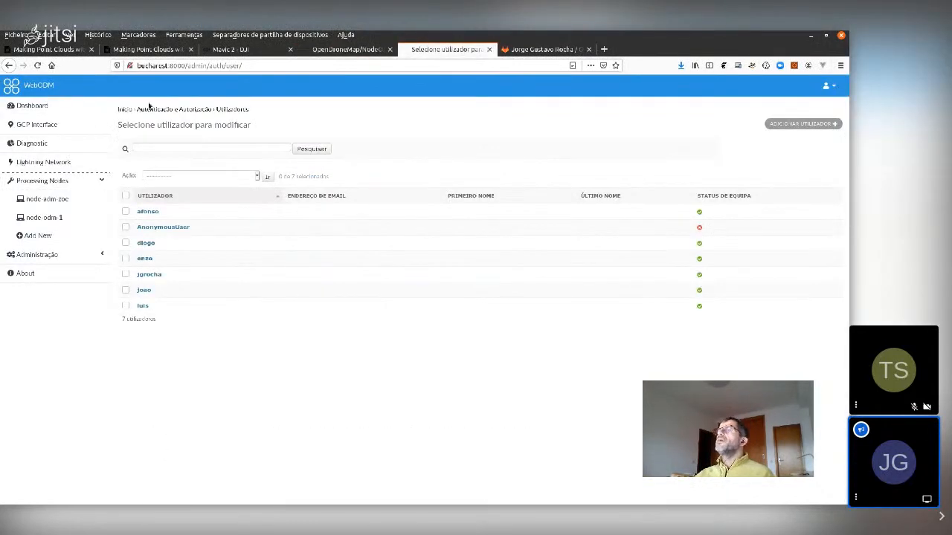
pyautogui.click(44, 106)
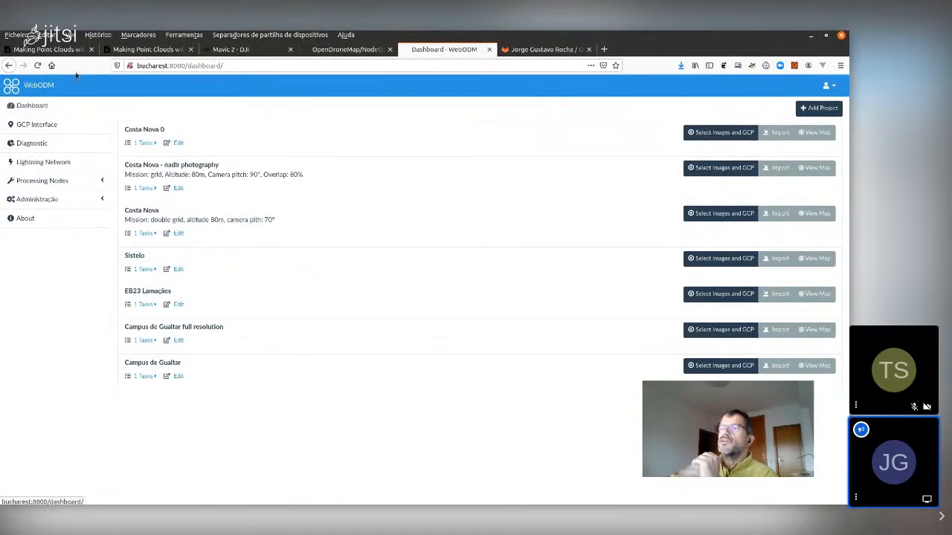
# Switch to the workshop notes and highlight the costa_nova_0.zip line under Sample data, its file name, and "just 30 photos".
pyautogui.click(162, 50)
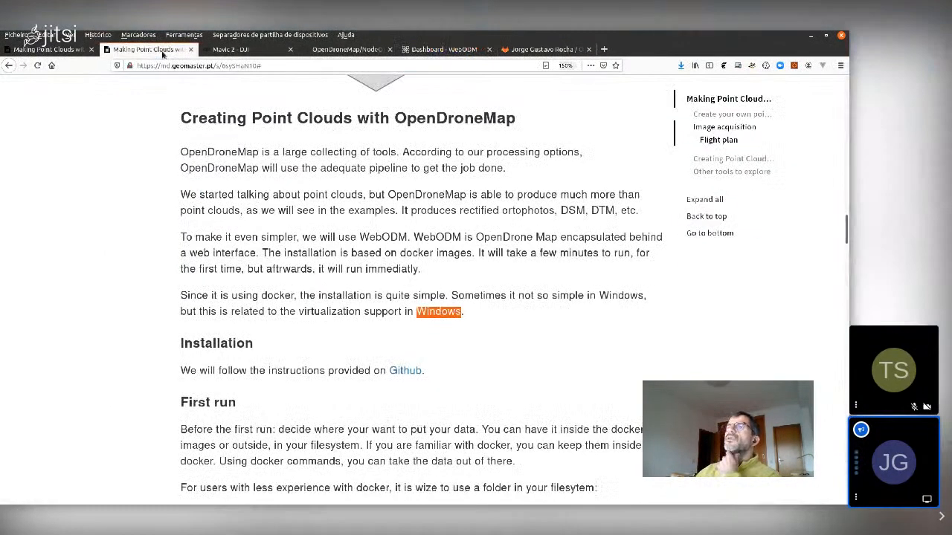
pyautogui.scroll(-5, 280, 279)
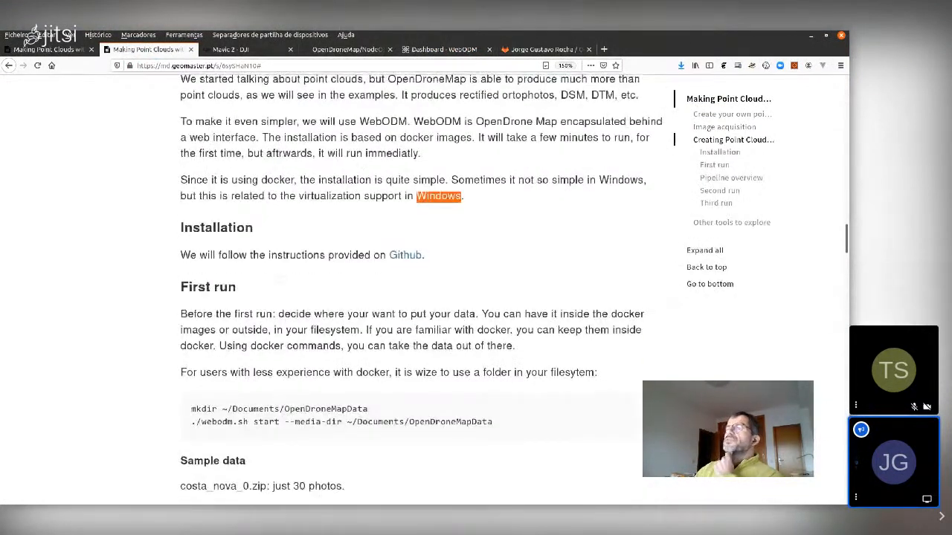
pyautogui.scroll(-2, 290, 350)
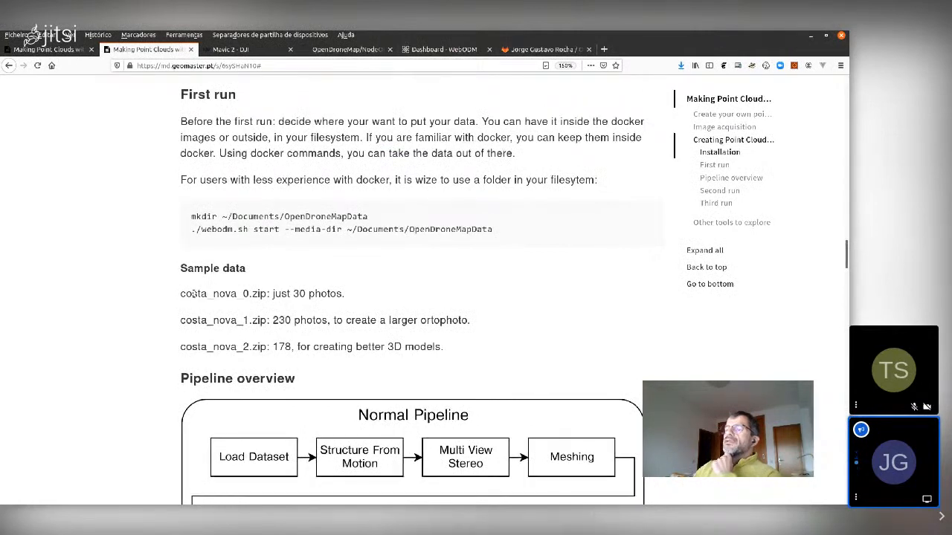
pyautogui.moveTo(180, 295)
pyautogui.mouseDown()
pyautogui.moveTo(357, 296)
pyautogui.moveTo(181, 295)
pyautogui.mouseUp()
pyautogui.click(366, 301)
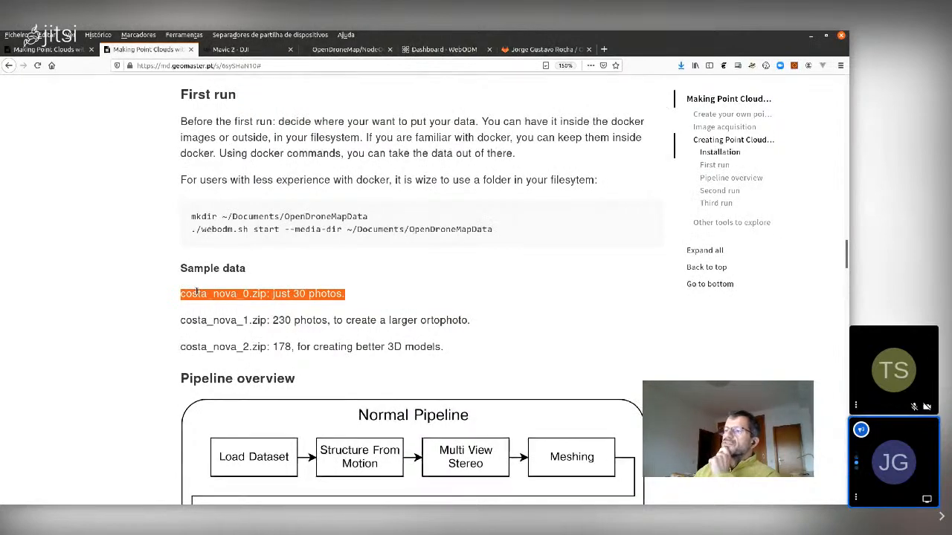
pyautogui.doubleClick(196, 293)
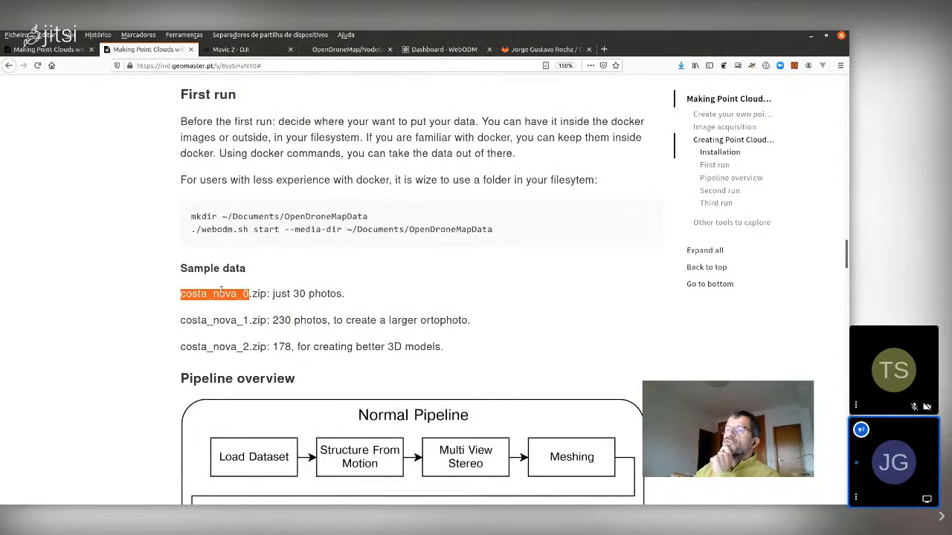
pyautogui.doubleClick(278, 294)
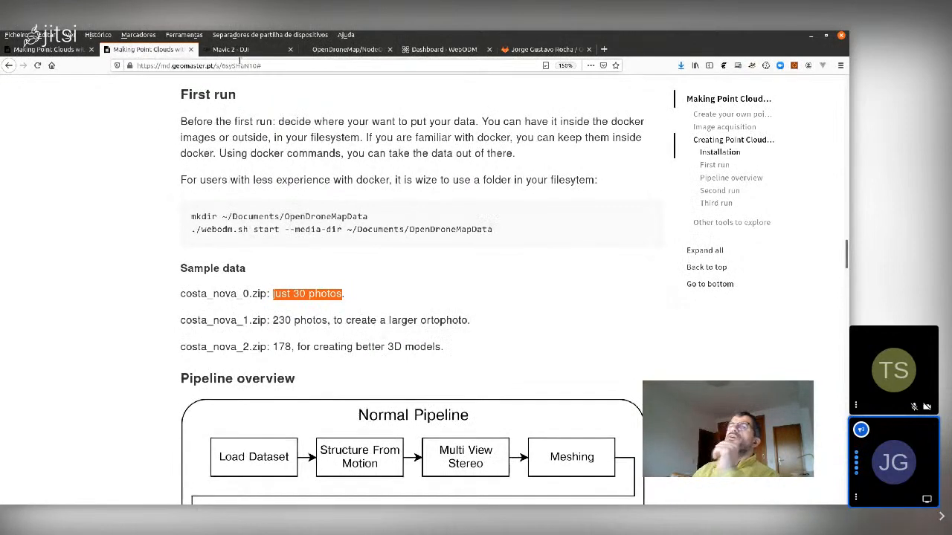
# Return to the WebODM dashboard and show the photos of the costa_nova_0 folder from OpenDroneMap2QGIS in the file manager.
pyautogui.click(438, 49)
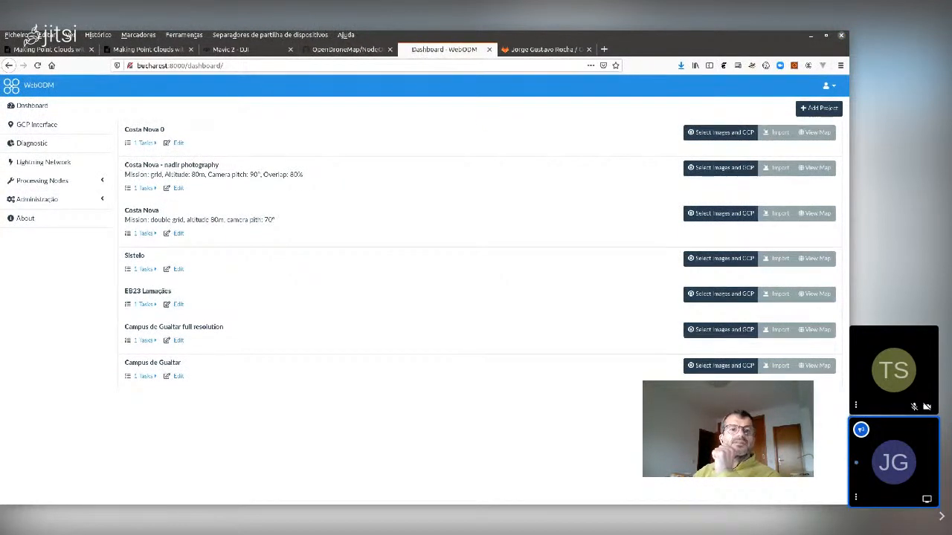
pyautogui.moveTo(1, 223); pyautogui.dragTo(535, 93)
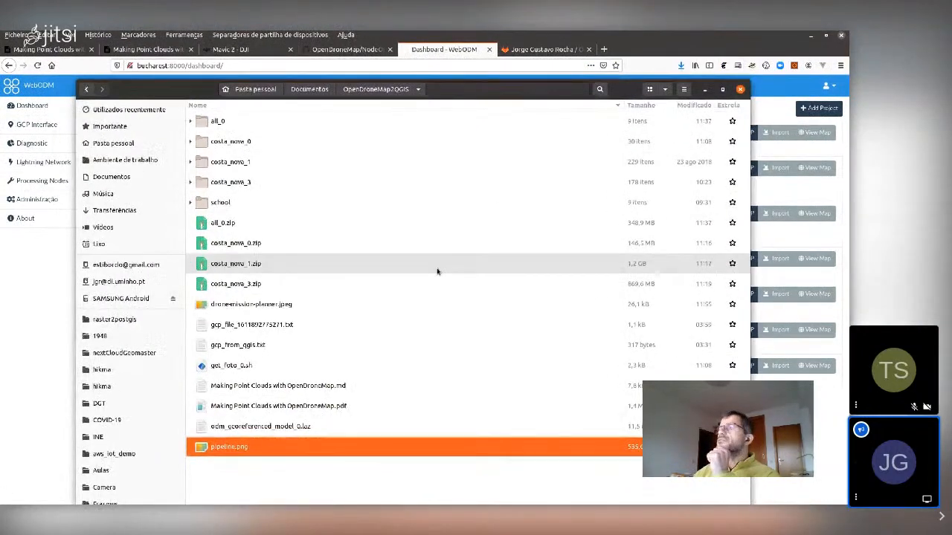
pyautogui.doubleClick(241, 148)
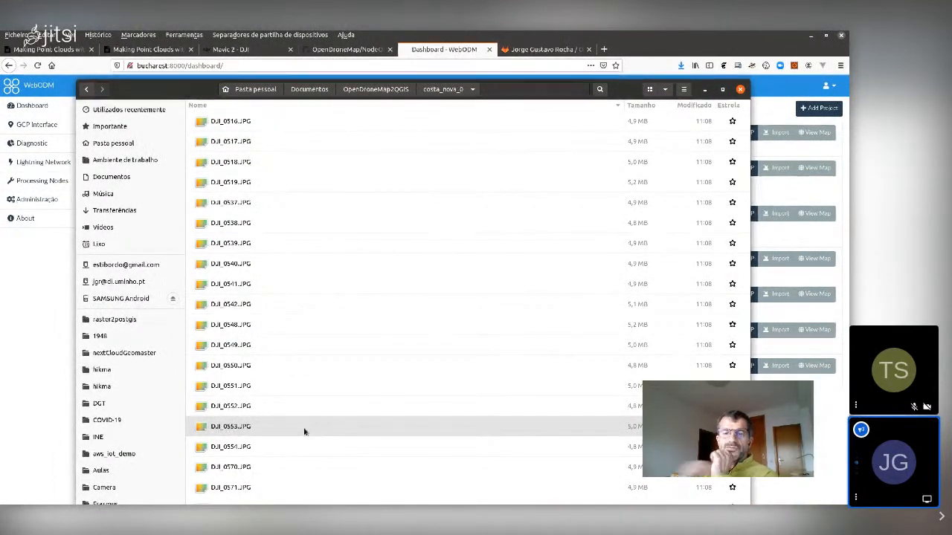
pyautogui.moveTo(531, 93); pyautogui.dragTo(471, 53)
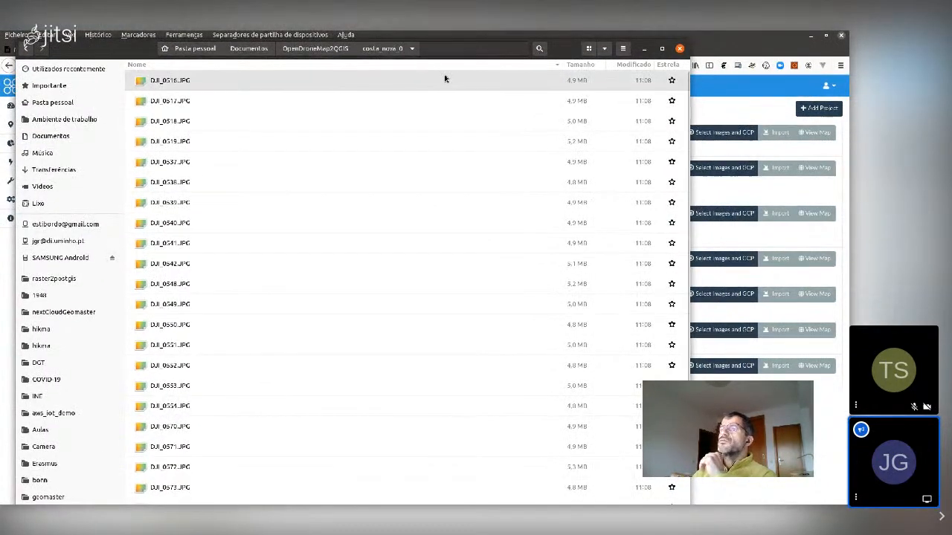
# Open QGIS with the geodashboard user profile, close the previous profile's window, and narrow the Browser and Layers panels.
pyautogui.press('super')
pyautogui.press('super')
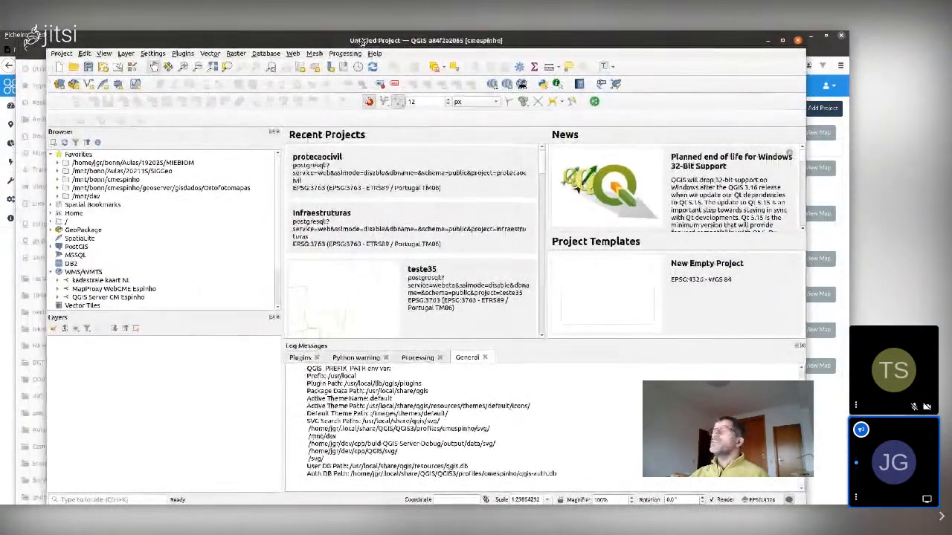
pyautogui.click(152, 53)
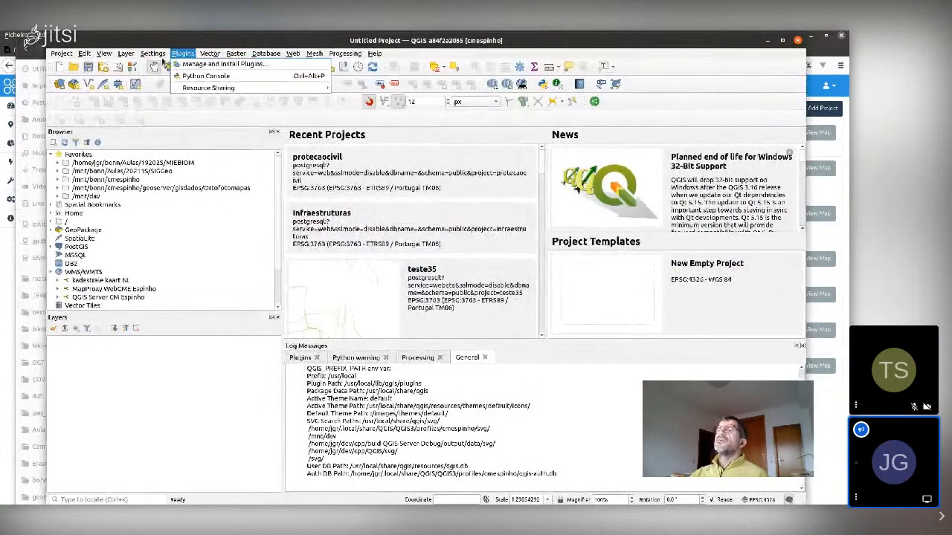
pyautogui.moveTo(174, 64)
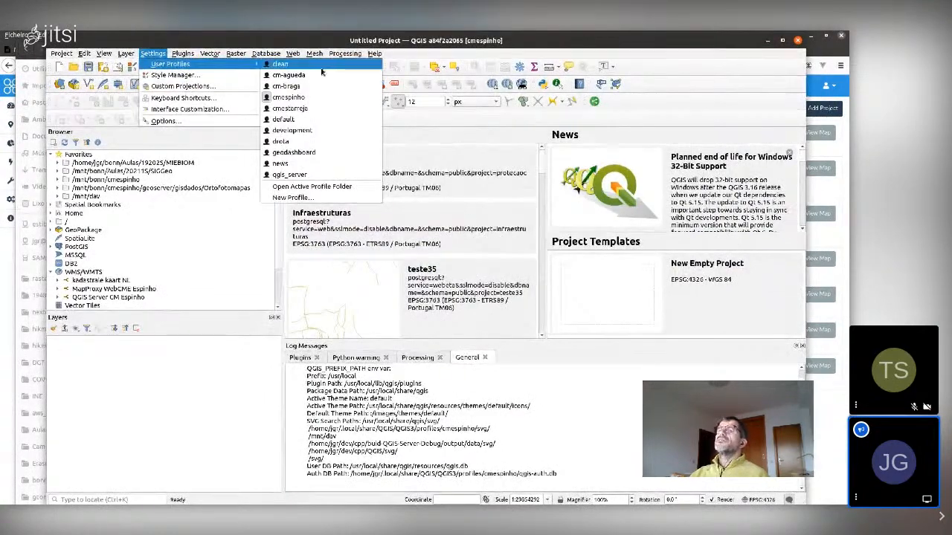
pyautogui.click(311, 154)
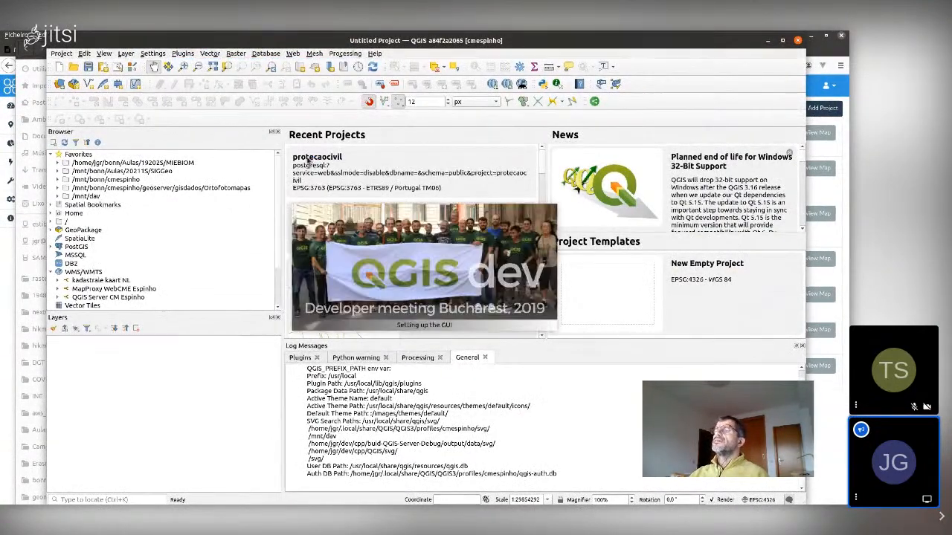
pyautogui.click(797, 41)
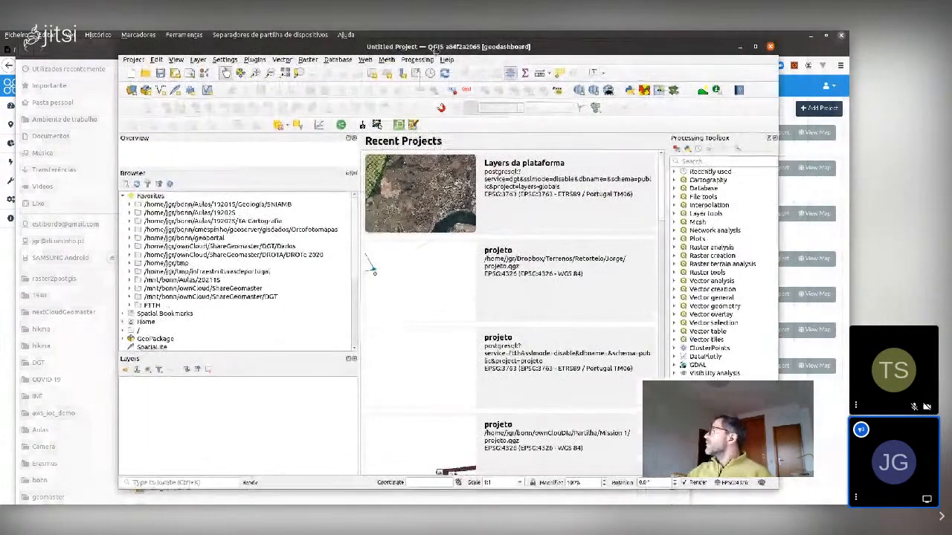
pyautogui.moveTo(437, 50); pyautogui.dragTo(423, 49)
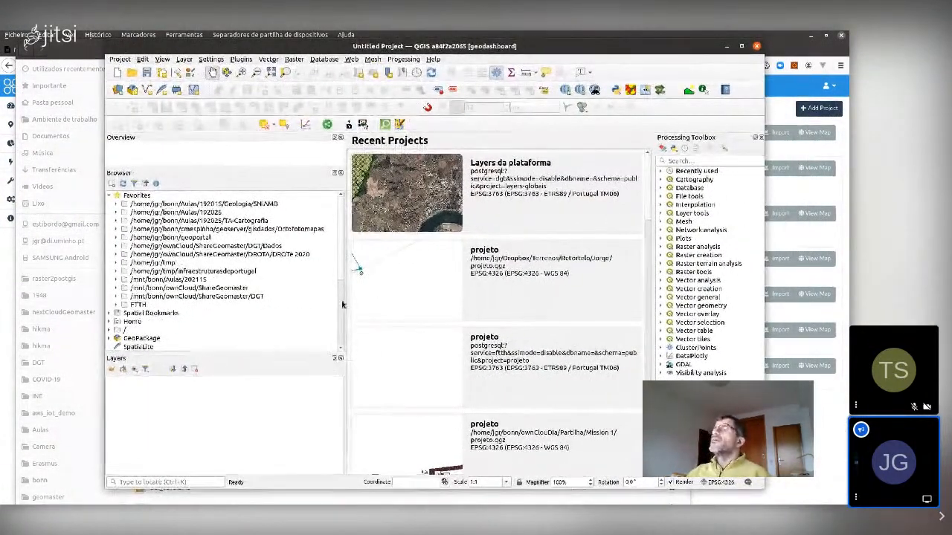
pyautogui.moveTo(343, 301); pyautogui.dragTo(266, 304)
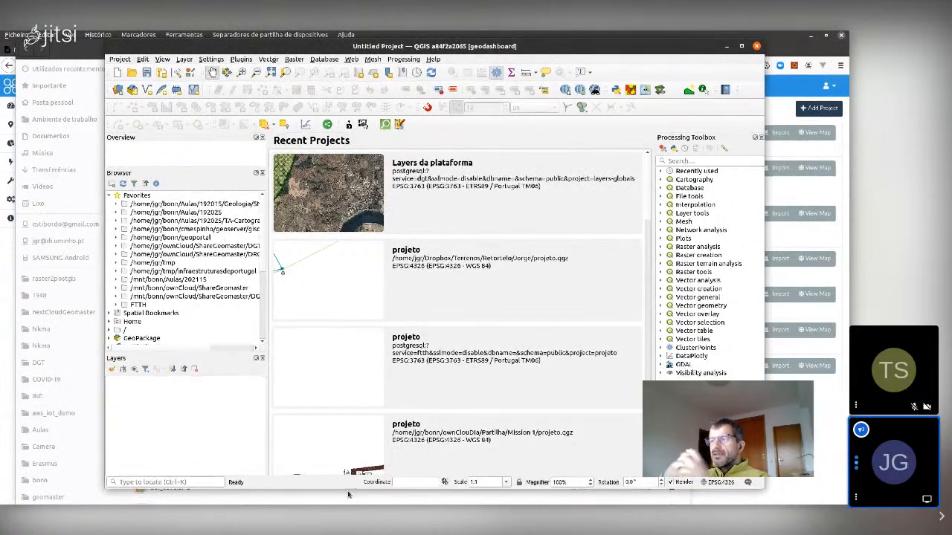
# Start the ImportPhotos plugin's Import Photos tool and set the input folder to Documents/OpenDroneMap2QGIS/costa_nova_0.
pyautogui.click(242, 60)
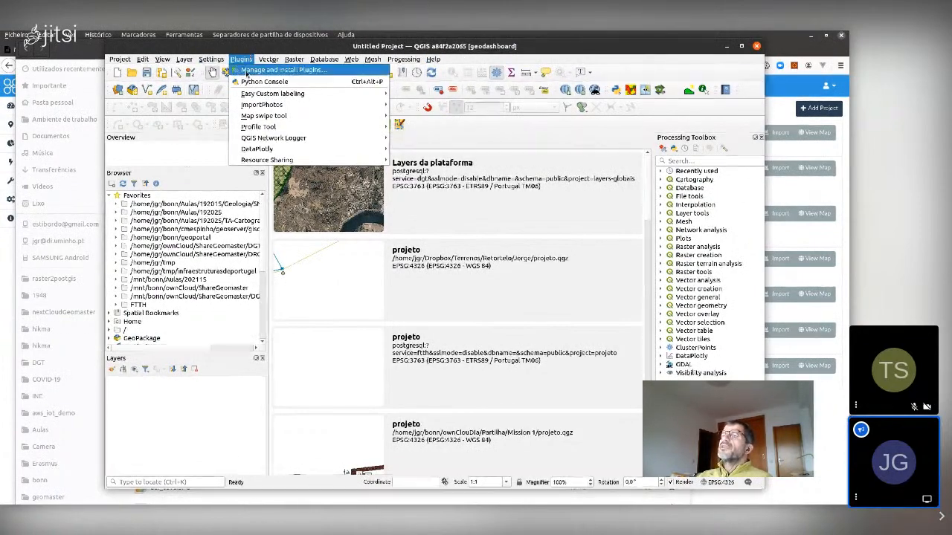
pyautogui.moveTo(265, 105)
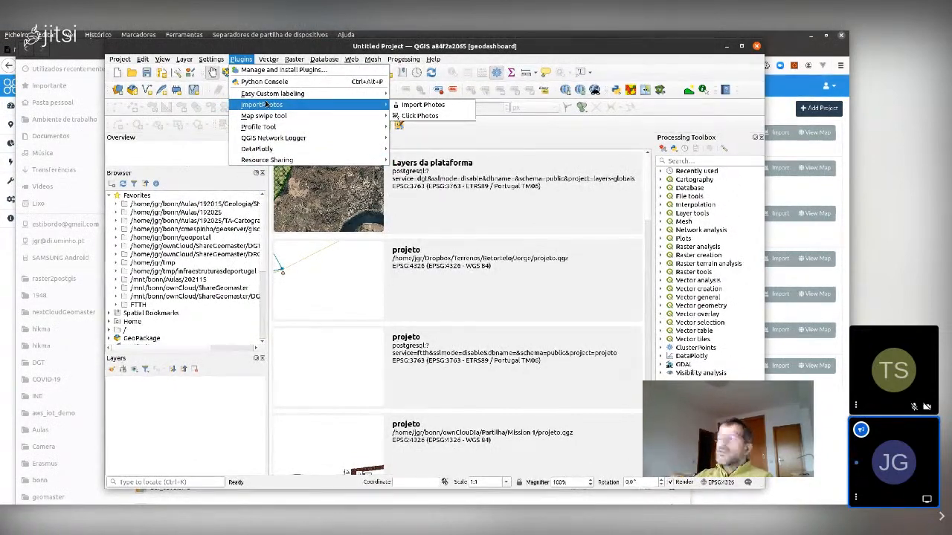
pyautogui.click(417, 106)
pyautogui.moveTo(444, 185); pyautogui.dragTo(210, 157)
pyautogui.click(262, 180)
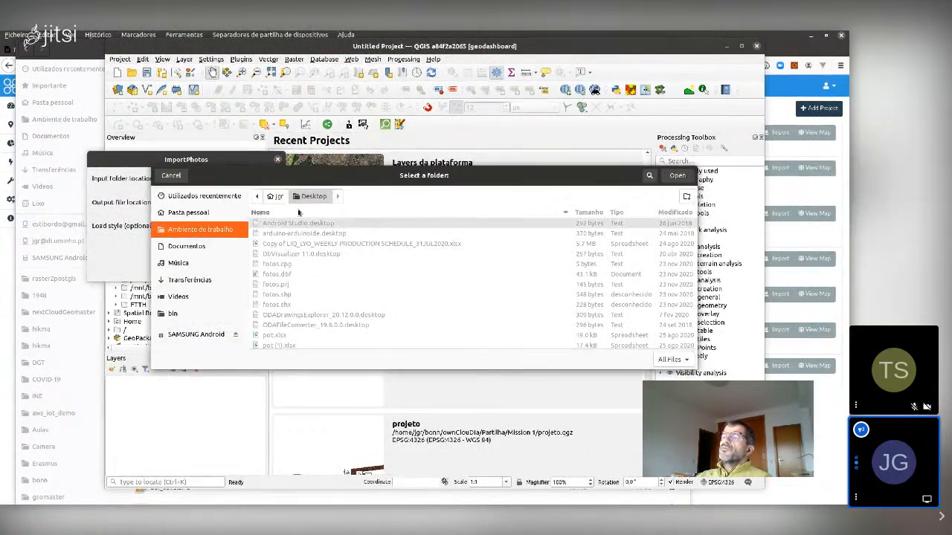
pyautogui.click(231, 246)
pyautogui.scroll(-5, 319, 298)
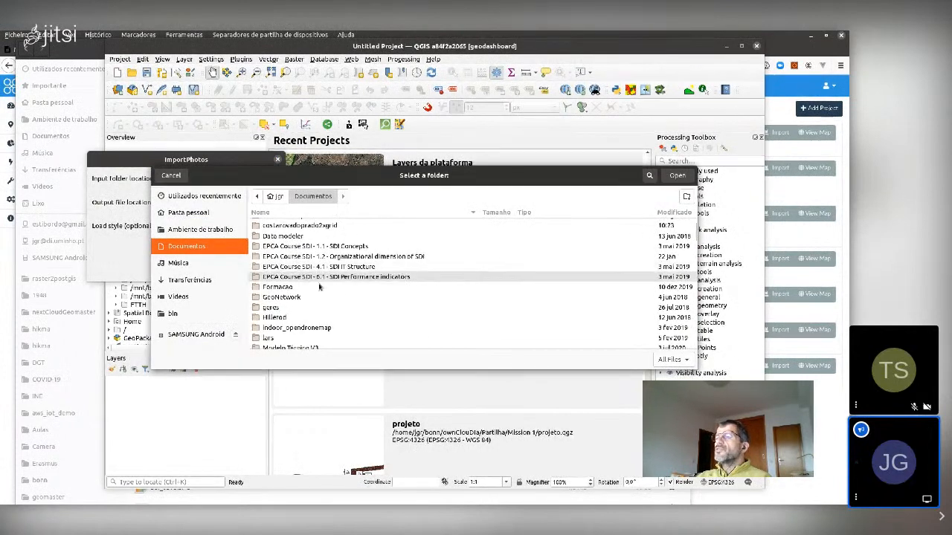
pyautogui.doubleClick(320, 319)
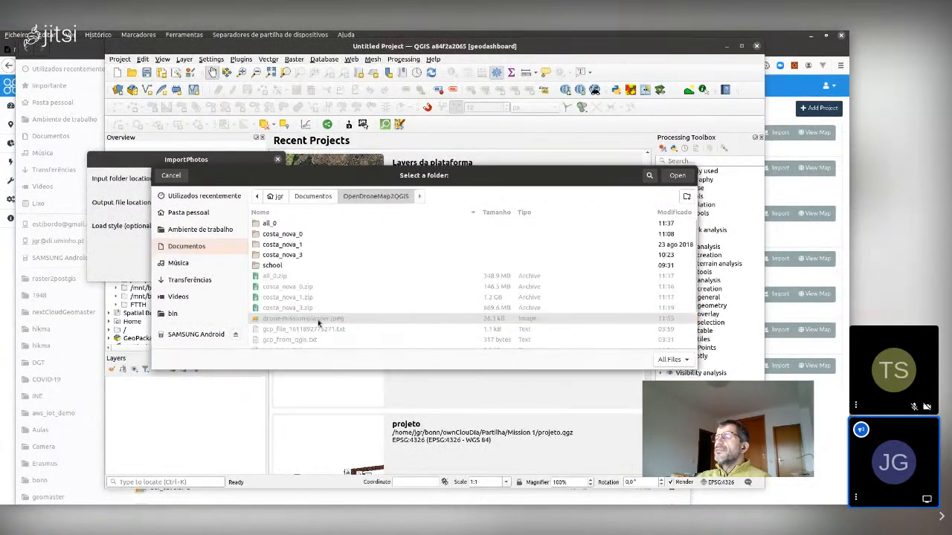
pyautogui.doubleClick(283, 234)
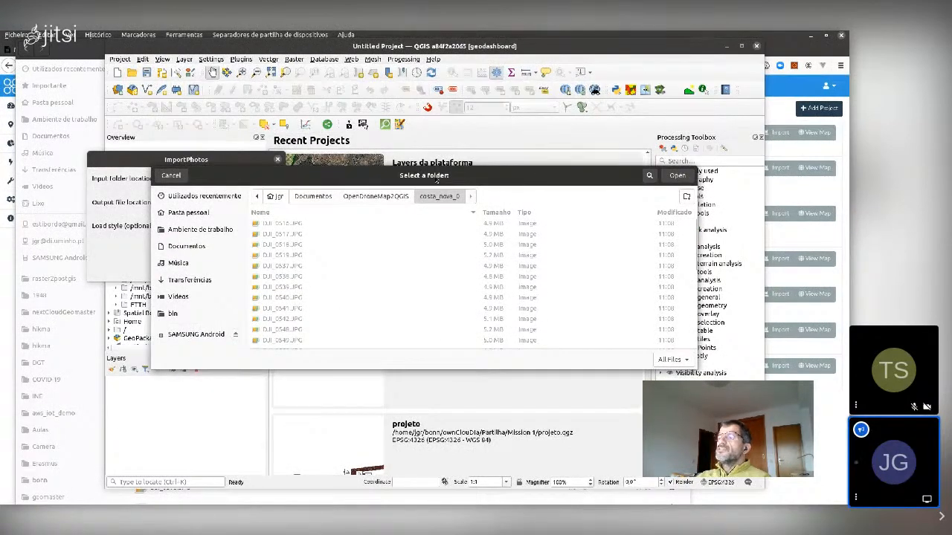
pyautogui.click(676, 177)
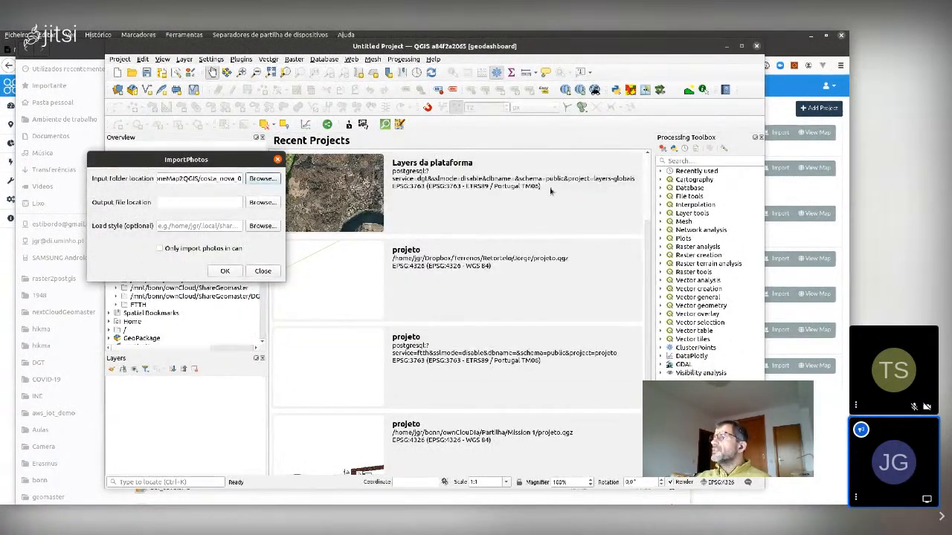
# Set the import's output file to an ESRI Shapefile named photos in the Documents/OpenDroneMap2QGIS folder.
pyautogui.click(270, 204)
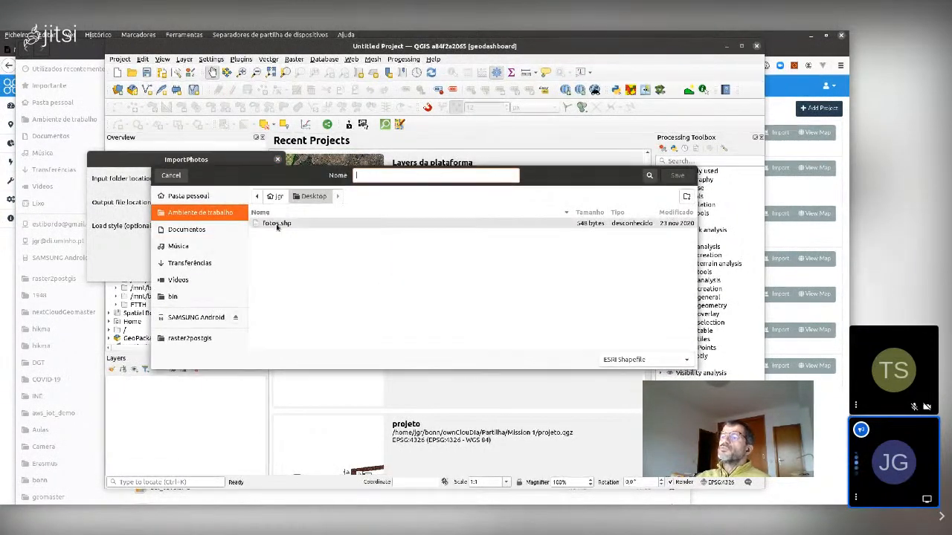
pyautogui.click(206, 233)
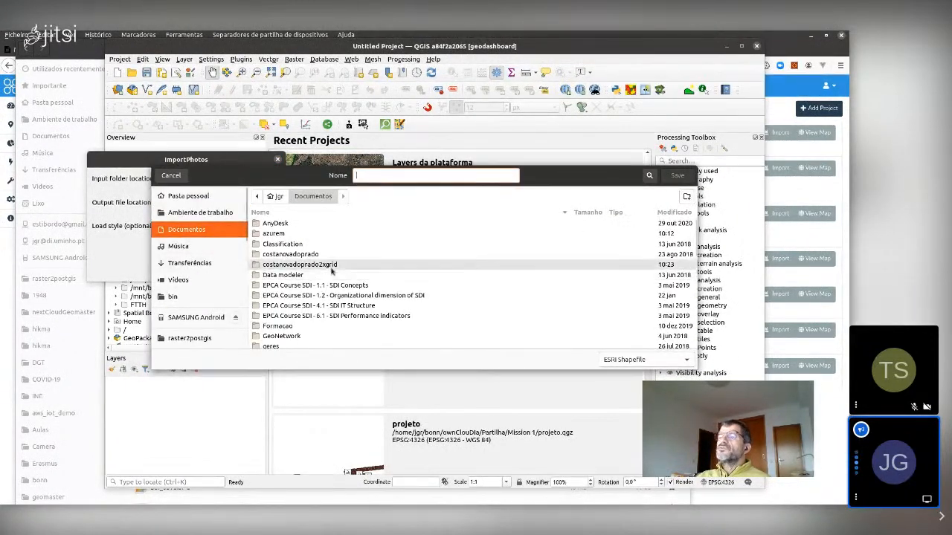
pyautogui.scroll(-5, 327, 294)
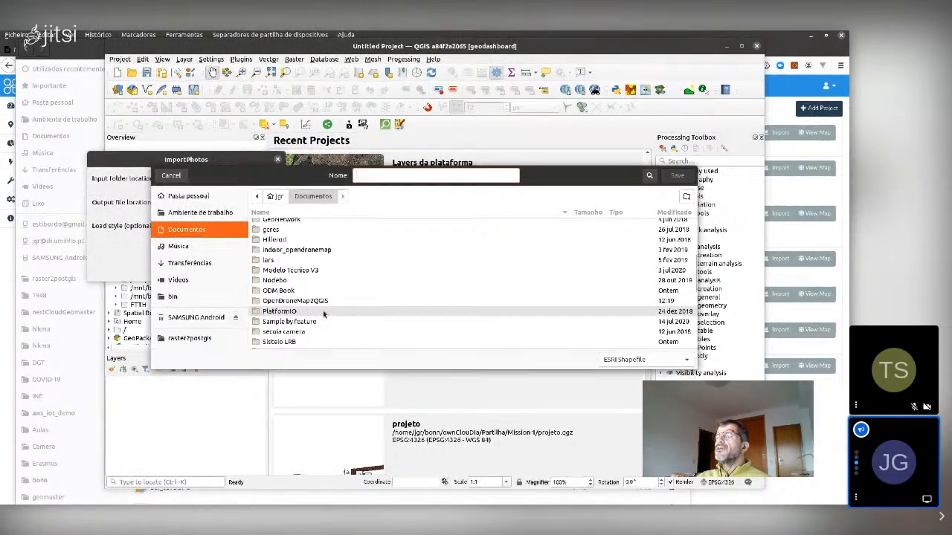
pyautogui.doubleClick(324, 302)
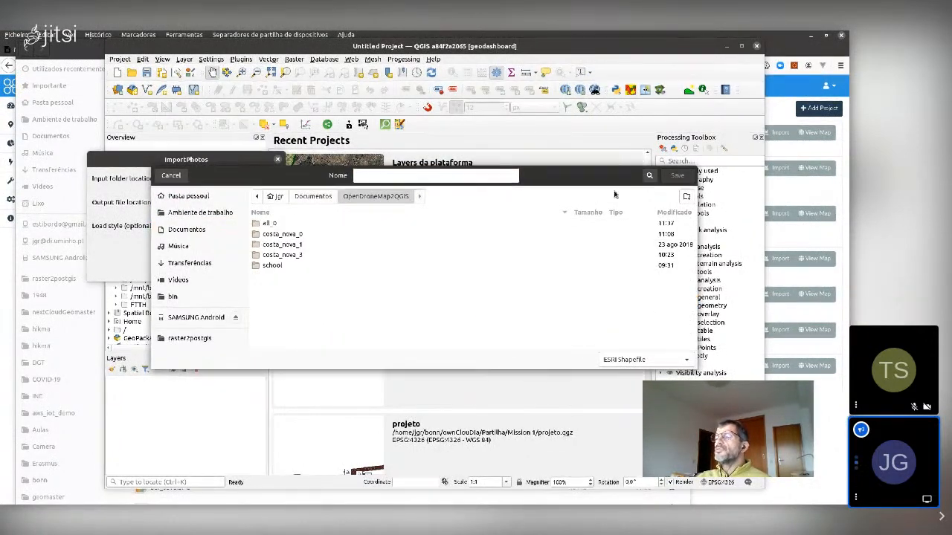
pyautogui.click(453, 171)
pyautogui.write('otos')
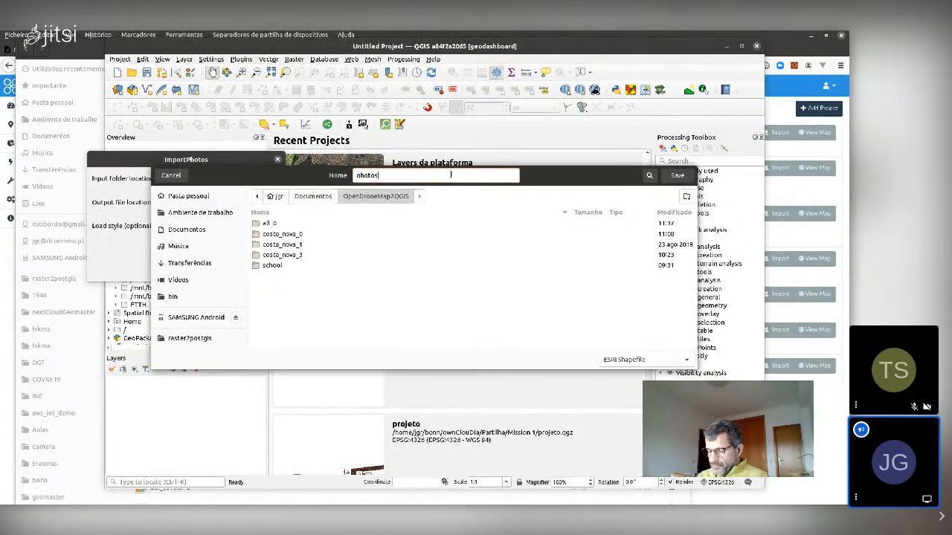
pyautogui.press('BackSpace')
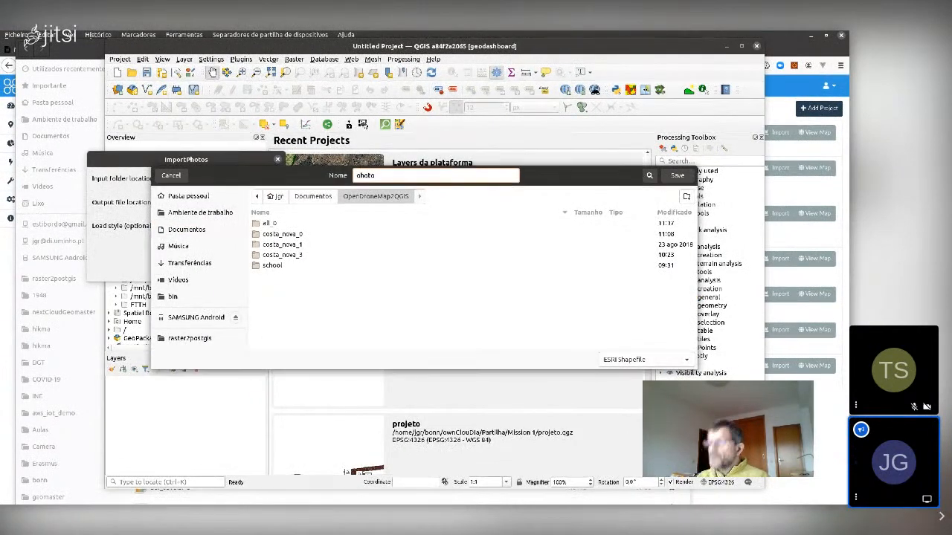
pyautogui.press('BackSpace')
pyautogui.write('photo')
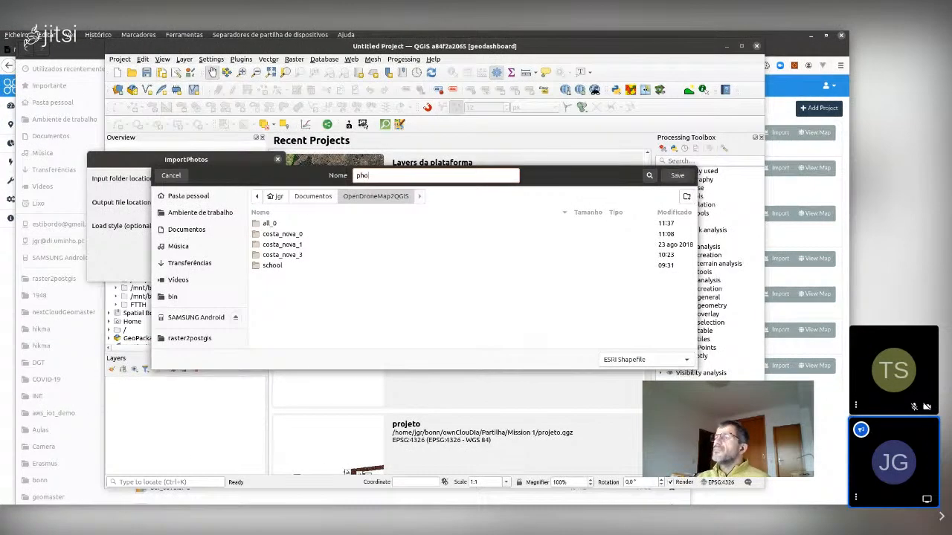
pyautogui.click(677, 175)
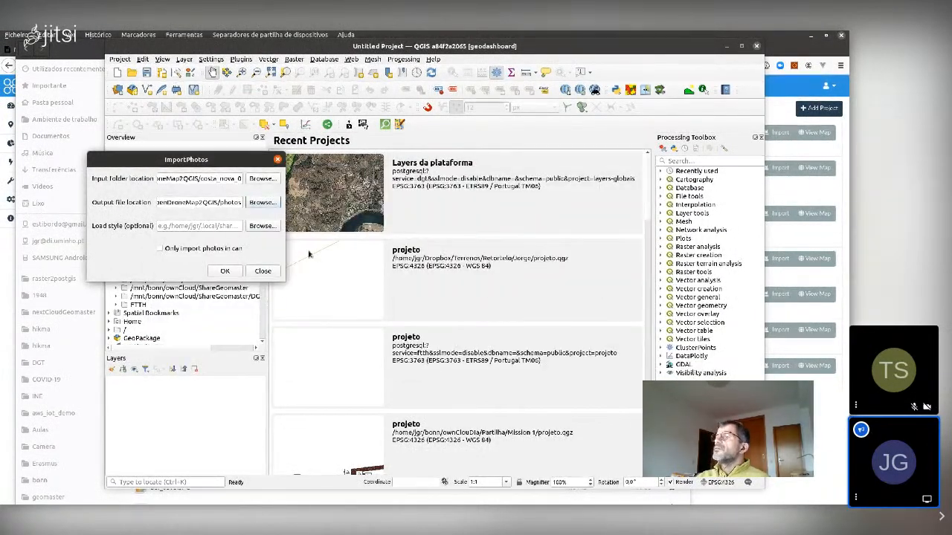
# Run the photo import, circle the number of added photos in the completion report, and dismiss the report.
pyautogui.click(235, 275)
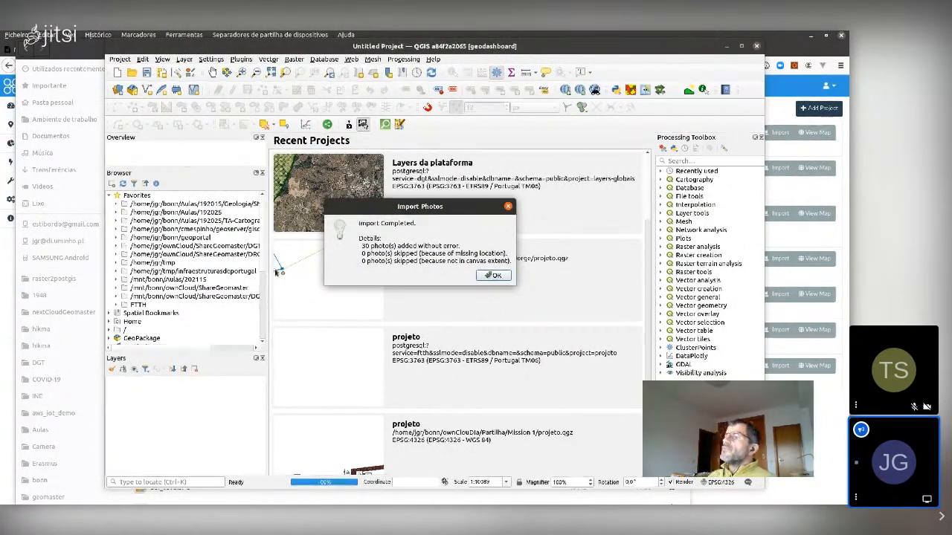
pyautogui.moveTo(370, 236)
pyautogui.mouseDown()
pyautogui.moveTo(356, 250)
pyautogui.moveTo(464, 260)
pyautogui.mouseUp()
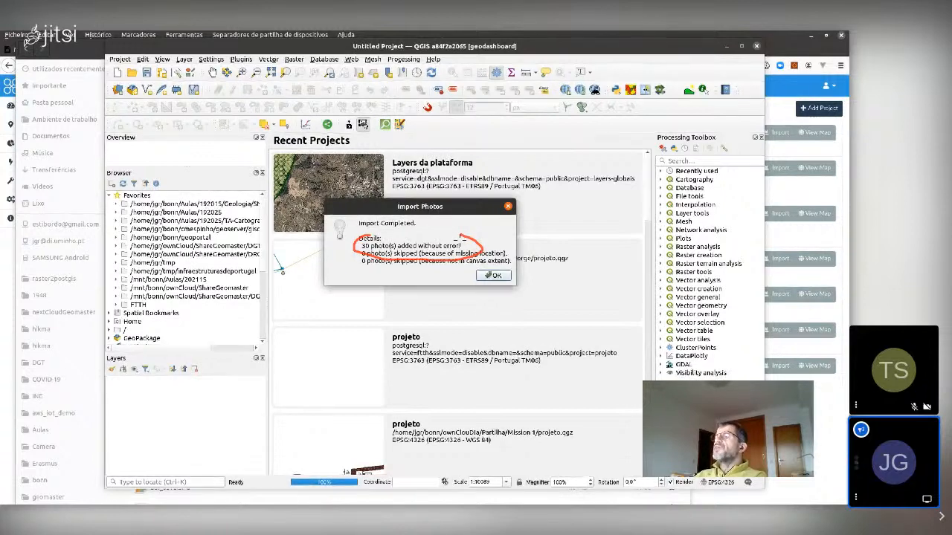
pyautogui.hotkey('shift', 'F9')
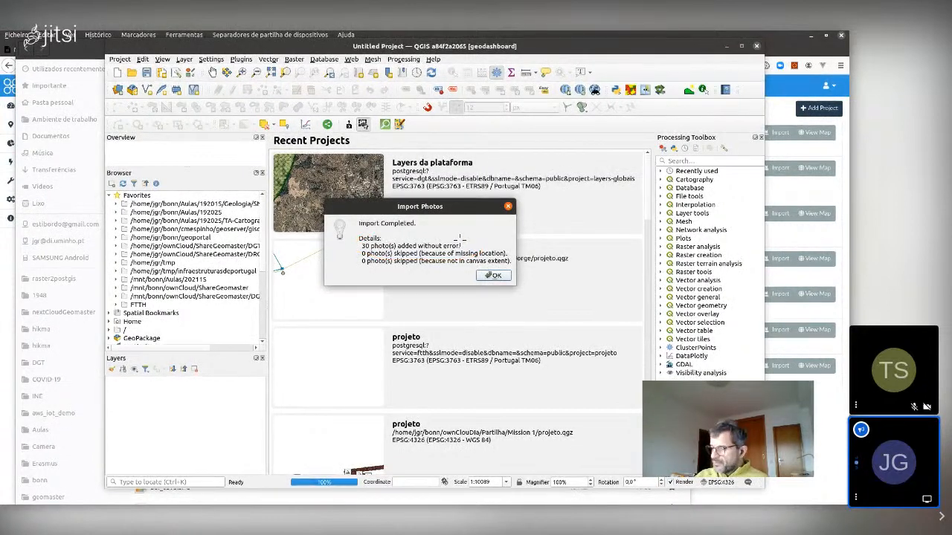
pyautogui.click(505, 276)
pyautogui.scroll(-3, 493, 306)
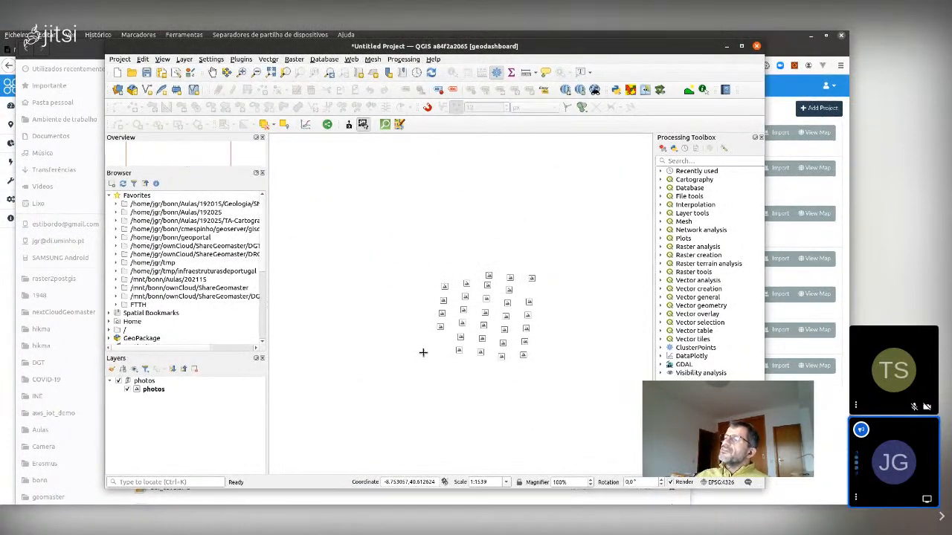
# Identify the DJI_0517.JPG point of the photos layer, examine its attribute form, and close the form.
pyautogui.click(363, 125)
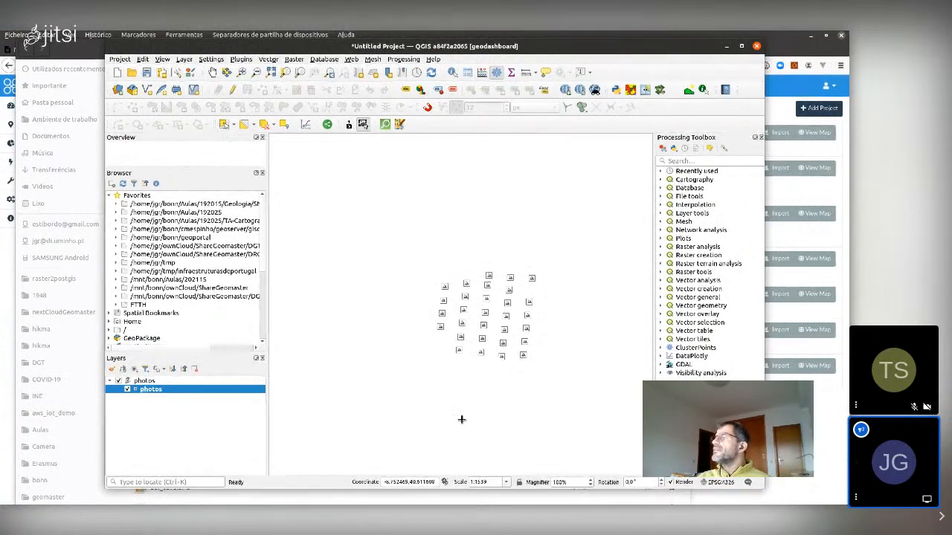
pyautogui.scroll(1, 474, 343)
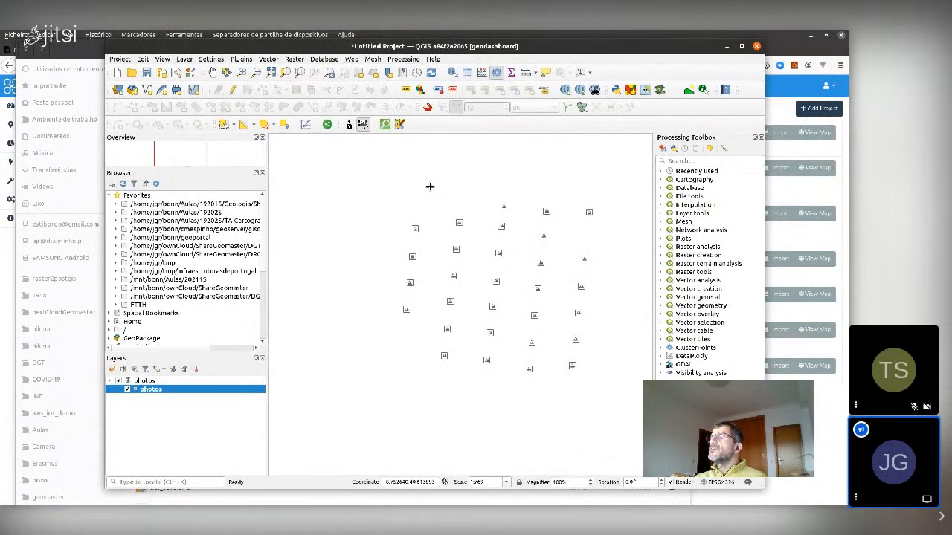
pyautogui.hotkey('ctrl', 'shift', 'i')
pyautogui.click(424, 249)
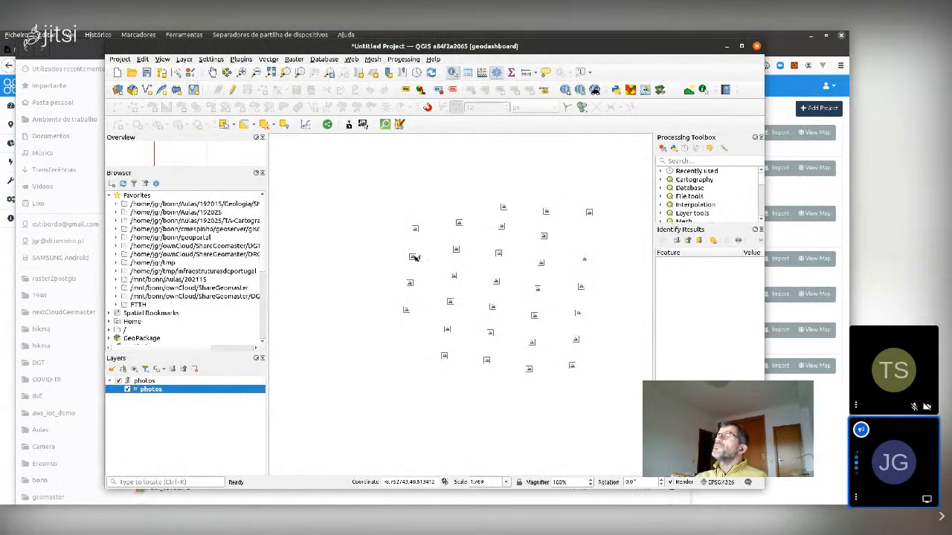
pyautogui.click(415, 257)
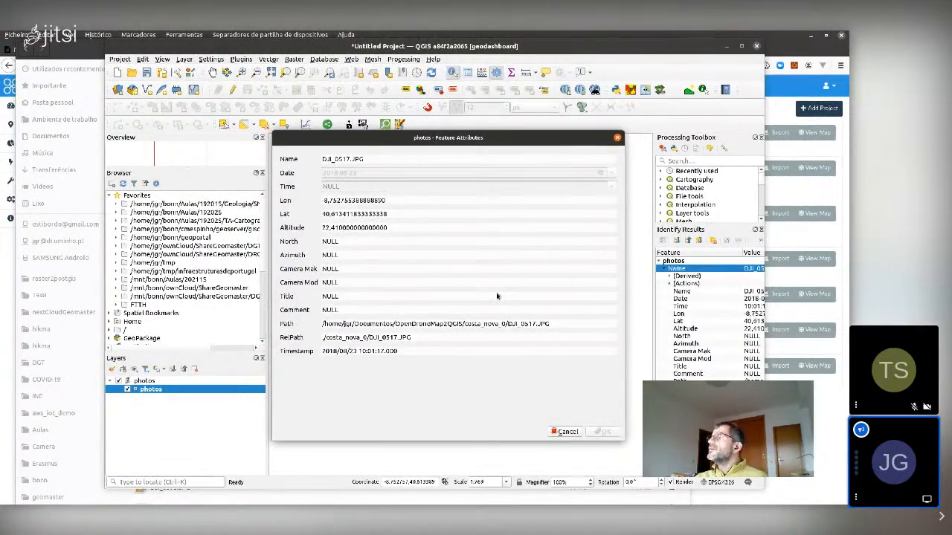
pyautogui.moveTo(476, 139); pyautogui.dragTo(662, 154)
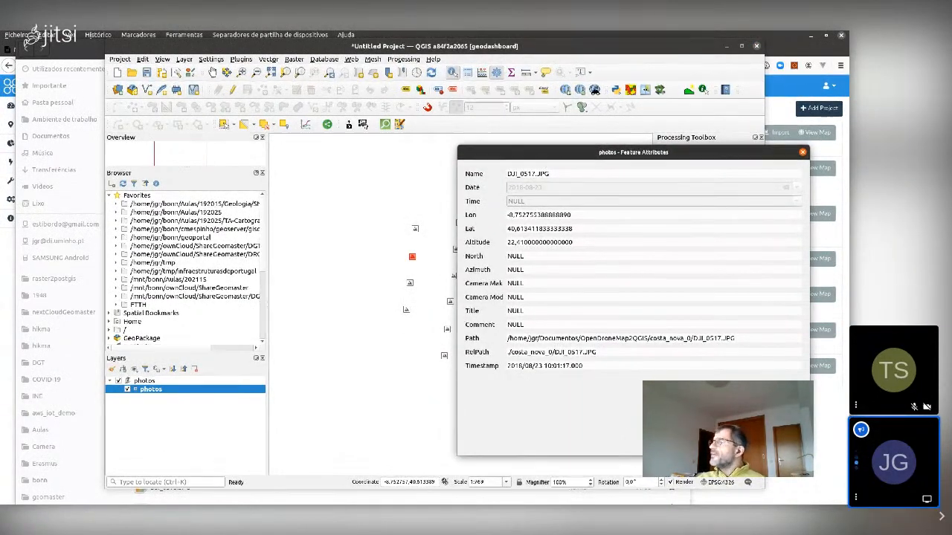
pyautogui.click(759, 447)
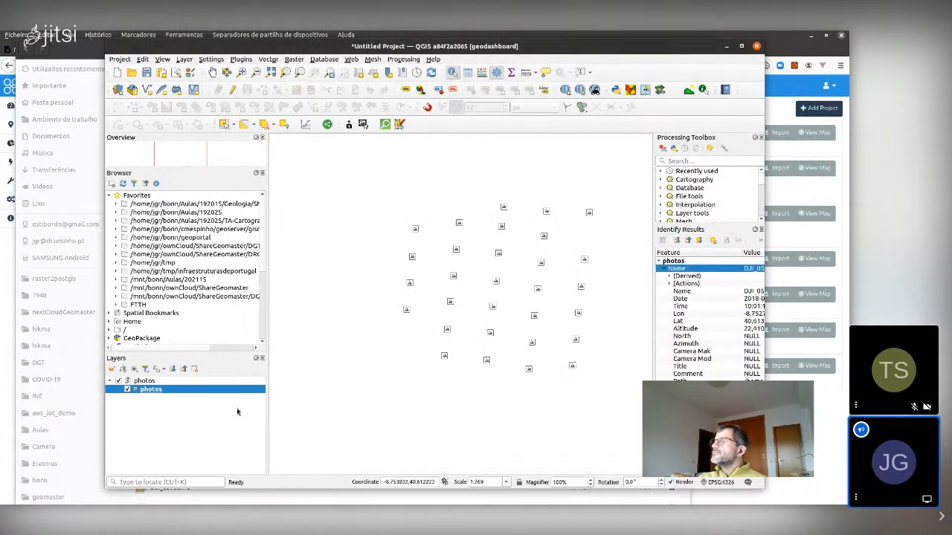
# In the photos layer's attributes form settings, change the Path field's widget type to Attachment.
pyautogui.doubleClick(165, 394)
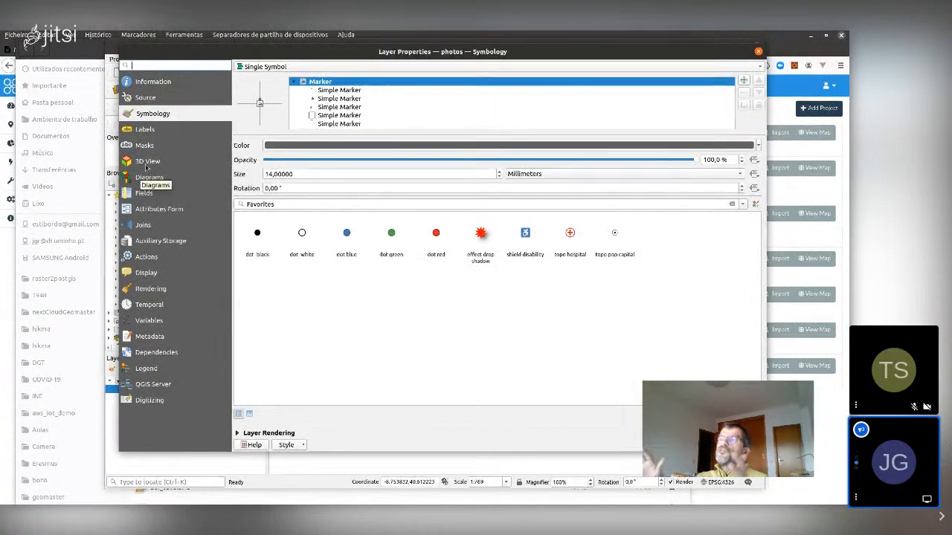
pyautogui.click(148, 211)
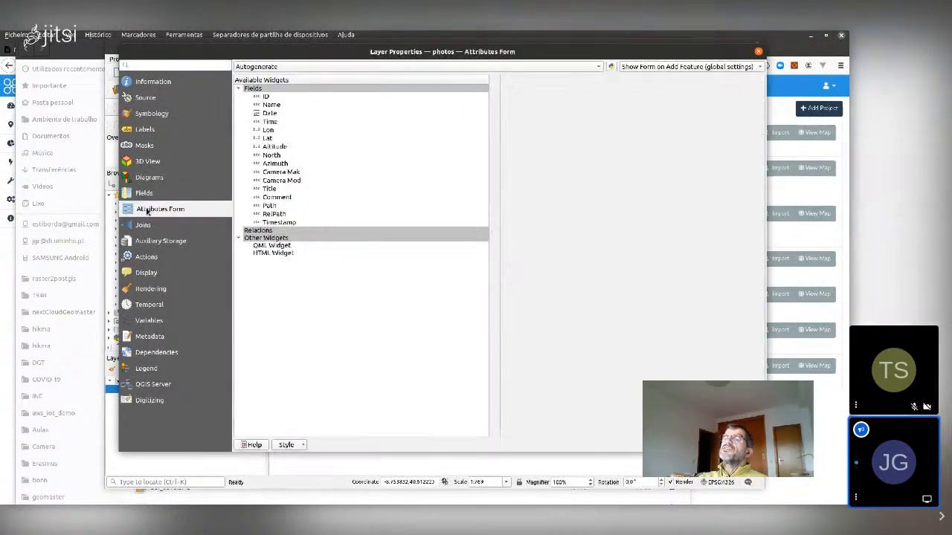
pyautogui.click(292, 208)
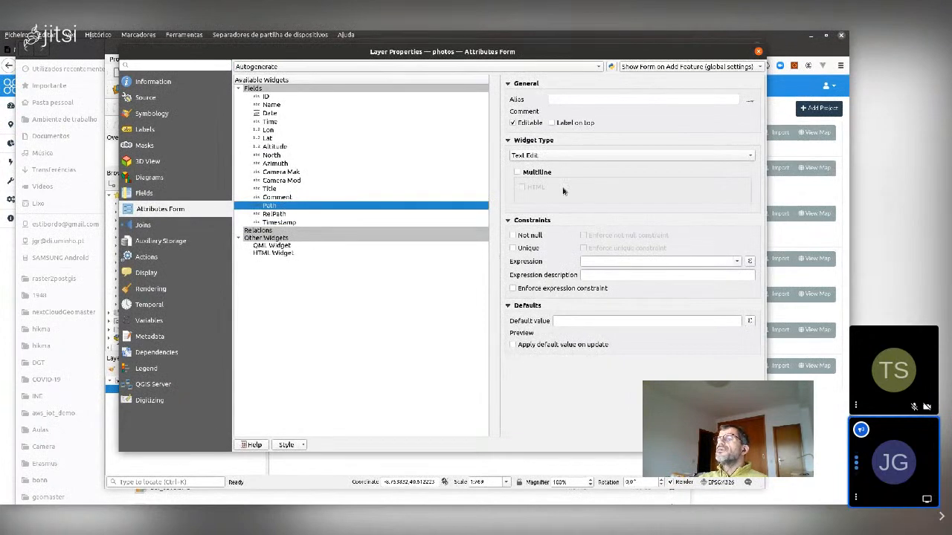
pyautogui.click(571, 157)
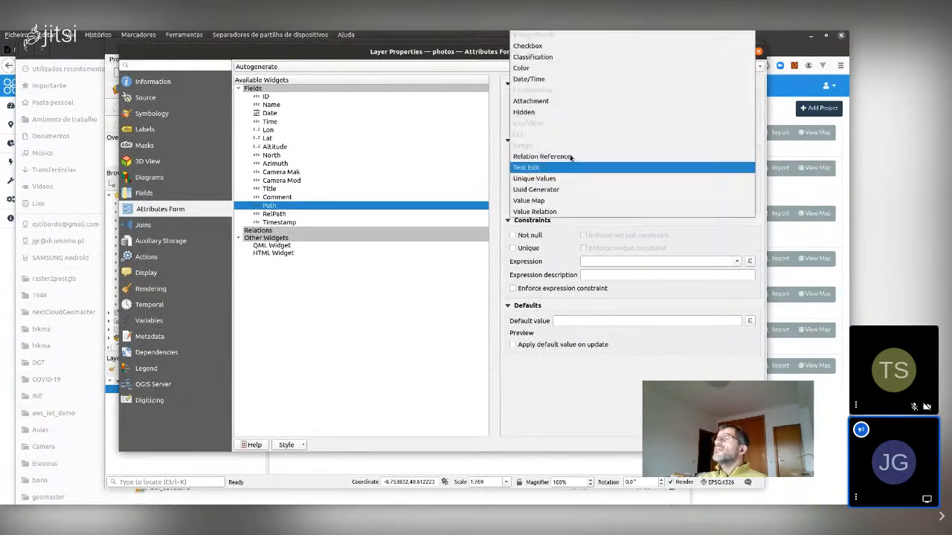
pyautogui.click(574, 102)
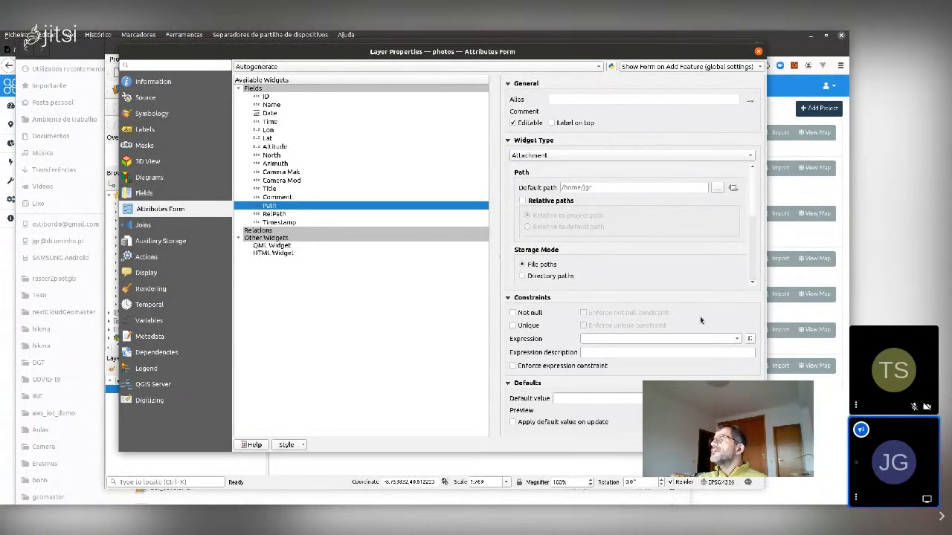
# Set the Path attachment's integrated viewer to Image, use a hyperlink for the document path, and apply the layer properties.
pyautogui.scroll(-5, 739, 241)
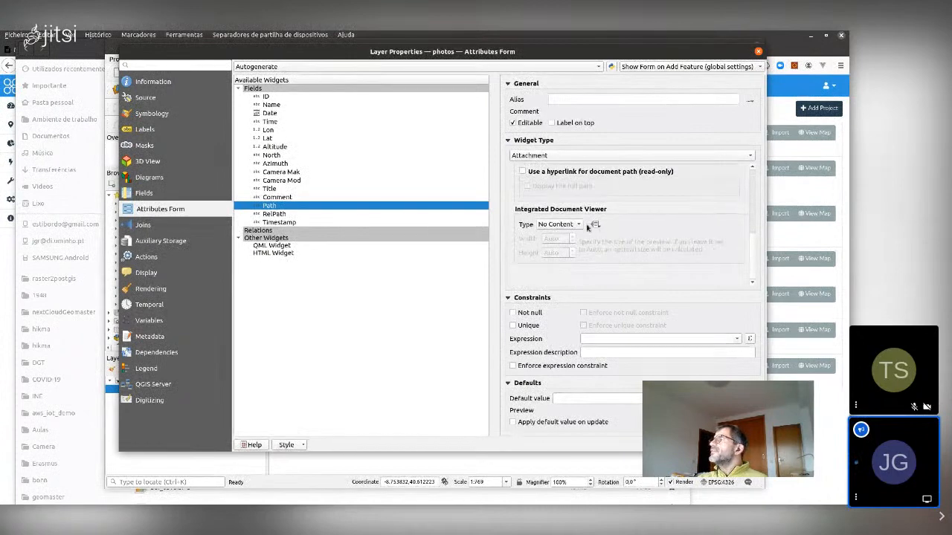
pyautogui.click(578, 224)
pyautogui.click(566, 236)
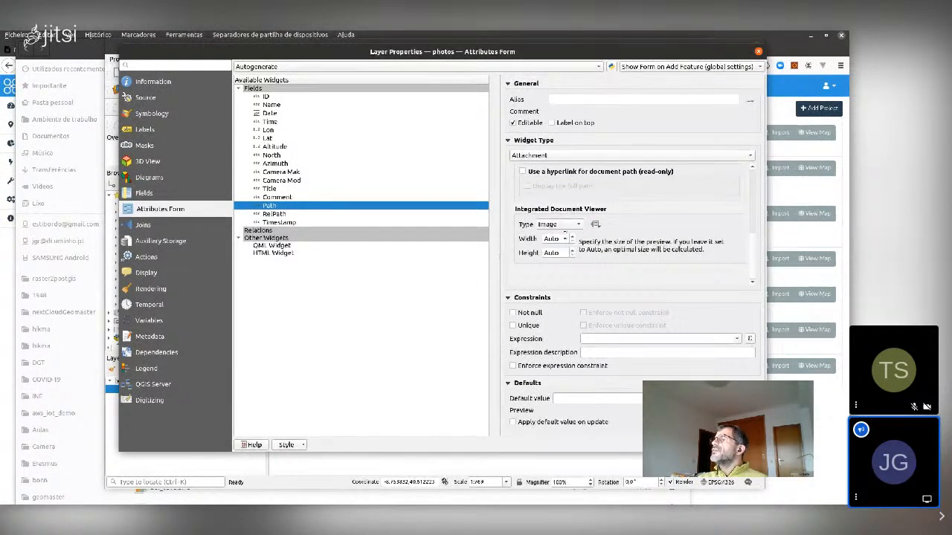
pyautogui.click(584, 173)
pyautogui.click(743, 445)
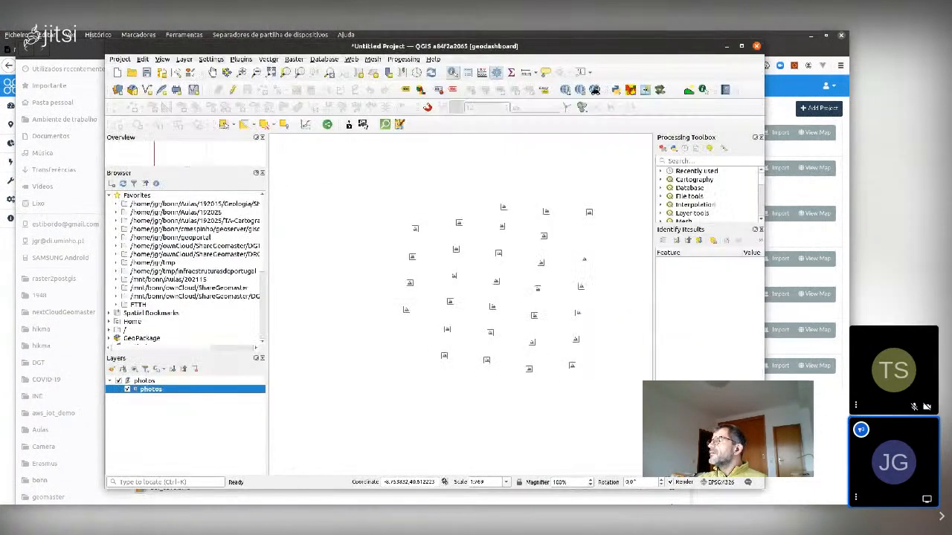
# Identify the DJI_0540.JPG point to view its attribute form with the photo preview.
pyautogui.scroll(2, 462, 298)
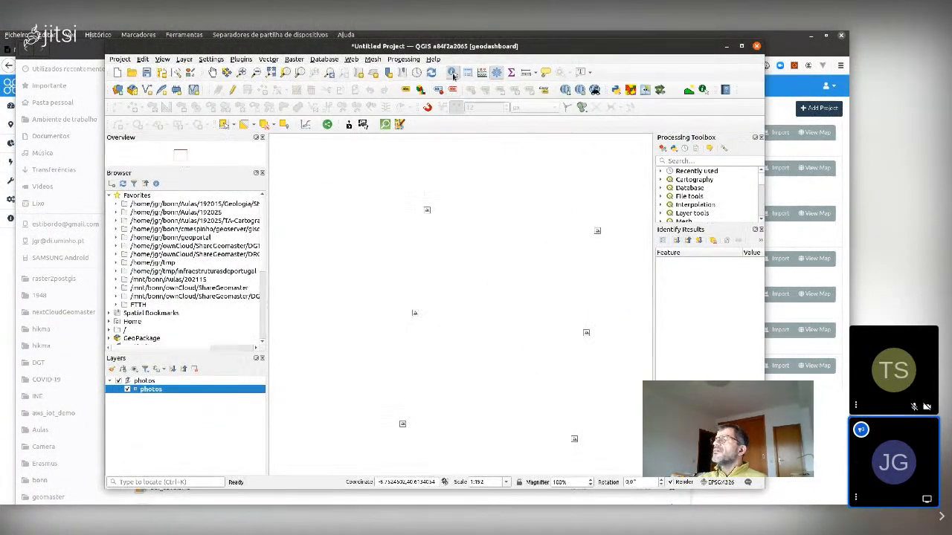
pyautogui.click(430, 211)
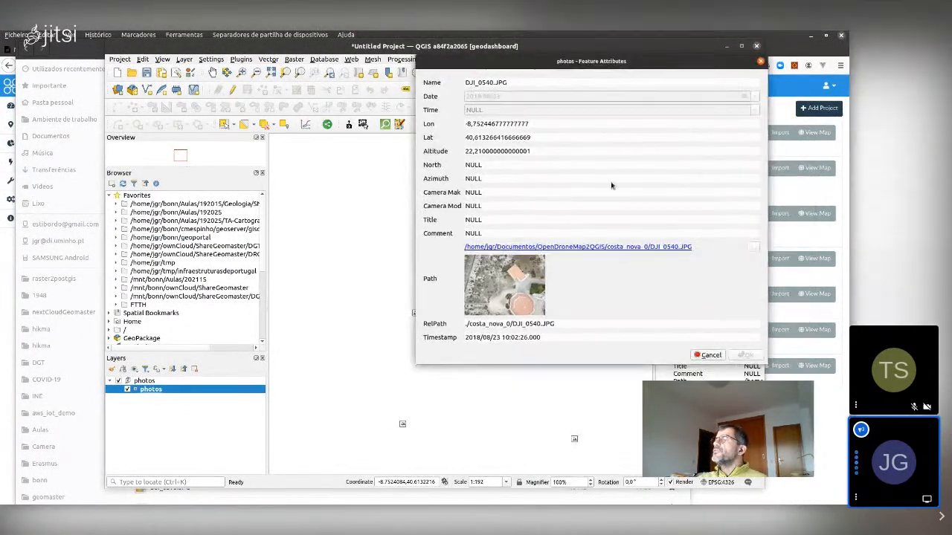
# Enlarge the DJI_0540.JPG attribute form to examine the photo at a larger size, and close the form.
pyautogui.moveTo(578, 364); pyautogui.dragTo(605, 504)
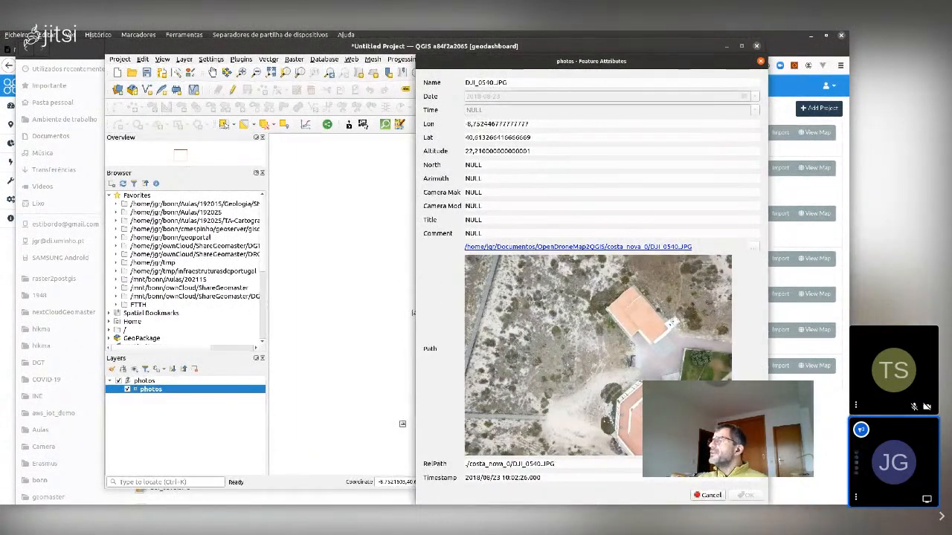
pyautogui.moveTo(769, 320); pyautogui.dragTo(793, 320)
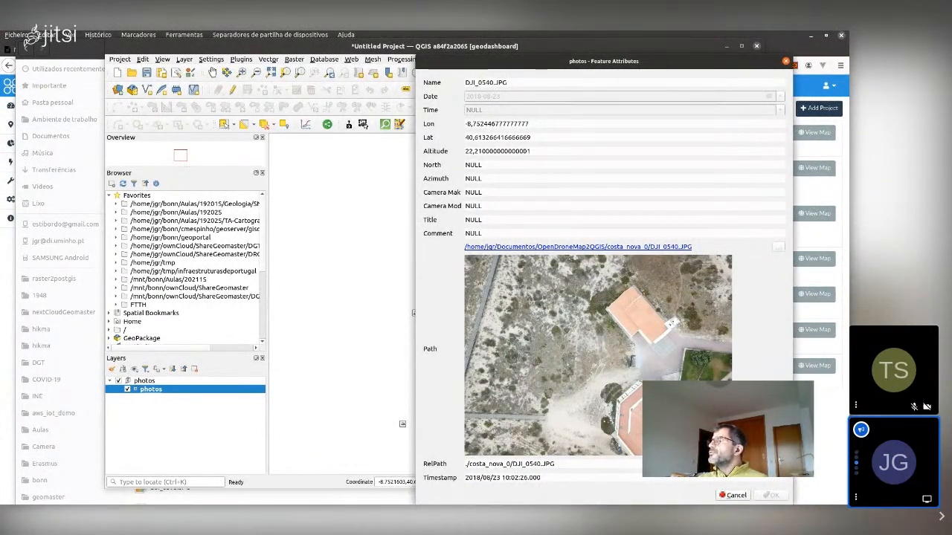
pyautogui.click(785, 61)
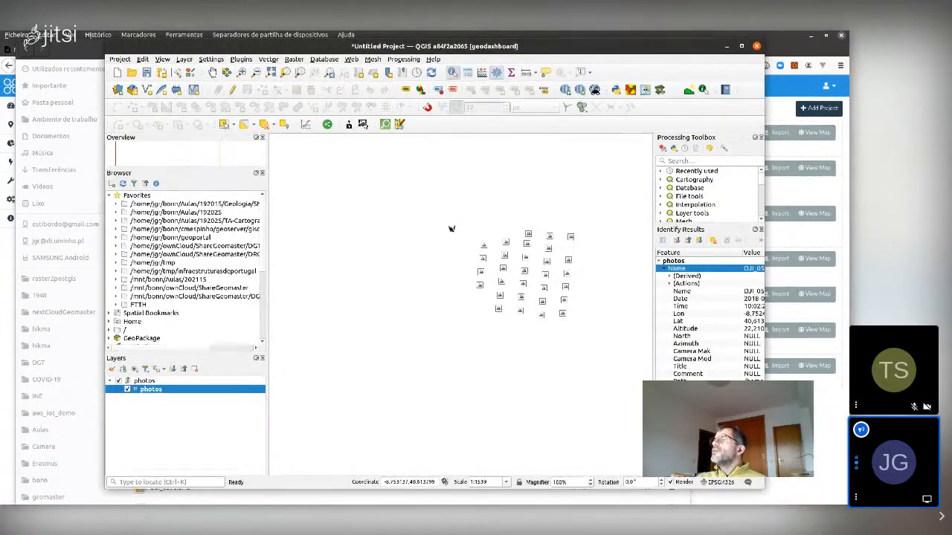
# Add the Bing Satellite basemap from QuickMapServices beneath the photos layer and view the area around the photo points.
pyautogui.click(400, 60)
pyautogui.moveTo(351, 60)
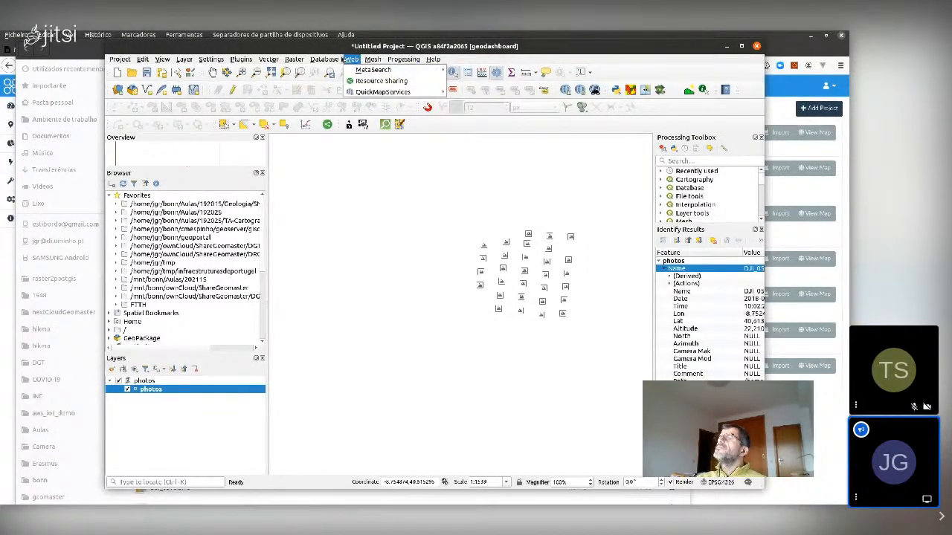
pyautogui.moveTo(394, 92)
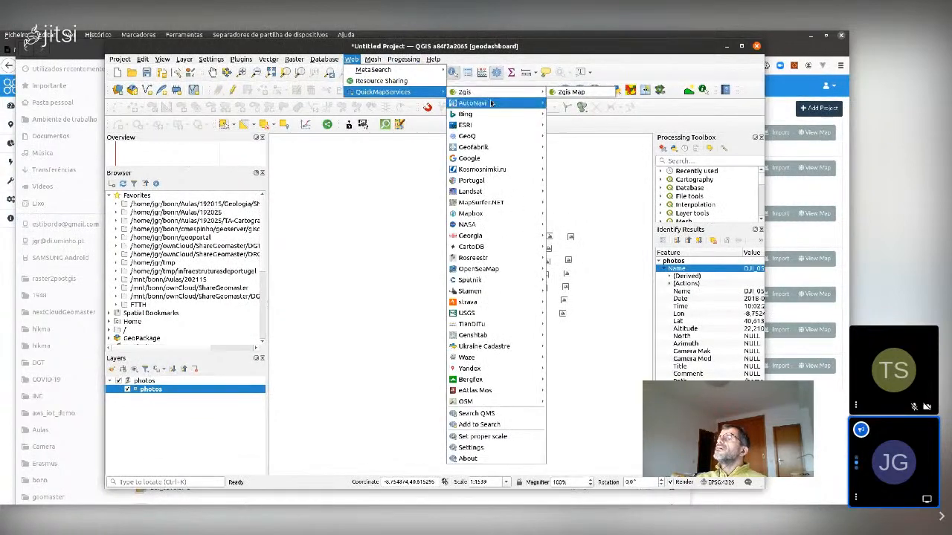
pyautogui.moveTo(483, 114)
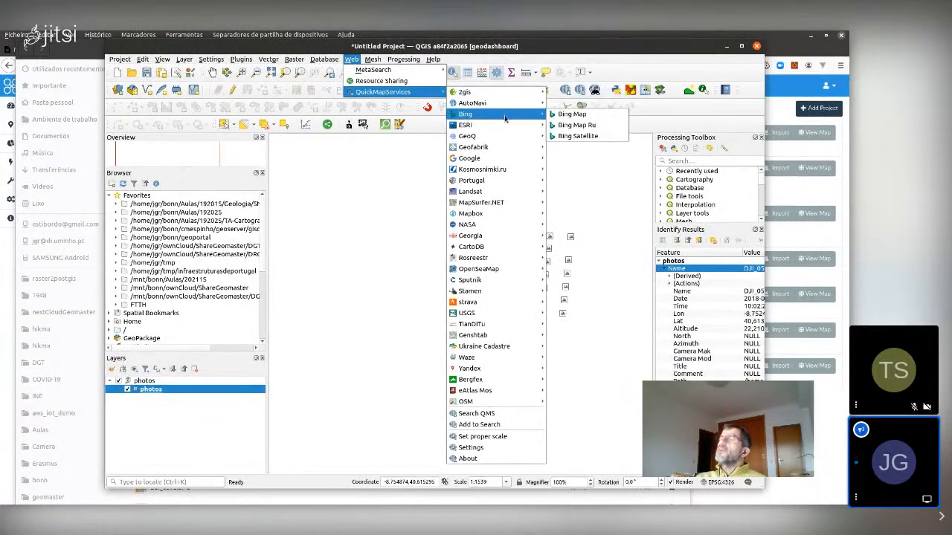
pyautogui.click(579, 137)
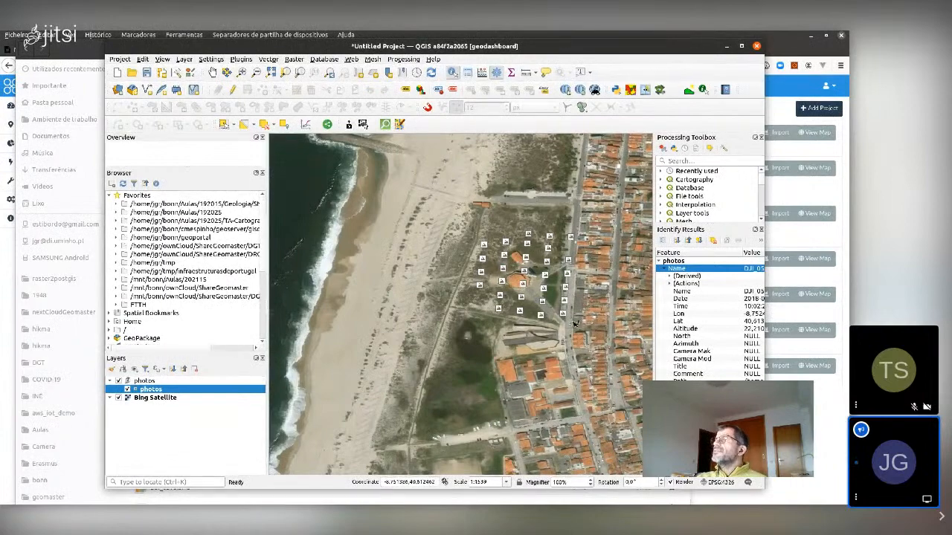
pyautogui.click(212, 72)
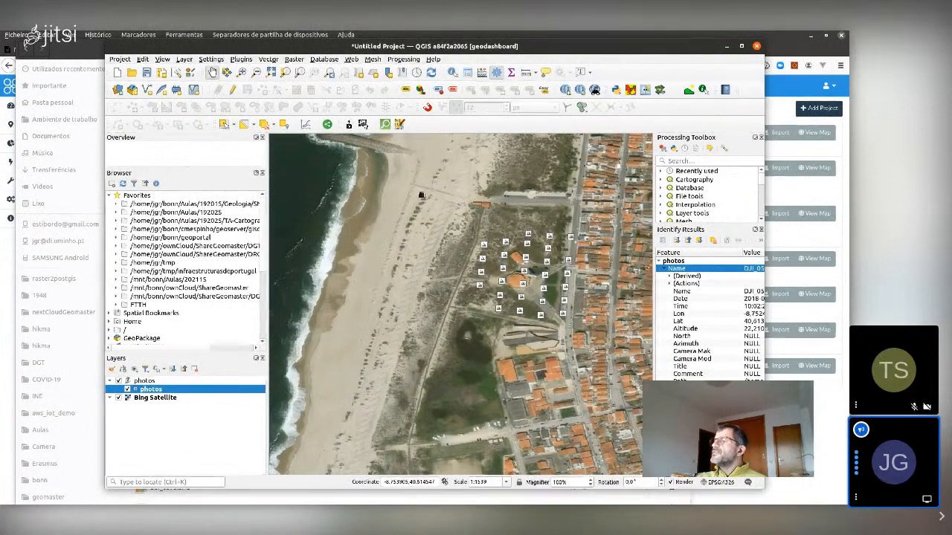
pyautogui.moveTo(532, 270); pyautogui.dragTo(419, 244)
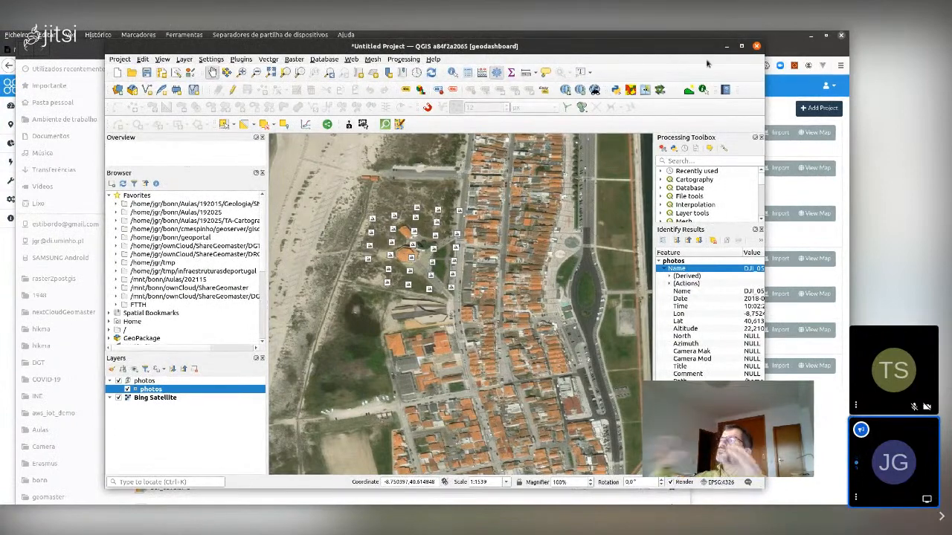
# Switch to the WebODM dashboard and start a new project named "Friday".
pyautogui.click(726, 48)
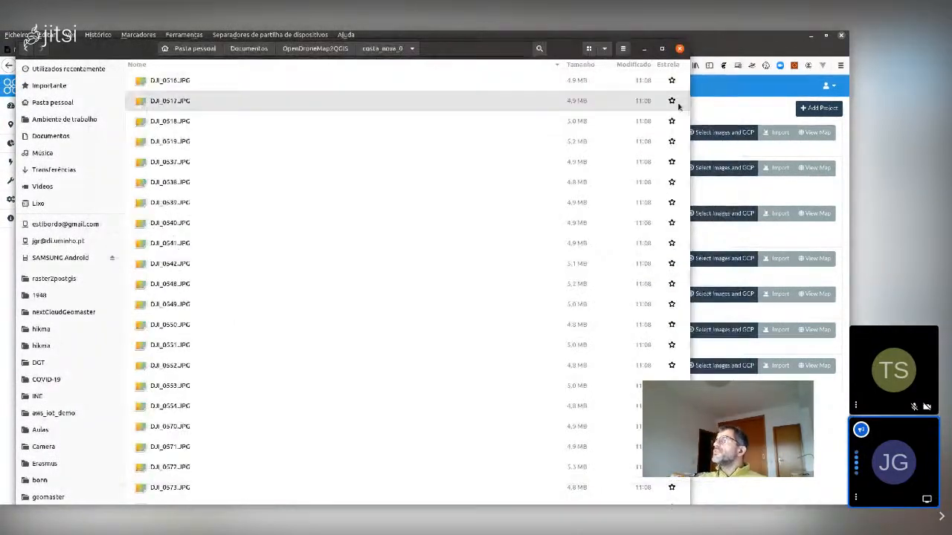
pyautogui.click(646, 49)
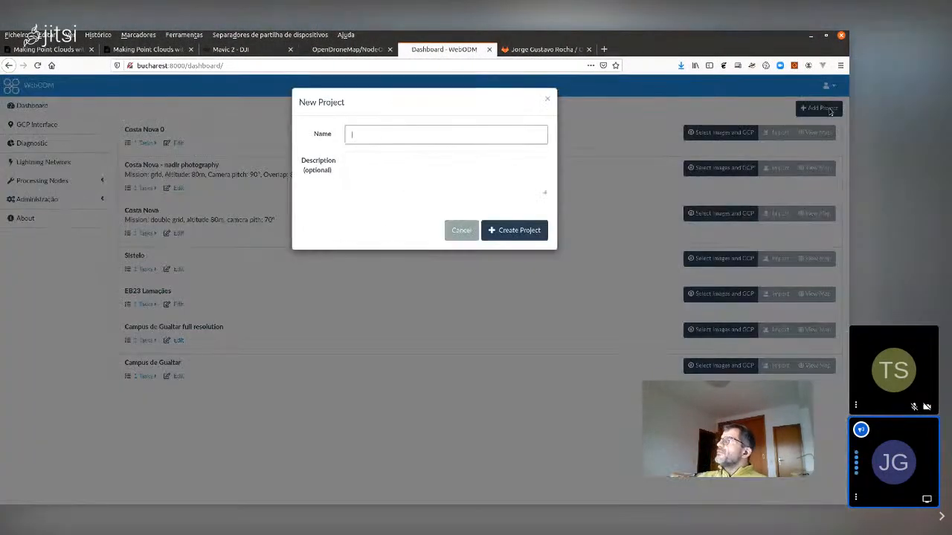
pyautogui.click(819, 108)
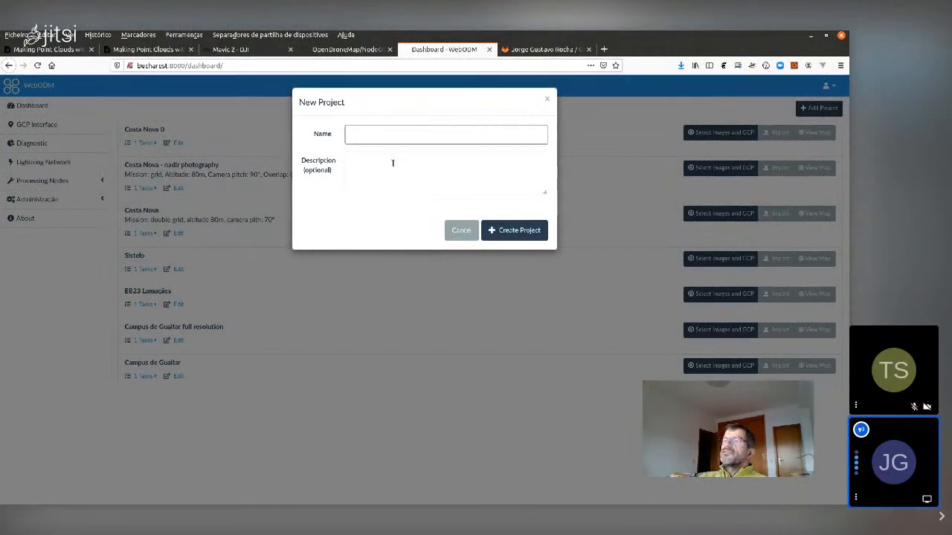
pyautogui.write('Friday')
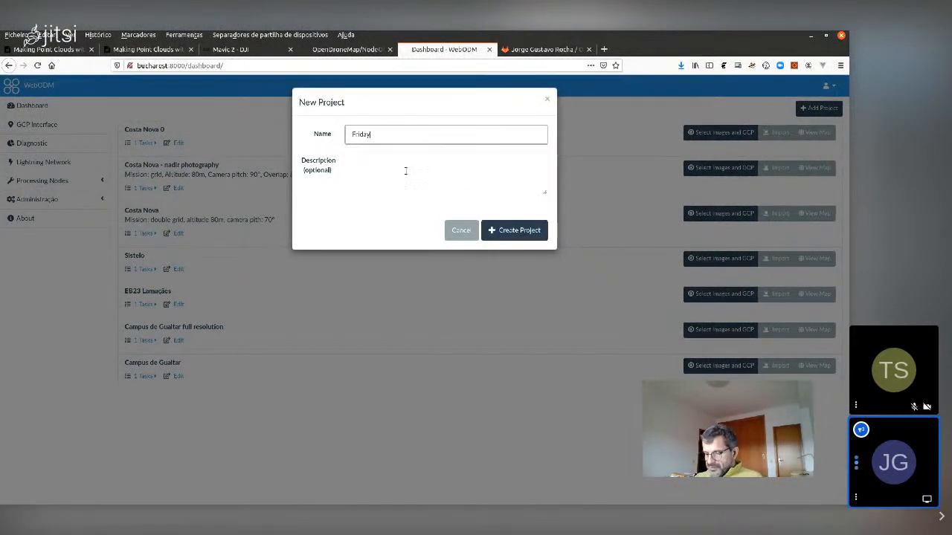
pyautogui.click(500, 230)
# Enter the project description "Altitude: 80m, nadir, etc..." and create the project.
pyautogui.click(467, 172)
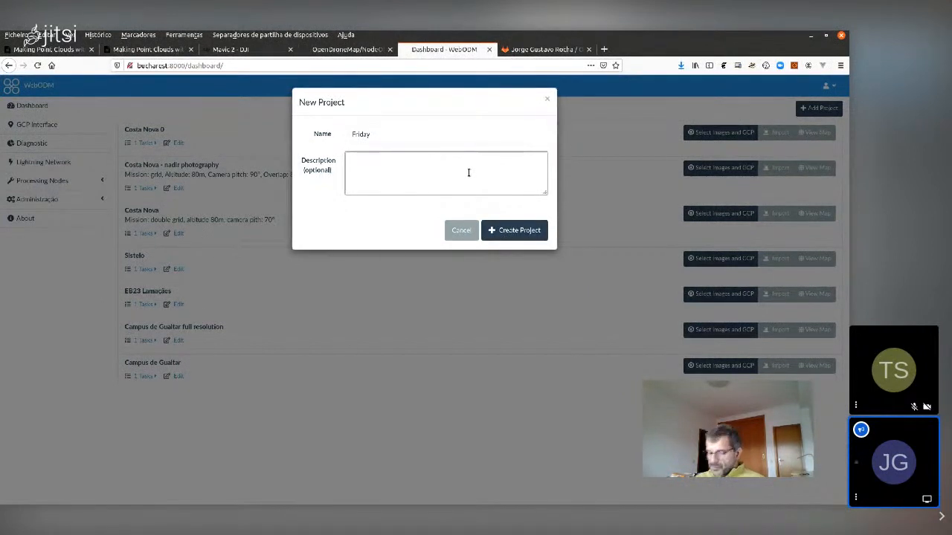
pyautogui.write('Altu')
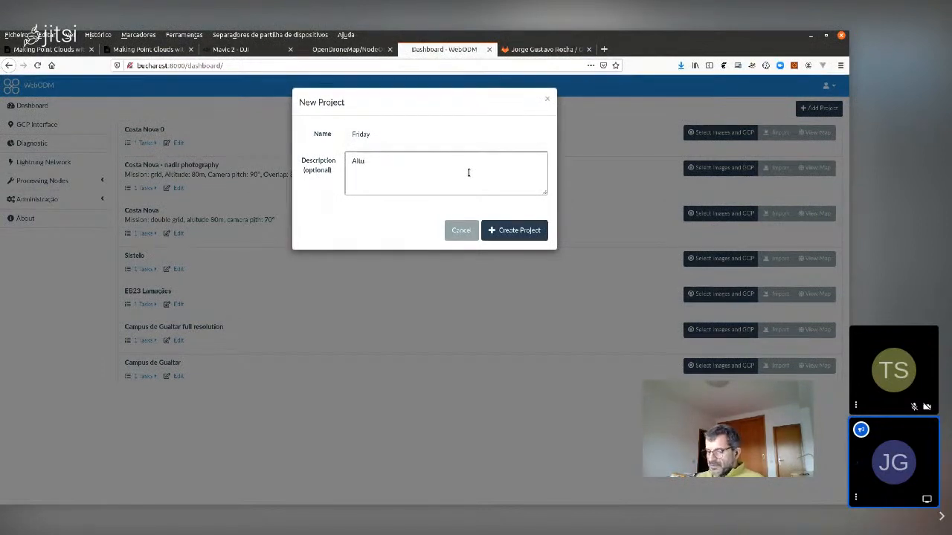
pyautogui.press('BackSpace')
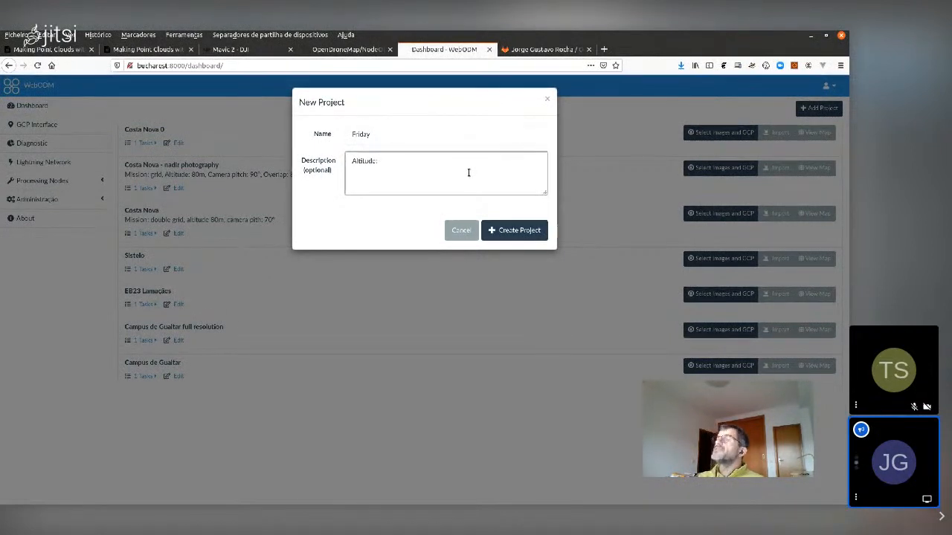
pyautogui.write('m, ')
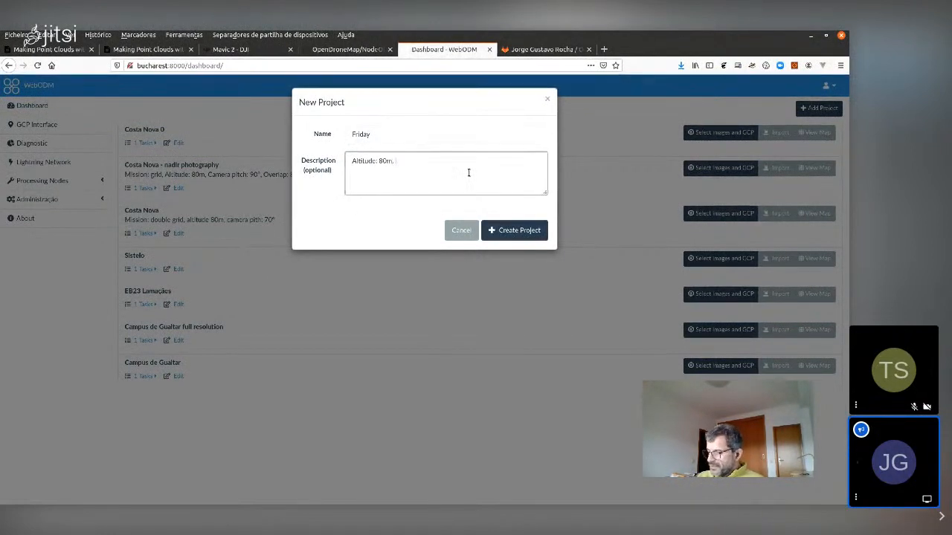
pyautogui.write('nad')
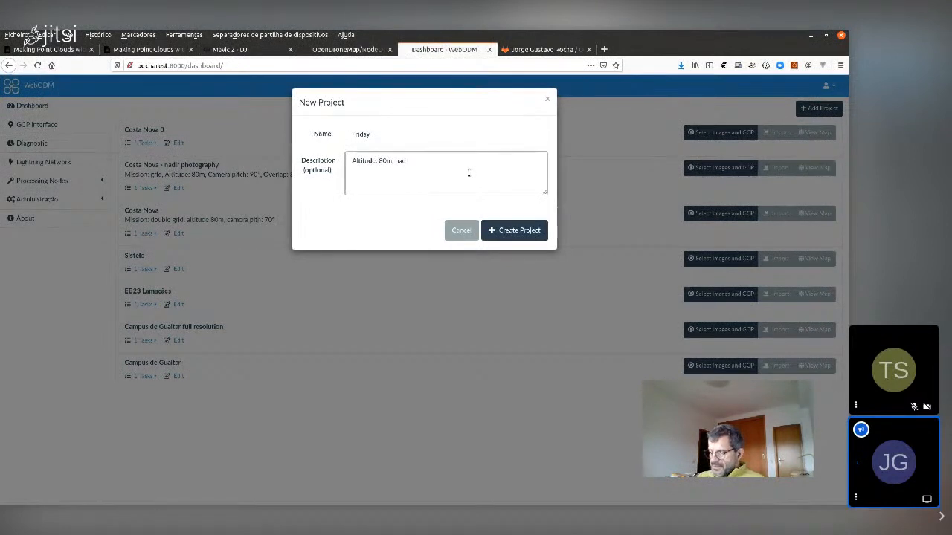
pyautogui.write('ir, ')
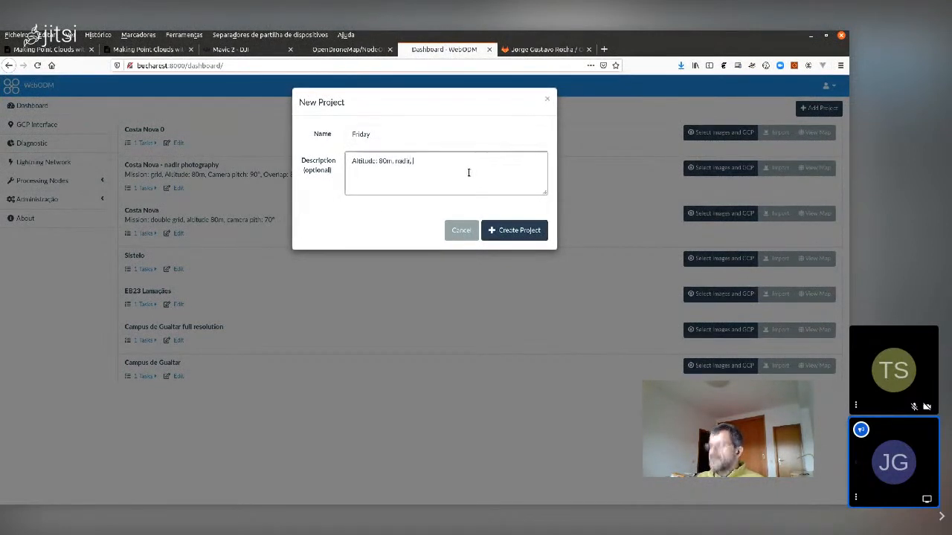
pyautogui.write('elc...')
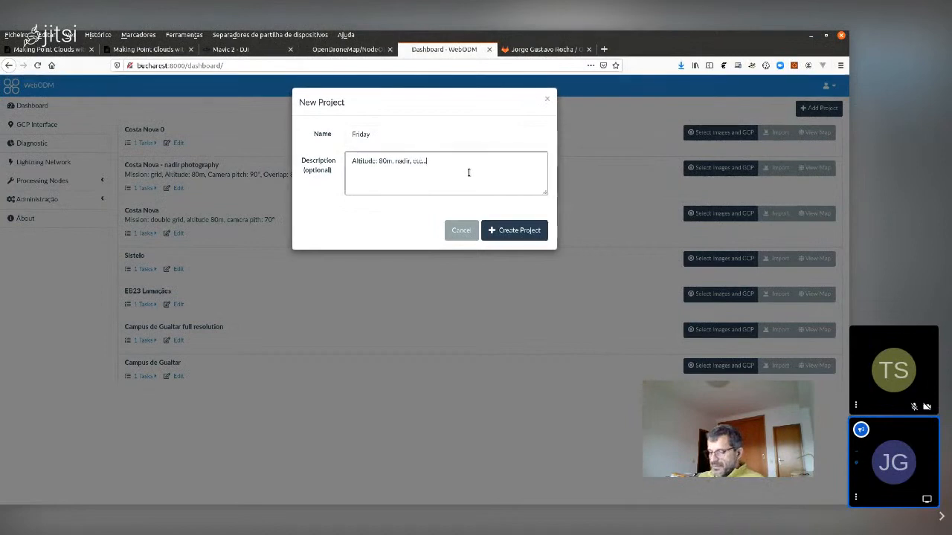
pyautogui.click(494, 237)
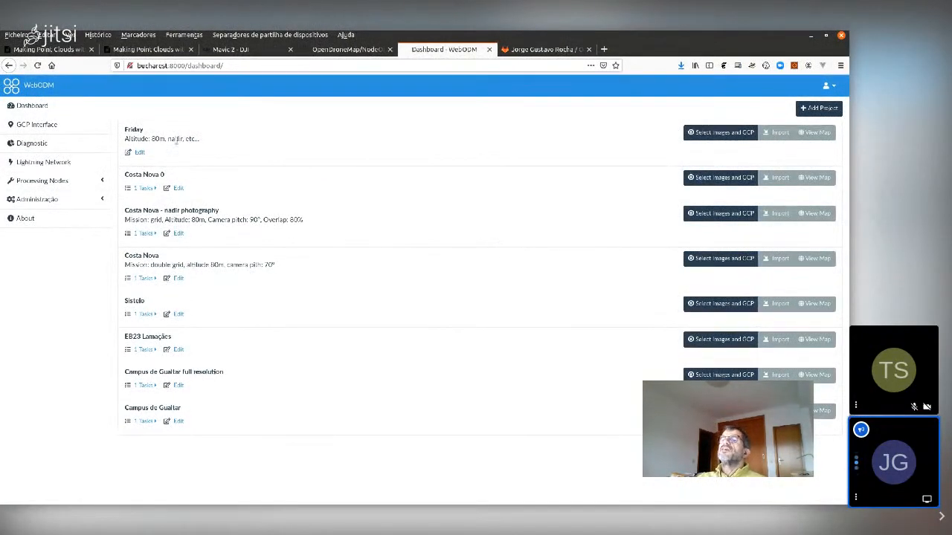
# Load all the drone images from the costa_nova_0 folder into the Friday project.
pyautogui.click(713, 133)
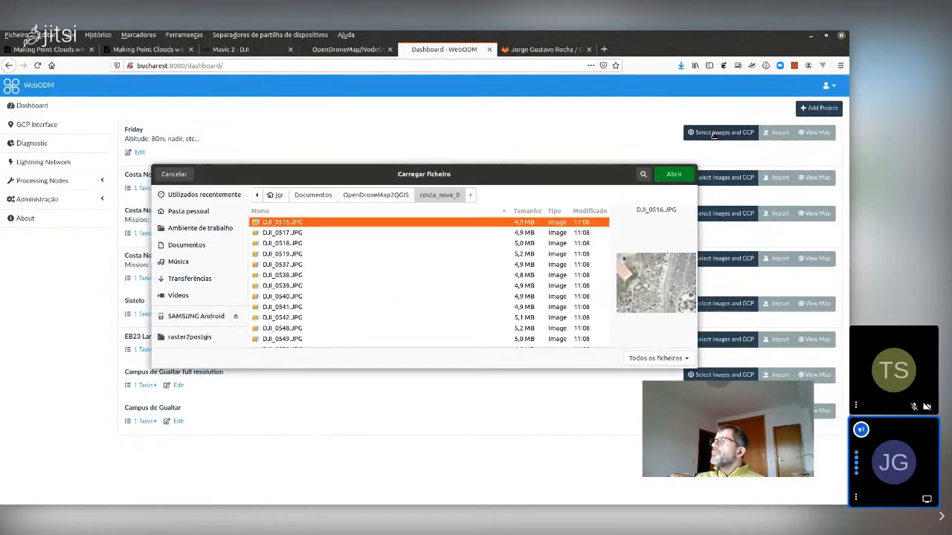
pyautogui.click(376, 197)
pyautogui.click(434, 195)
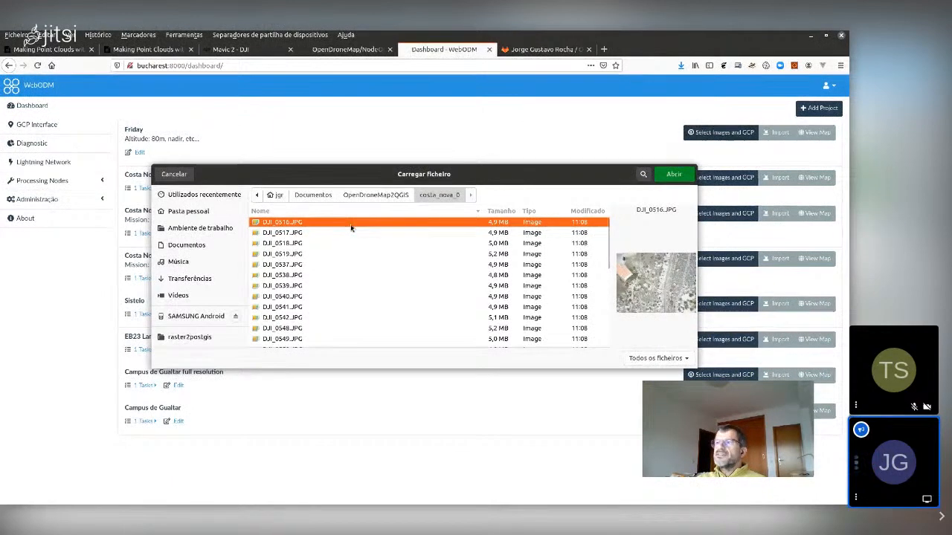
pyautogui.hotkey('ctrl', 'a')
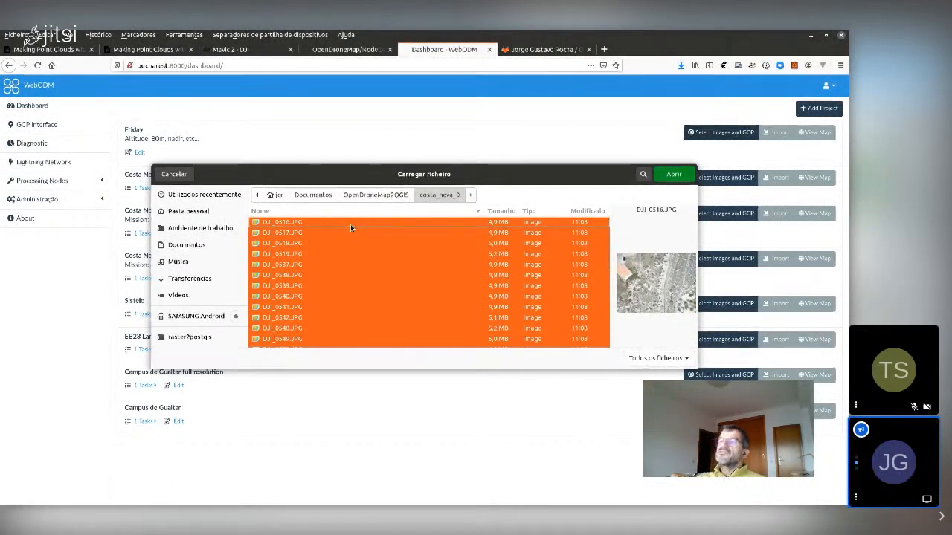
pyautogui.click(689, 178)
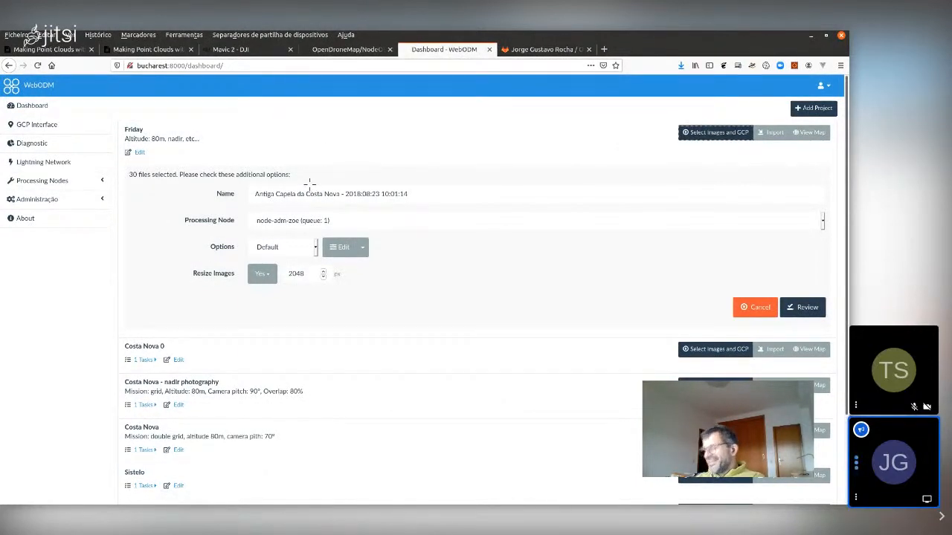
# Circle the suggested task name with the screen annotation pen and clear the drawing.
pyautogui.moveTo(309, 181)
pyautogui.mouseDown()
pyautogui.moveTo(275, 179)
pyautogui.moveTo(268, 205)
pyautogui.moveTo(435, 209)
pyautogui.mouseUp()
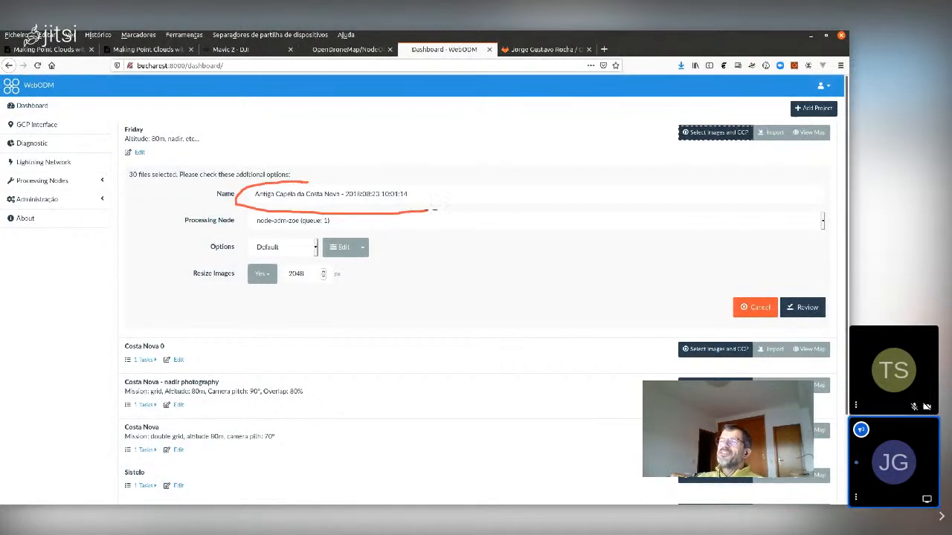
pyautogui.moveTo(422, 174); pyautogui.dragTo(296, 177)
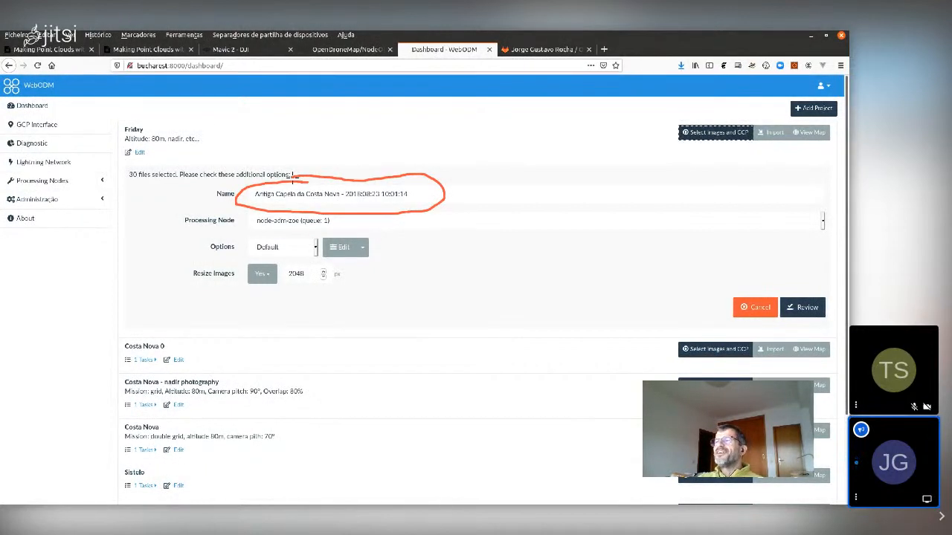
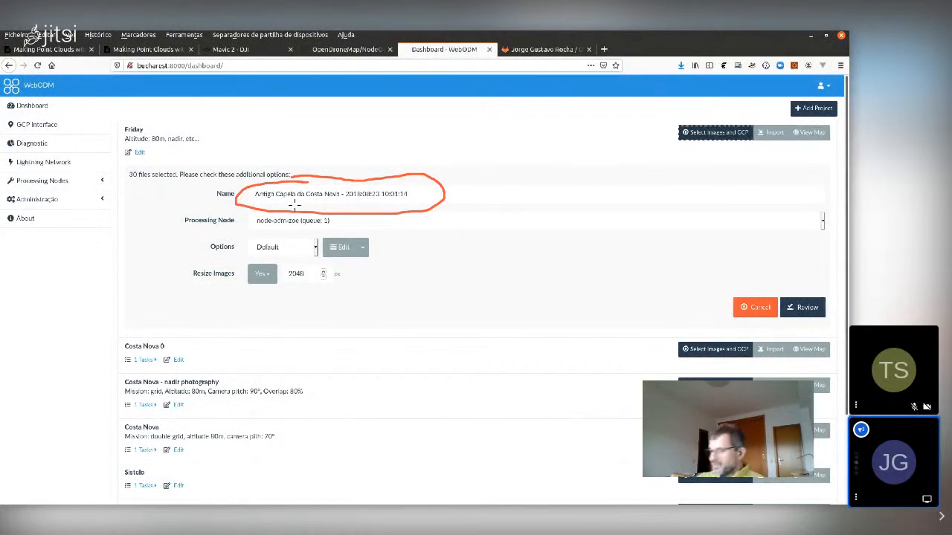
pyautogui.hotkey('shift', 'F9')
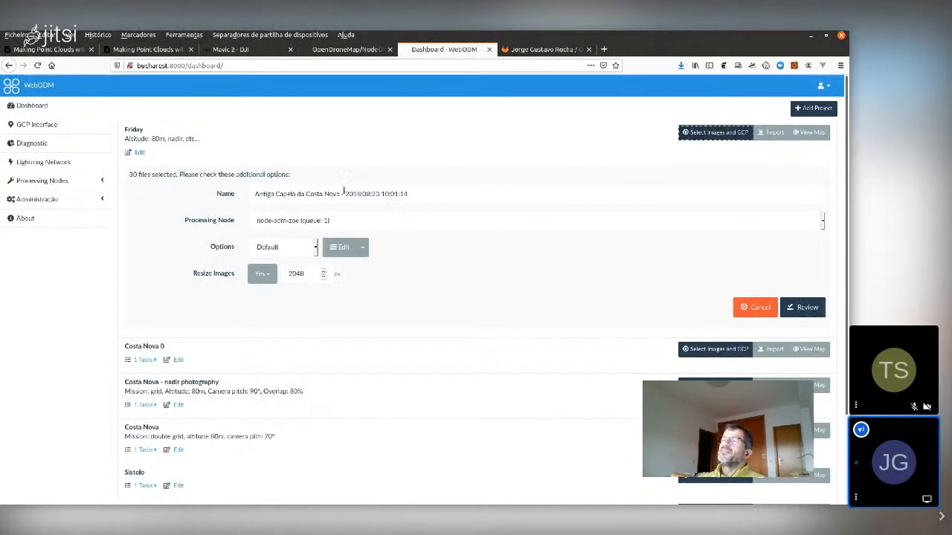
# Remove the date and time from the task name, leaving "Antiga Capela da Costa Nova".
pyautogui.moveTo(340, 193); pyautogui.dragTo(415, 198)
pyautogui.press('BackSpace')
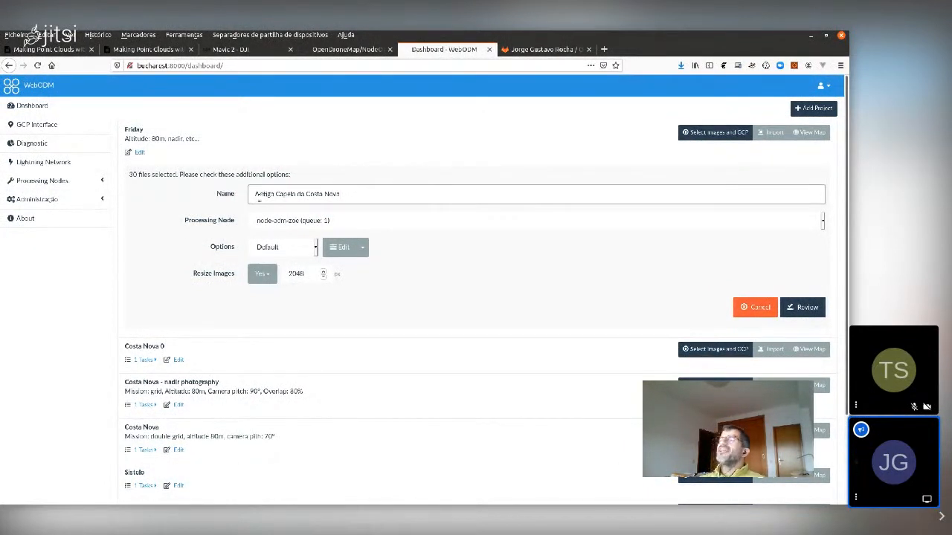
pyautogui.doubleClick(268, 194)
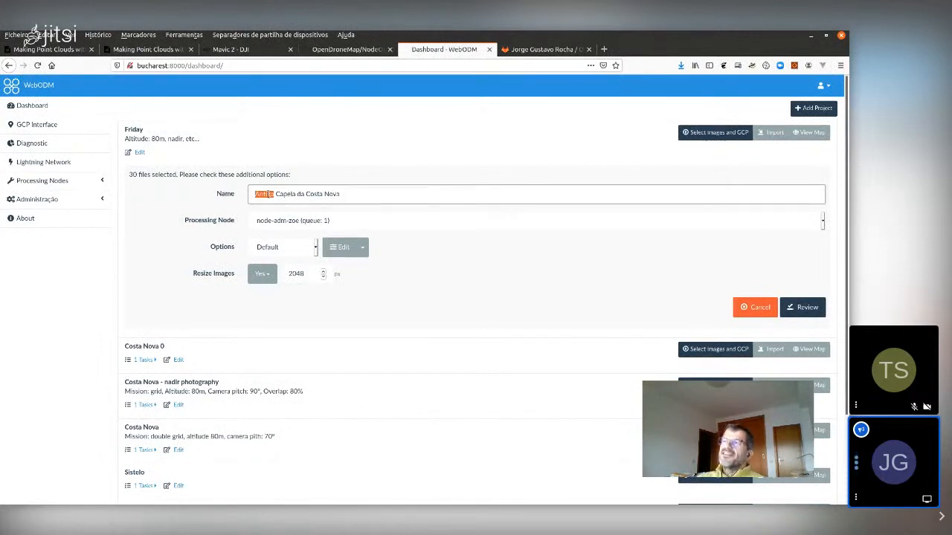
pyautogui.click(277, 194)
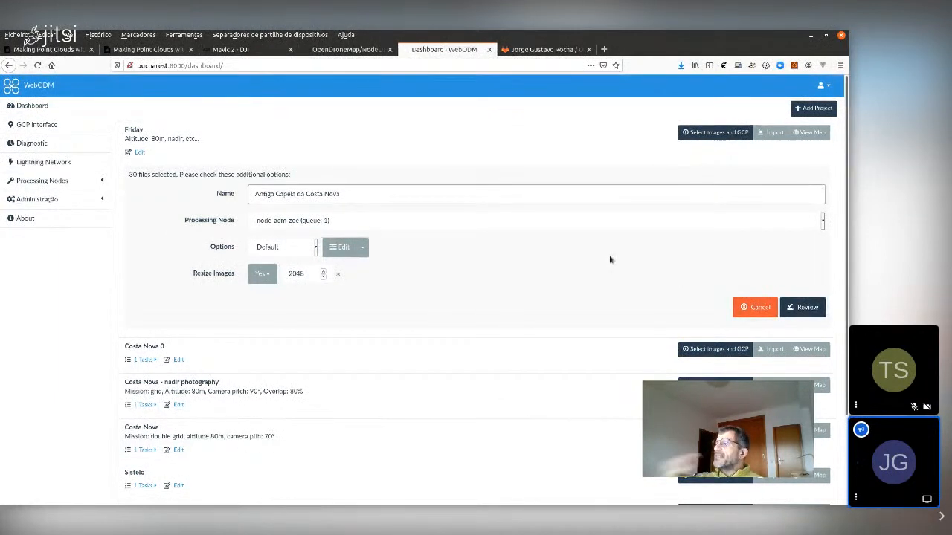
# Assign the task to the node-odm-1 processing node.
pyautogui.click(823, 223)
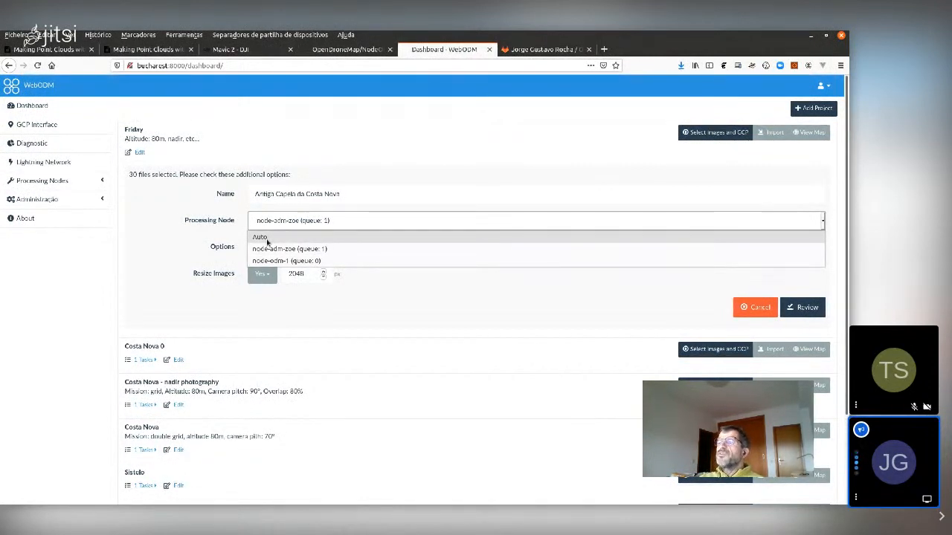
pyautogui.click(299, 261)
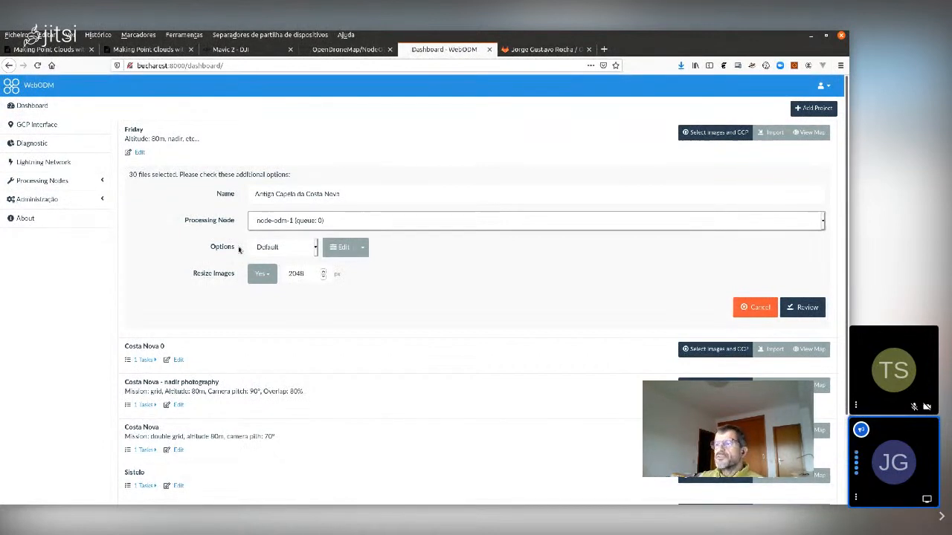
# Examine the full list of editable task options, including the point cloud and texturing parameters, and close it without saving.
pyautogui.click(363, 249)
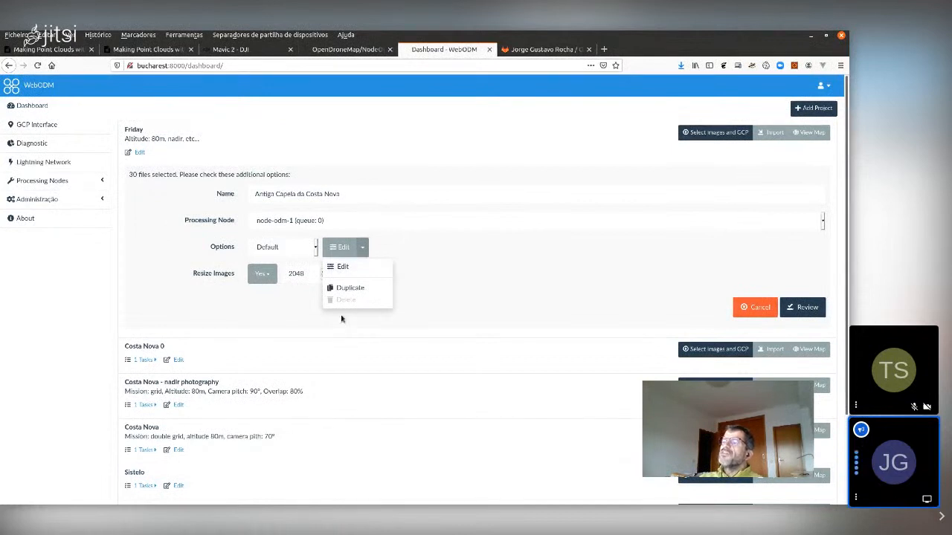
pyautogui.click(343, 267)
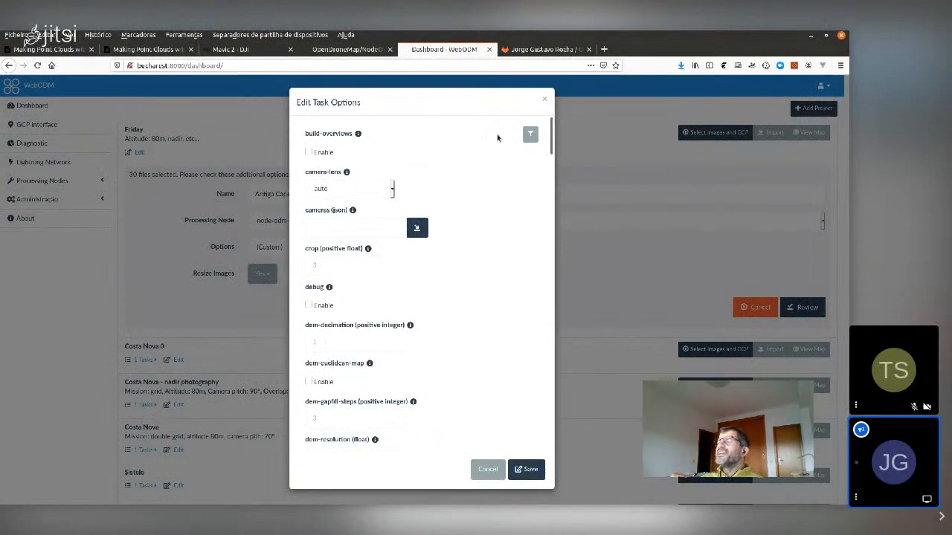
pyautogui.moveTo(549, 149); pyautogui.dragTo(510, 323)
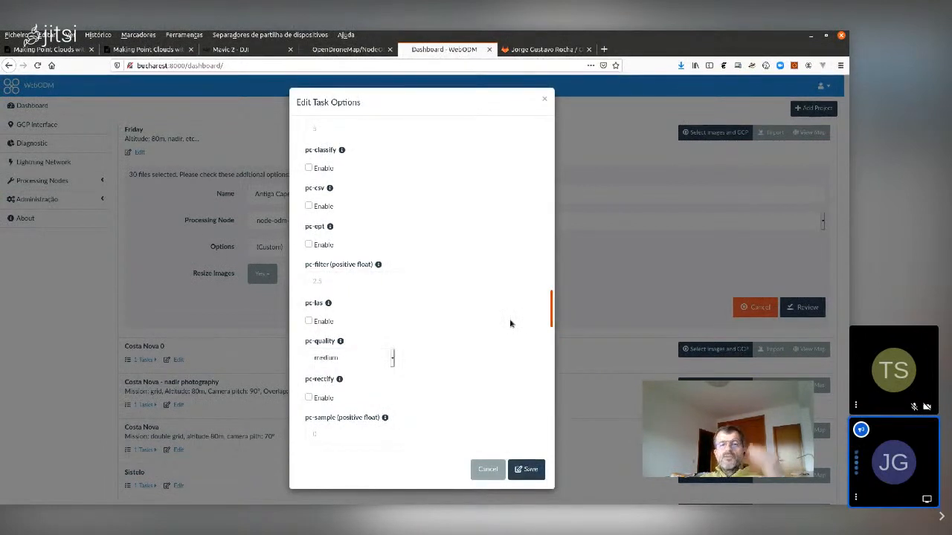
pyautogui.moveTo(511, 323); pyautogui.dragTo(509, 330)
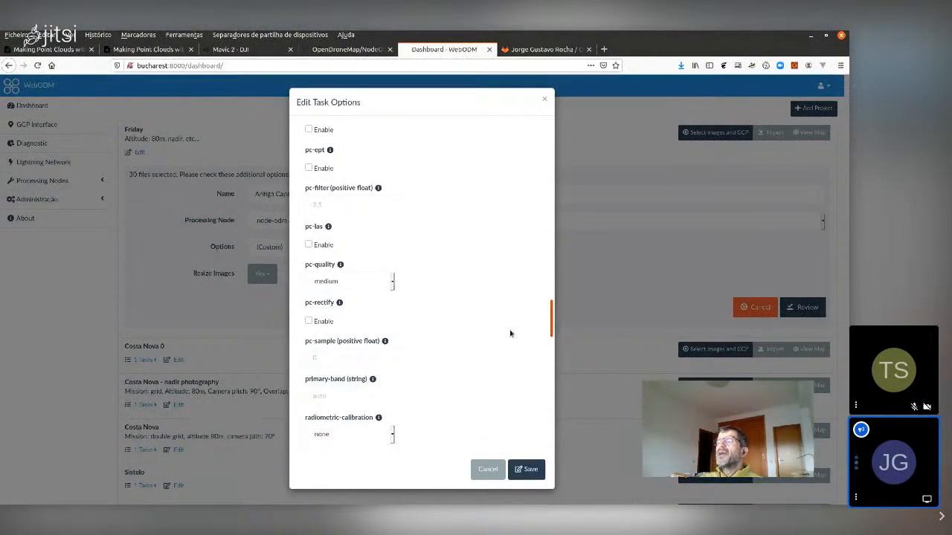
pyautogui.scroll(2, 510, 328)
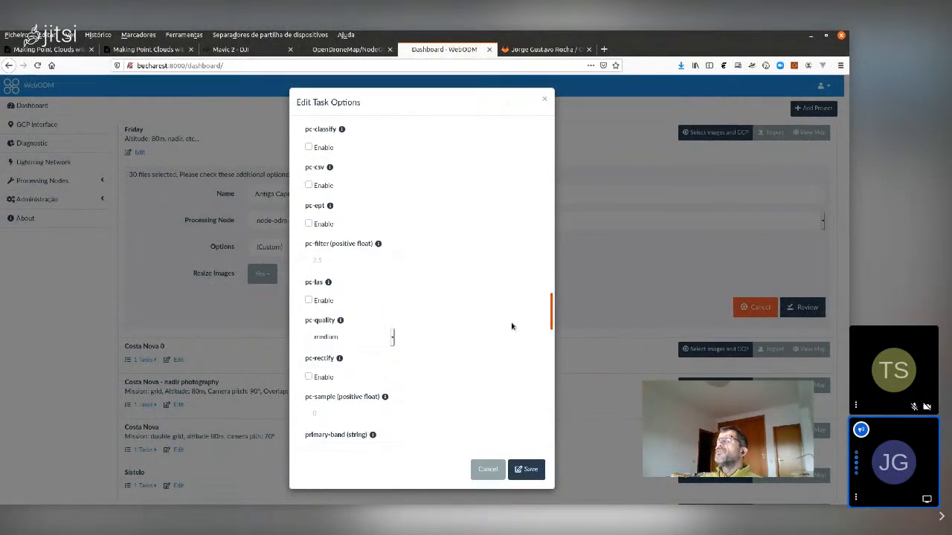
pyautogui.scroll(1, 512, 323)
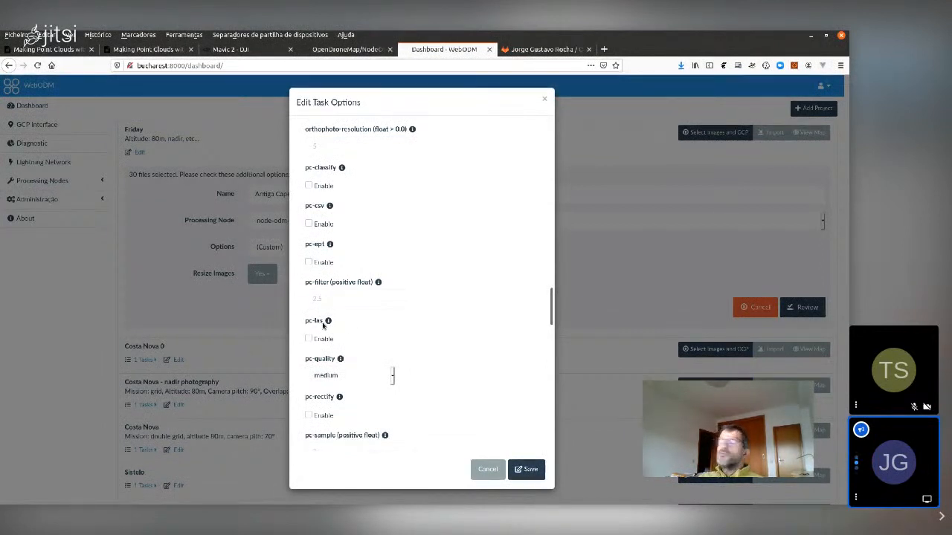
pyautogui.moveTo(327, 322)
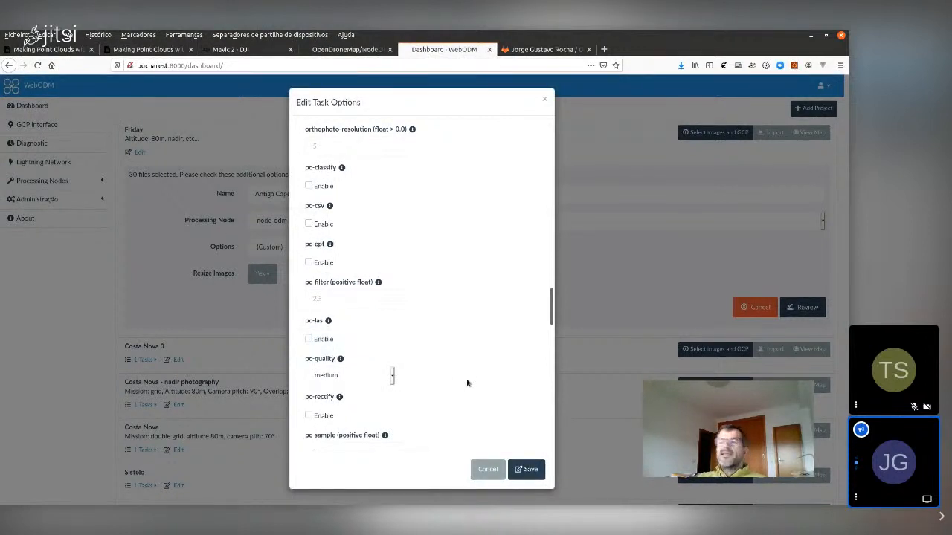
pyautogui.moveTo(551, 304); pyautogui.dragTo(532, 407)
pyautogui.scroll(-2, 531, 417)
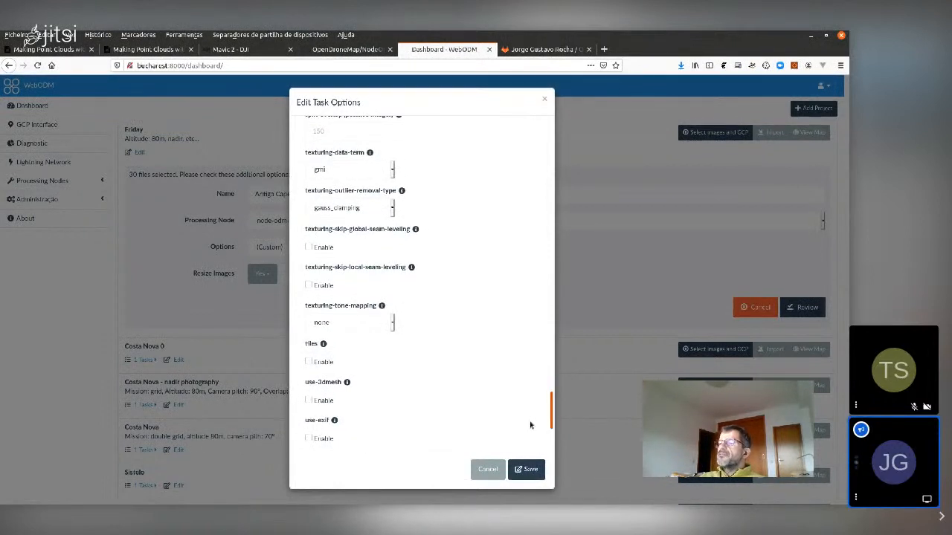
pyautogui.scroll(-2, 530, 425)
pyautogui.scroll(-3, 527, 434)
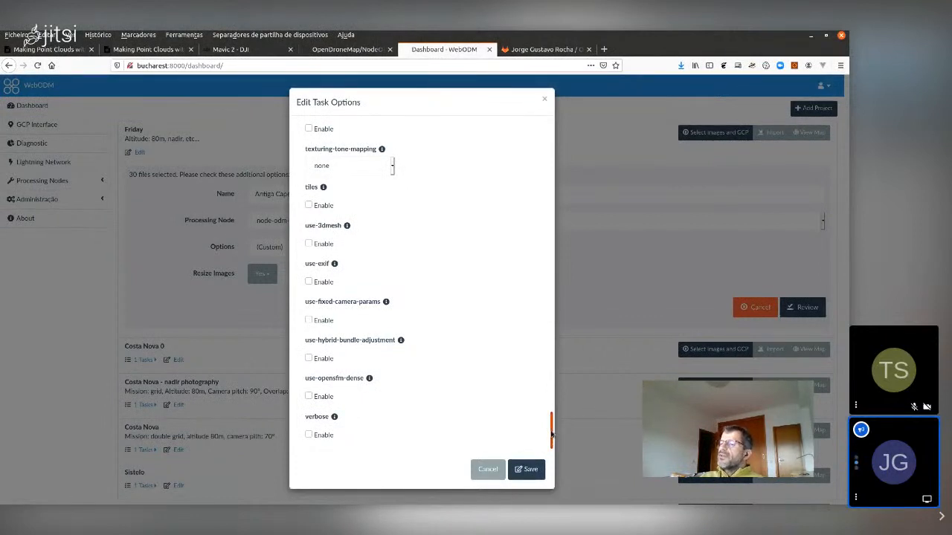
pyautogui.moveTo(551, 435); pyautogui.dragTo(544, 133)
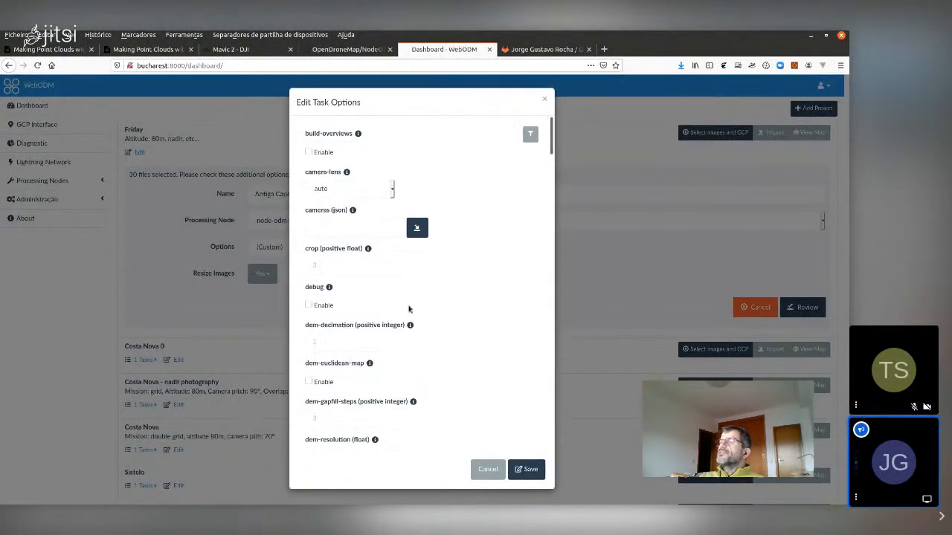
pyautogui.click(546, 100)
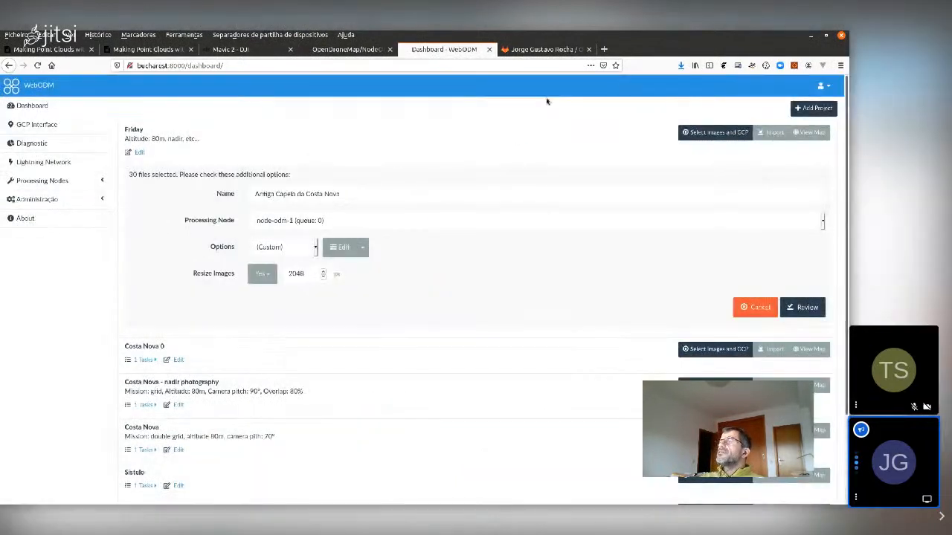
# Set the task options back to the Default preset, then review the task and start processing.
pyautogui.click(315, 246)
pyautogui.click(262, 275)
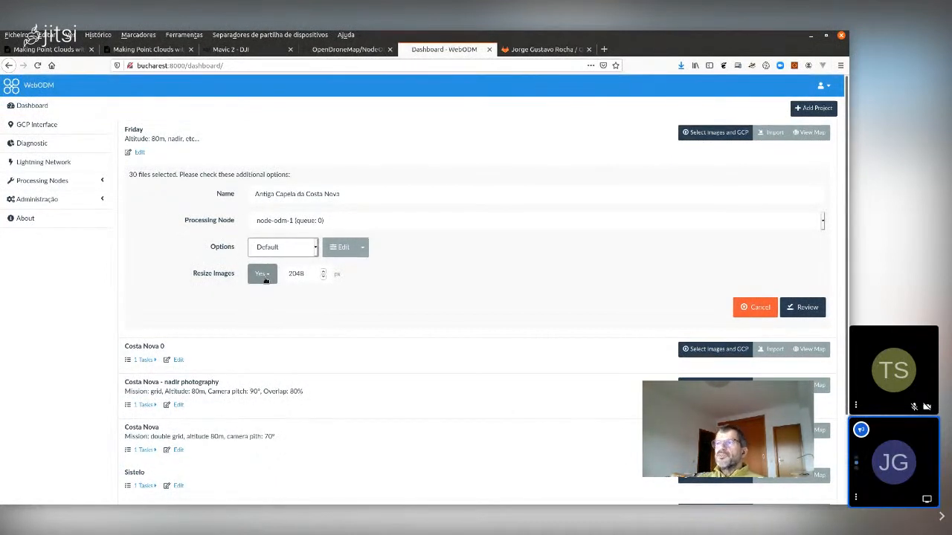
pyautogui.click(808, 307)
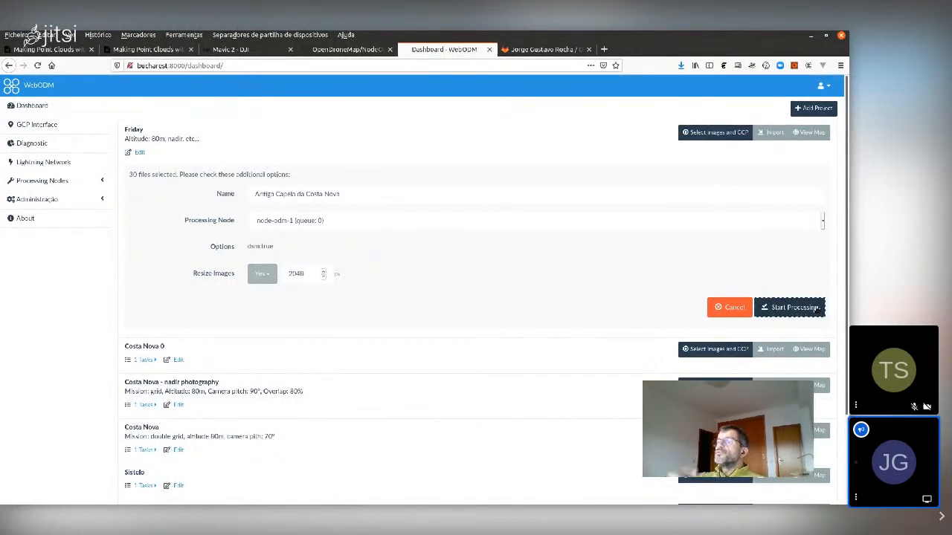
pyautogui.click(814, 307)
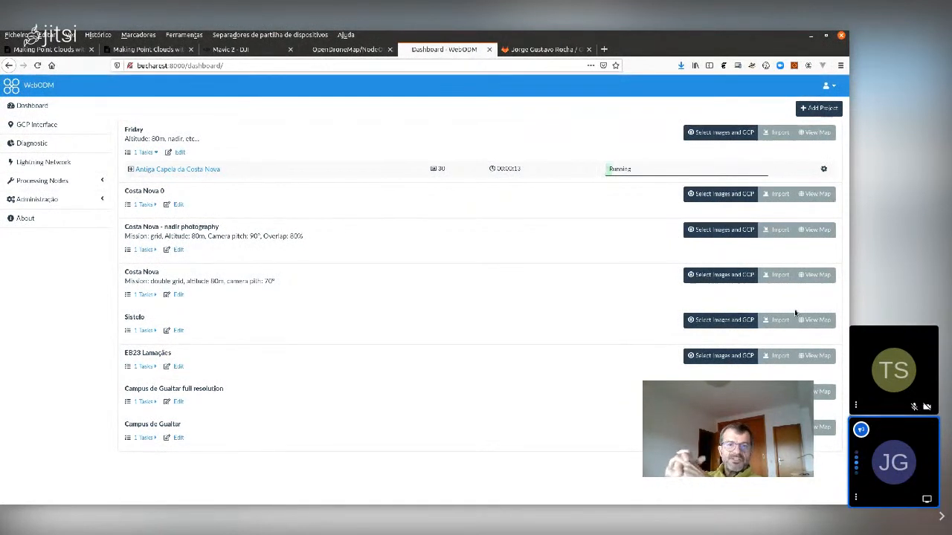
# Expand the Antiga Capela da Costa Nova task, turn on its task output and read through the processing log.
pyautogui.click(131, 169)
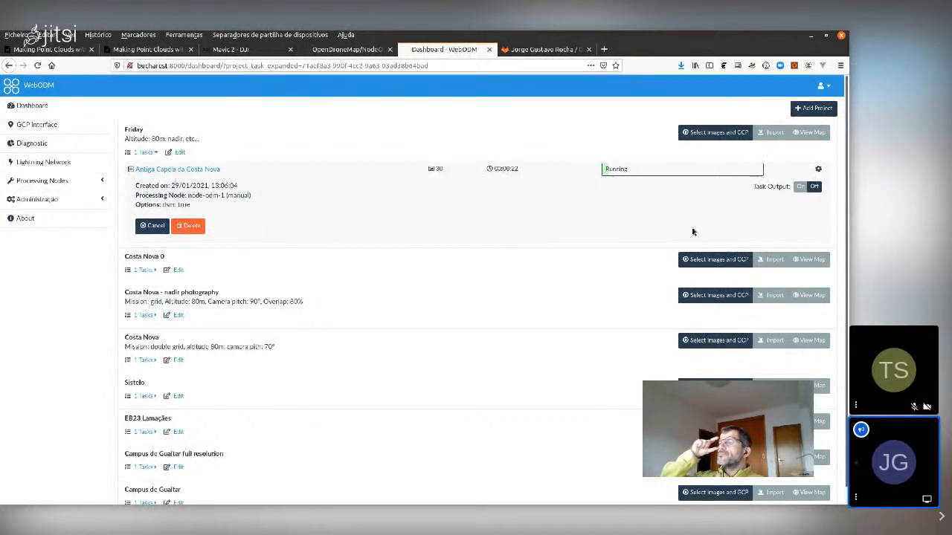
pyautogui.click(801, 188)
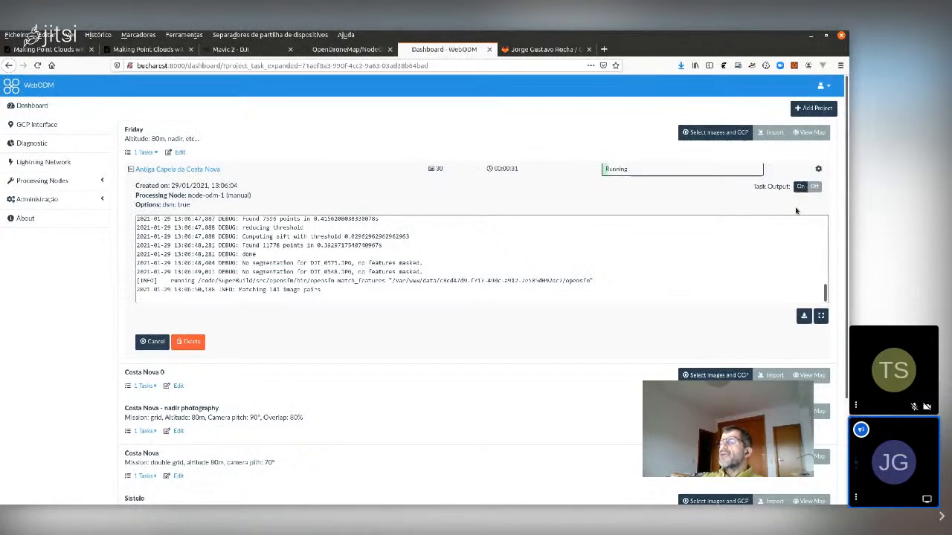
pyautogui.moveTo(828, 298); pyautogui.dragTo(828, 226)
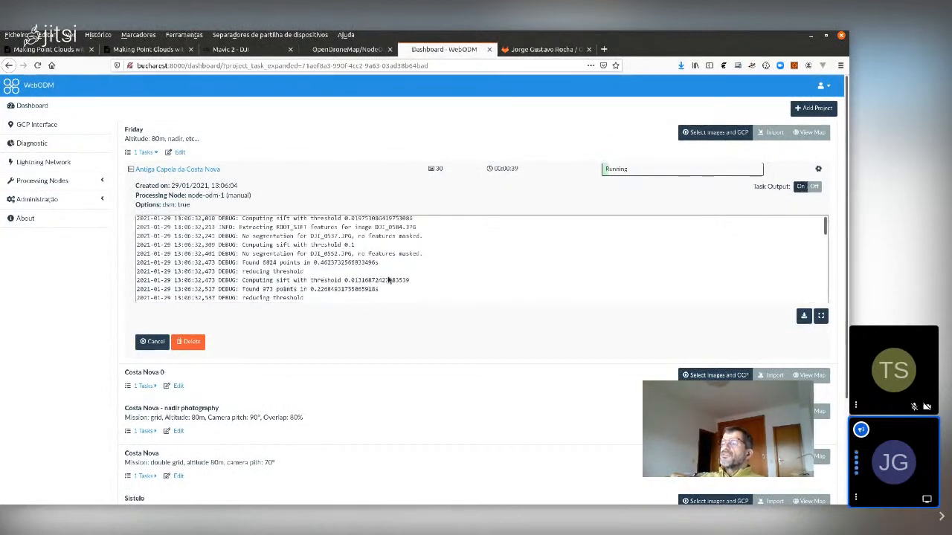
pyautogui.scroll(1, 387, 278)
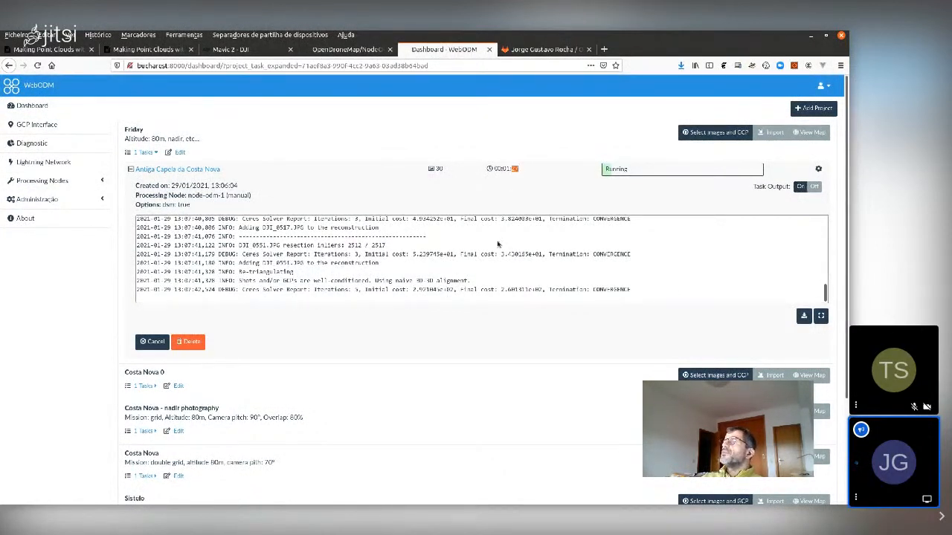
# Switch to the workshop notes and examine the Normal Pipeline diagram and stage descriptions under Pipeline overview.
pyautogui.click(163, 50)
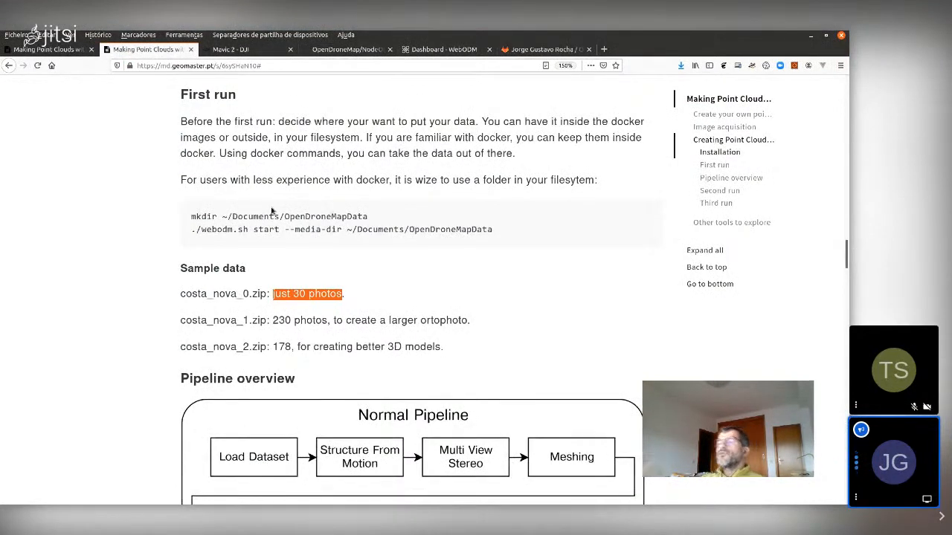
pyautogui.scroll(-5, 272, 211)
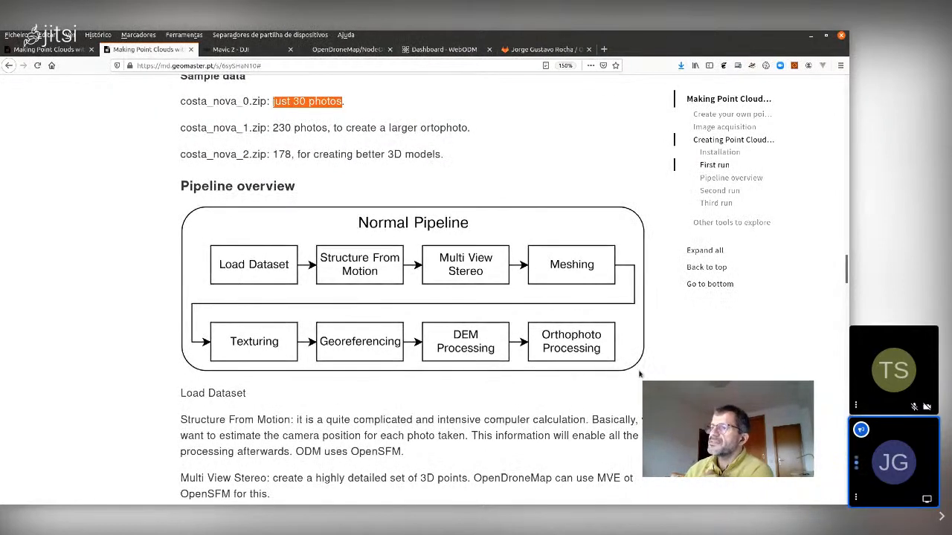
pyautogui.scroll(-1, 337, 277)
pyautogui.scroll(-3, 566, 186)
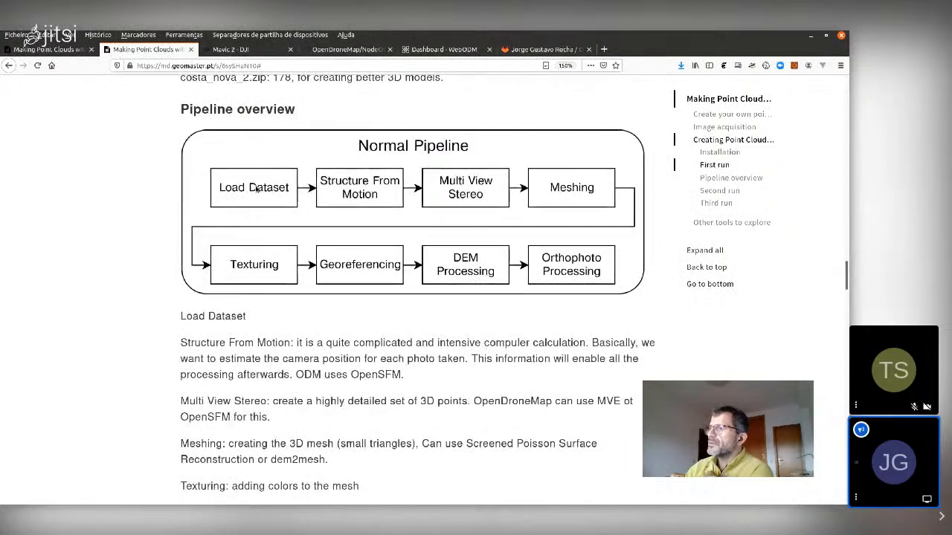
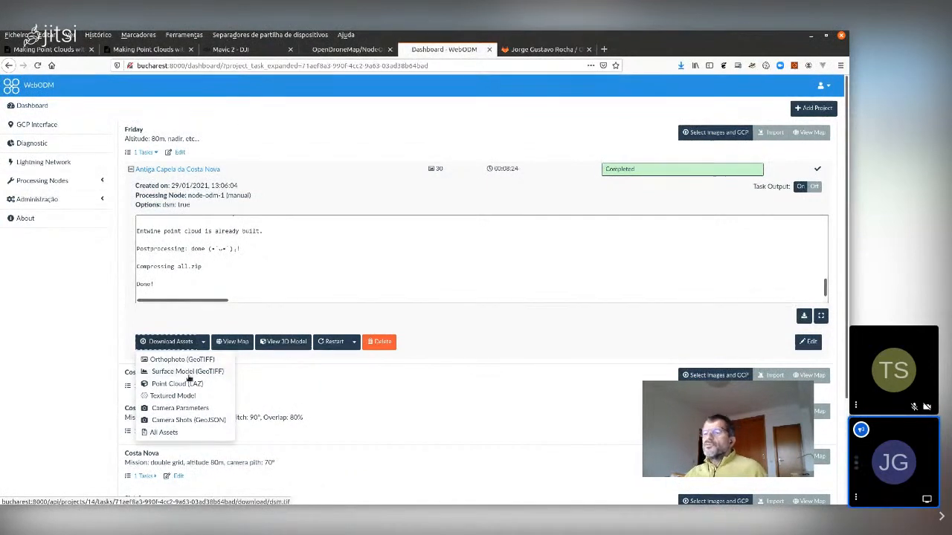
# Download all assets of the completed Antiga Capela da Costa Nova task and save them as all.zip.
pyautogui.click(178, 433)
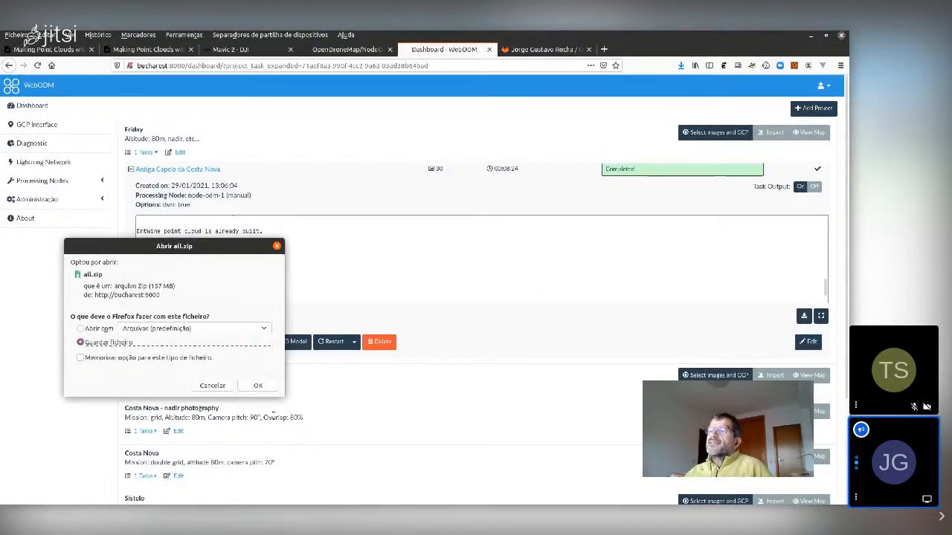
pyautogui.click(267, 387)
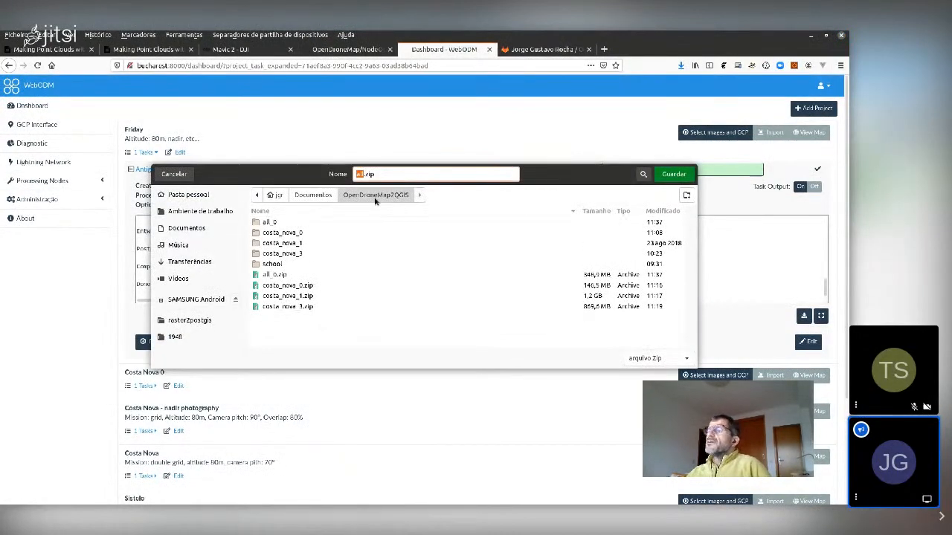
pyautogui.click(673, 178)
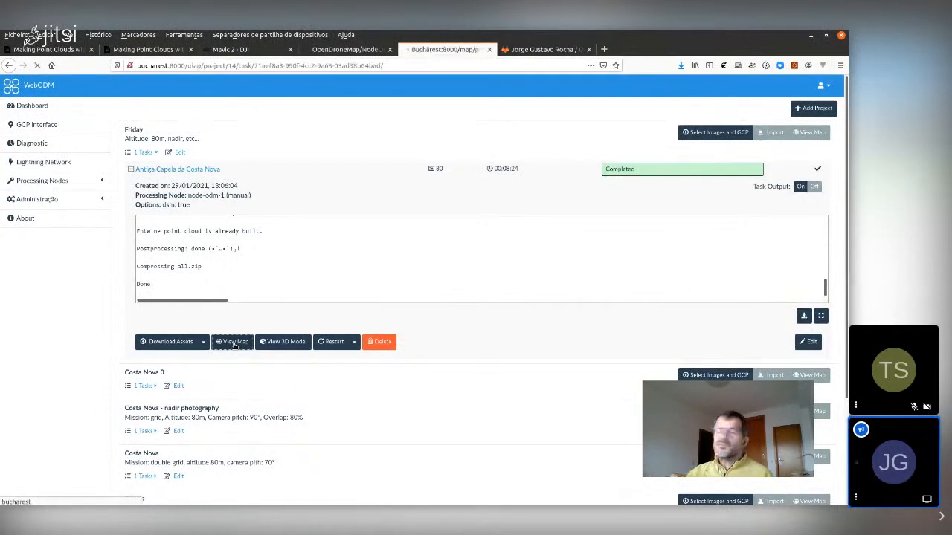
# Open the completed task's map and inspect the orthophoto around the octagonal chapel roof and the neighbouring street against the satellite basemap.
pyautogui.click(234, 343)
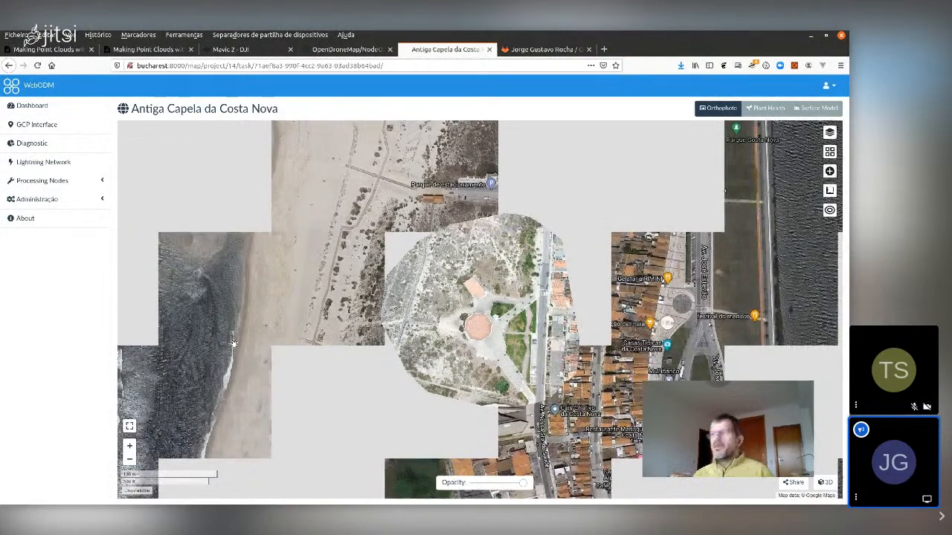
pyautogui.moveTo(462, 329); pyautogui.dragTo(342, 326)
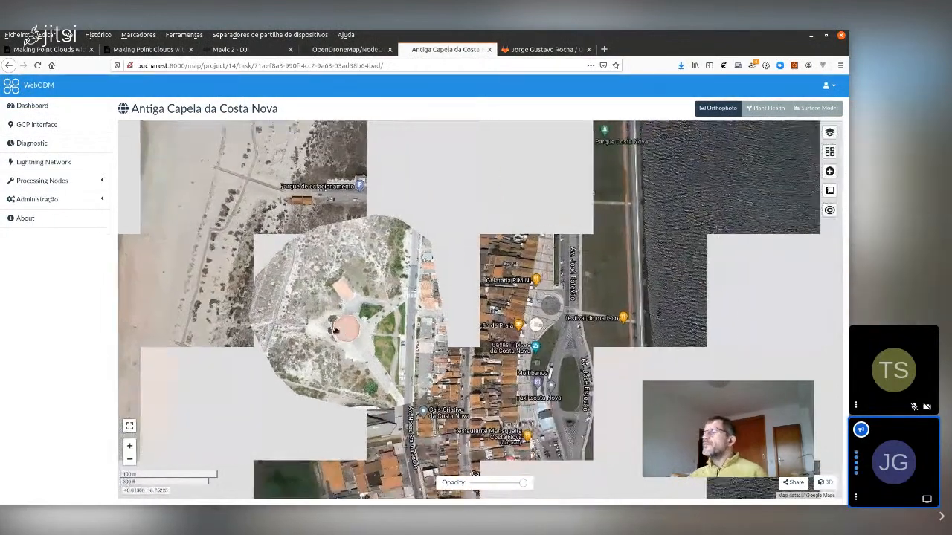
pyautogui.scroll(1, 342, 325)
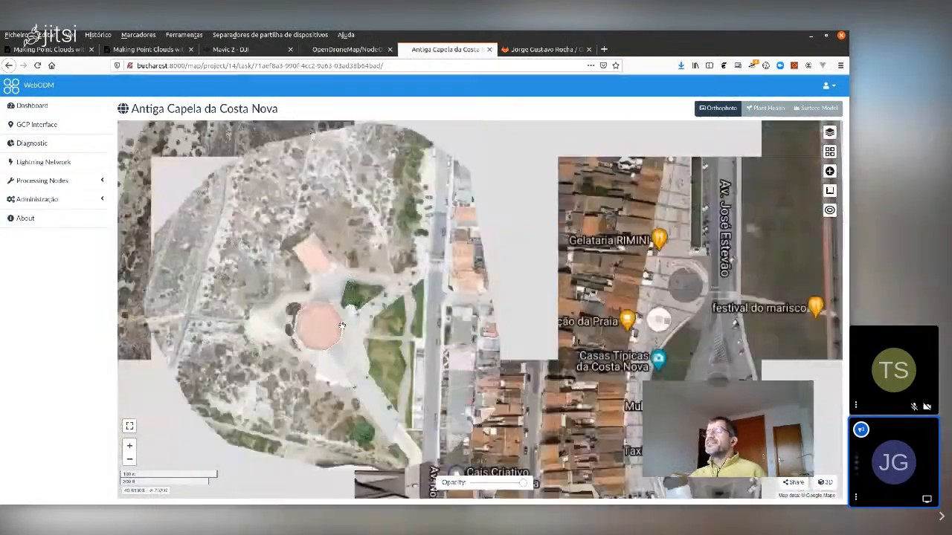
pyautogui.moveTo(338, 394); pyautogui.dragTo(352, 332)
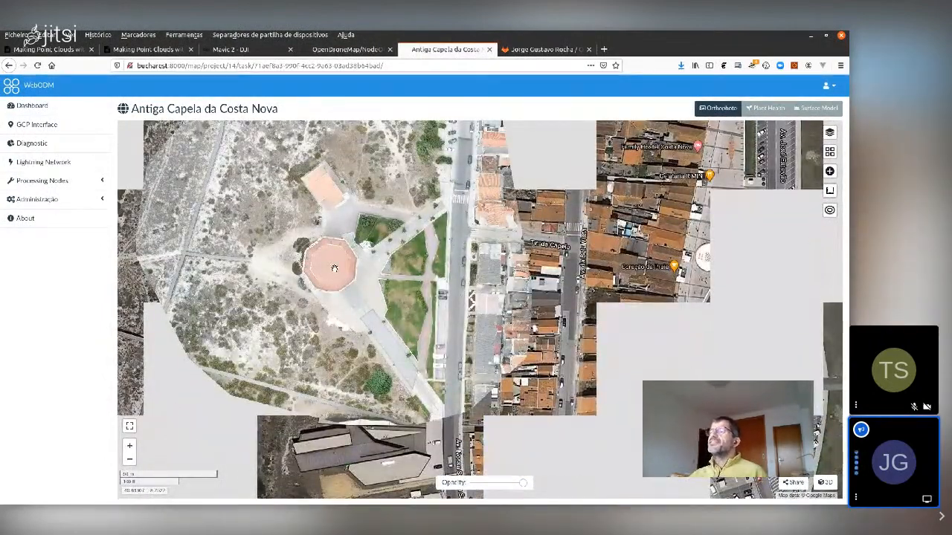
pyautogui.moveTo(344, 196); pyautogui.dragTo(357, 247)
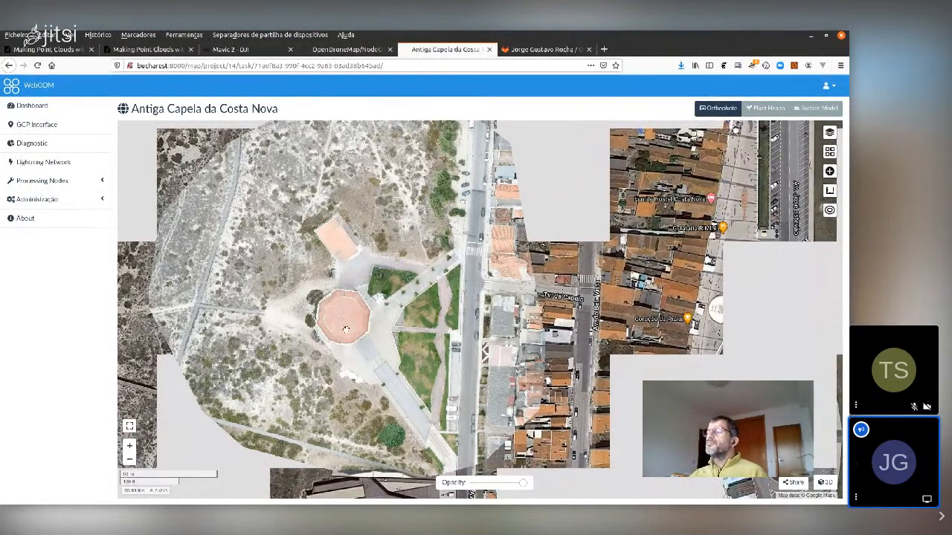
pyautogui.moveTo(346, 332); pyautogui.dragTo(322, 225)
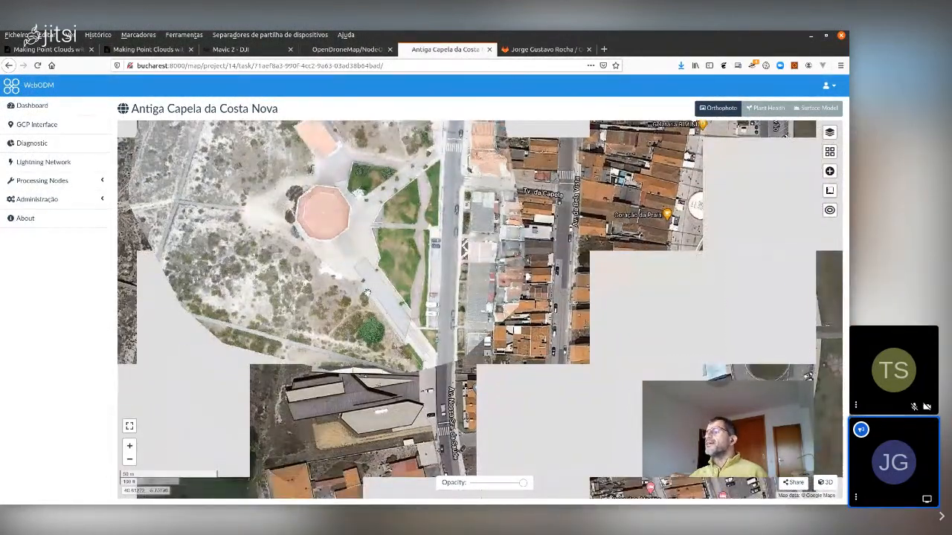
pyautogui.moveTo(394, 301); pyautogui.dragTo(385, 281)
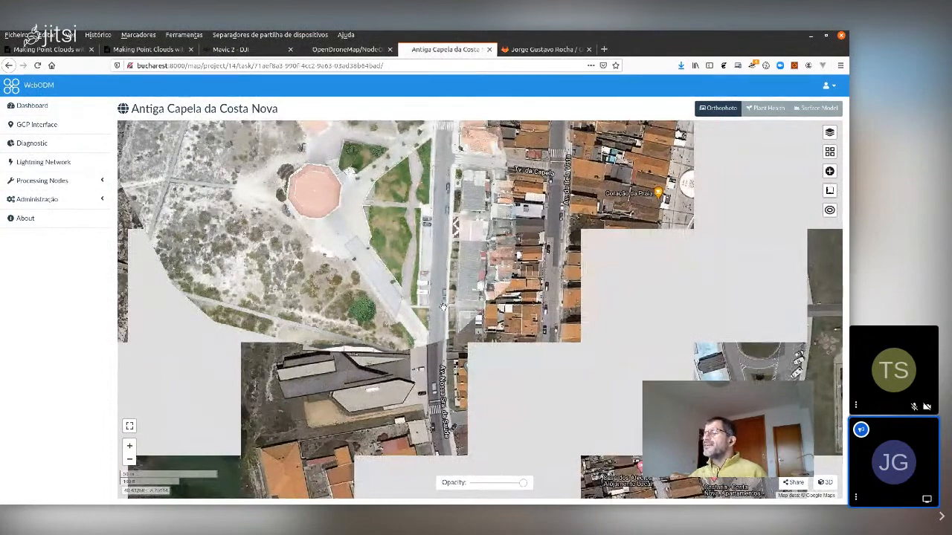
pyautogui.moveTo(444, 307); pyautogui.dragTo(446, 369)
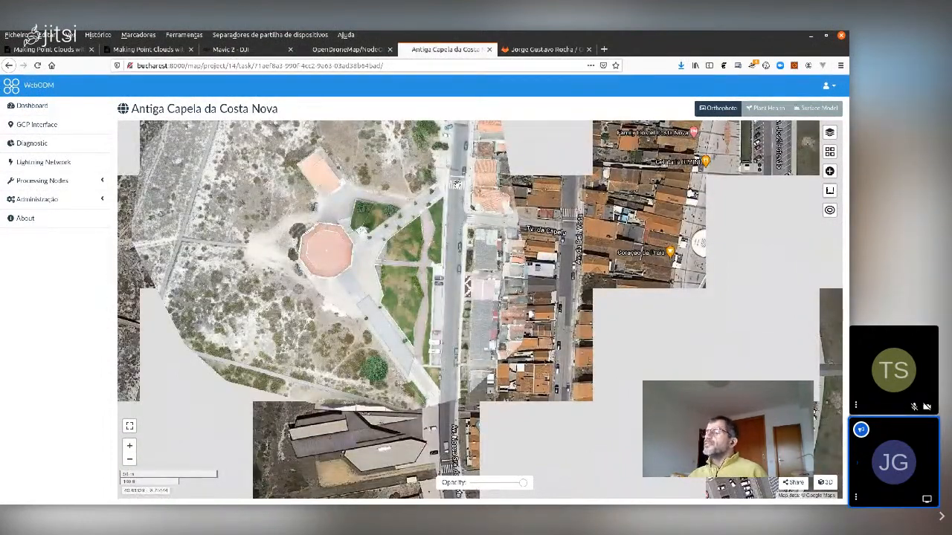
# Set the orthophoto's base map to Custom using the suggested a.tile.openstreetmap.org tile URL template.
pyautogui.moveTo(457, 184); pyautogui.dragTo(459, 292)
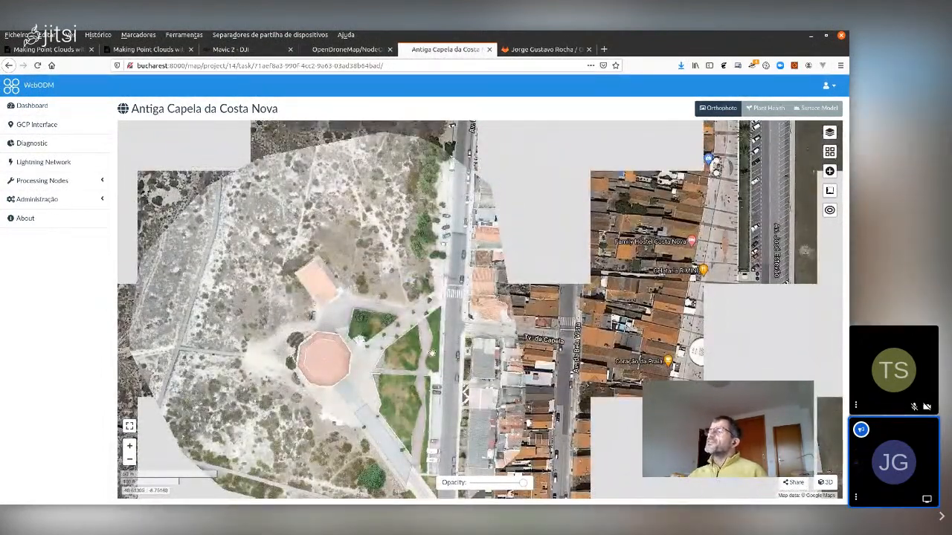
pyautogui.moveTo(432, 354); pyautogui.dragTo(481, 301)
pyautogui.moveTo(253, 337); pyautogui.dragTo(284, 381)
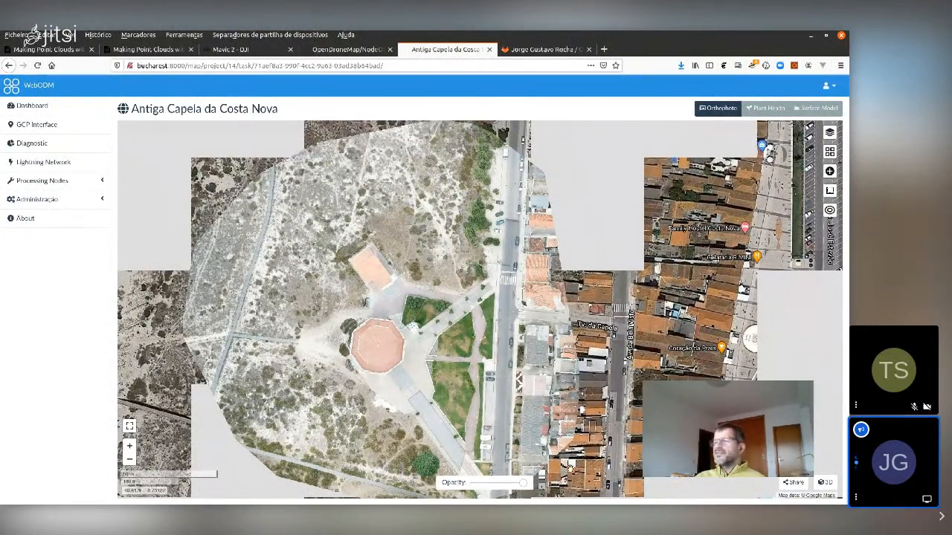
pyautogui.moveTo(523, 484)
pyautogui.mouseDown()
pyautogui.moveTo(487, 484)
pyautogui.moveTo(522, 483)
pyautogui.mouseUp()
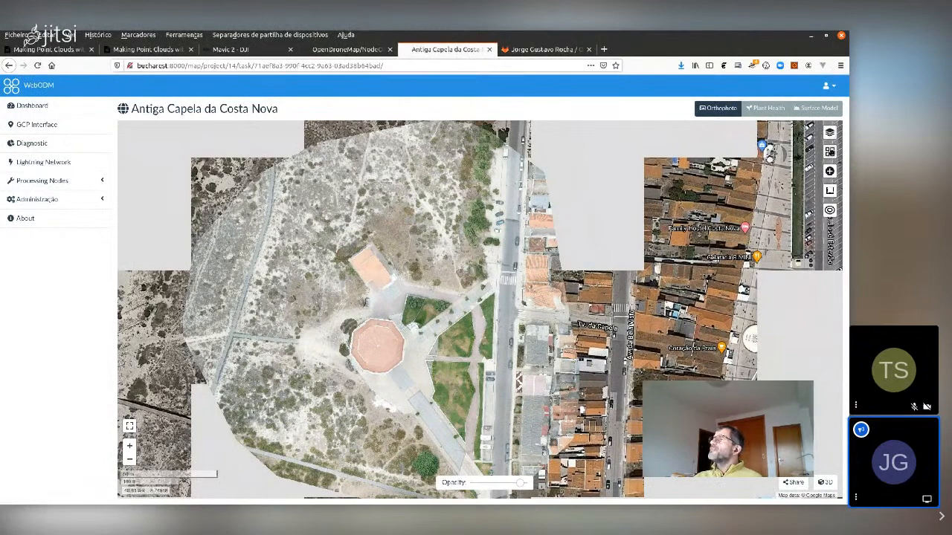
pyautogui.click(830, 132)
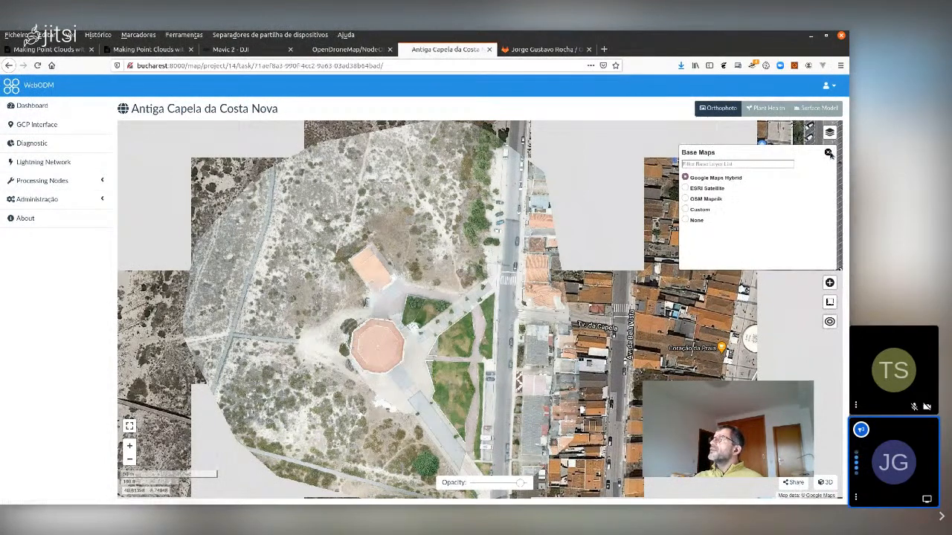
pyautogui.click(704, 210)
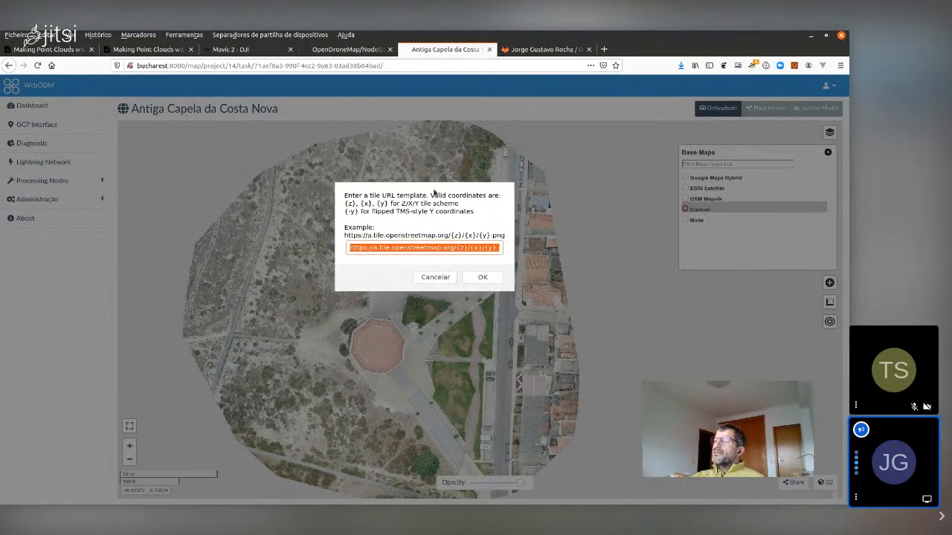
pyautogui.click(492, 280)
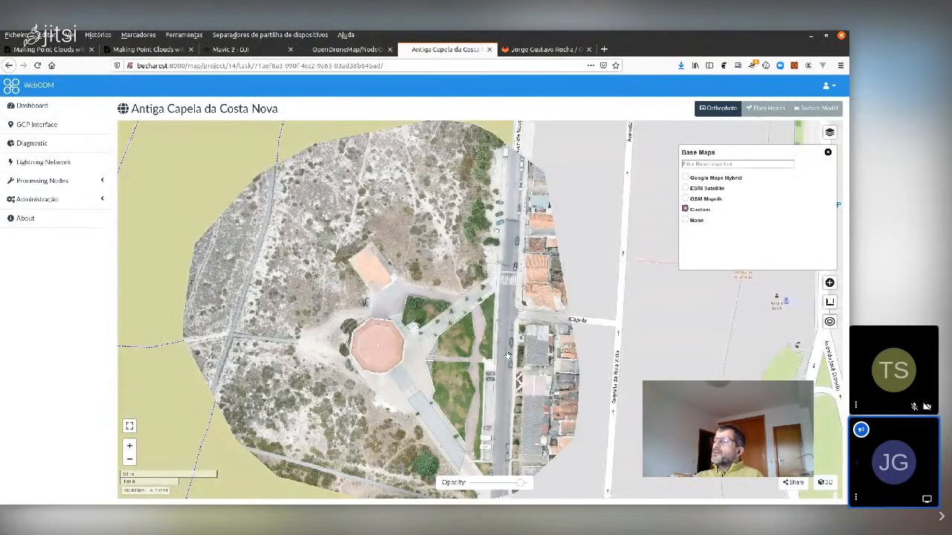
# Lower the orthophoto's opacity and compare the chapel, street and surroundings with the OpenStreetMap basemap underneath.
pyautogui.scroll(-2, 444, 271)
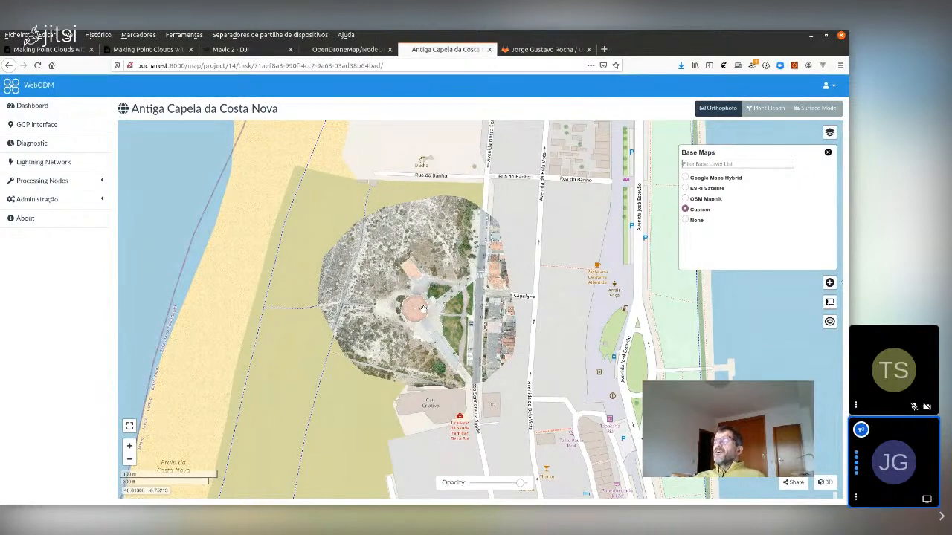
pyautogui.moveTo(424, 309); pyautogui.dragTo(361, 323)
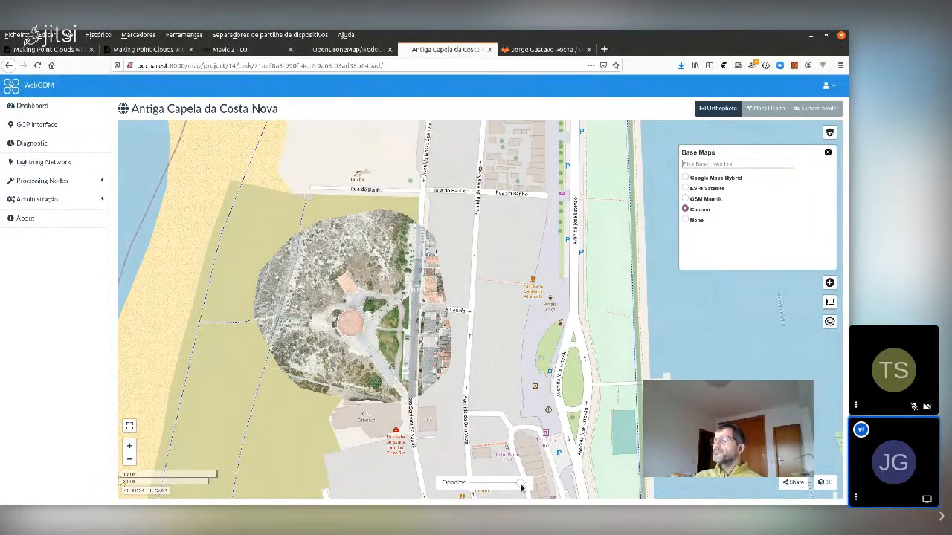
pyautogui.moveTo(522, 488)
pyautogui.mouseDown()
pyautogui.moveTo(486, 486)
pyautogui.moveTo(508, 483)
pyautogui.mouseUp()
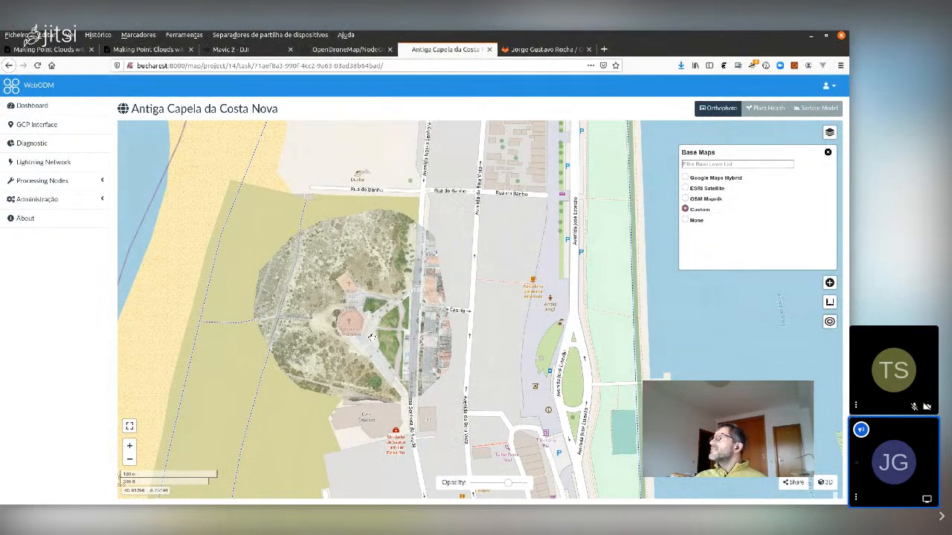
pyautogui.scroll(-1, 424, 357)
pyautogui.scroll(1, 424, 357)
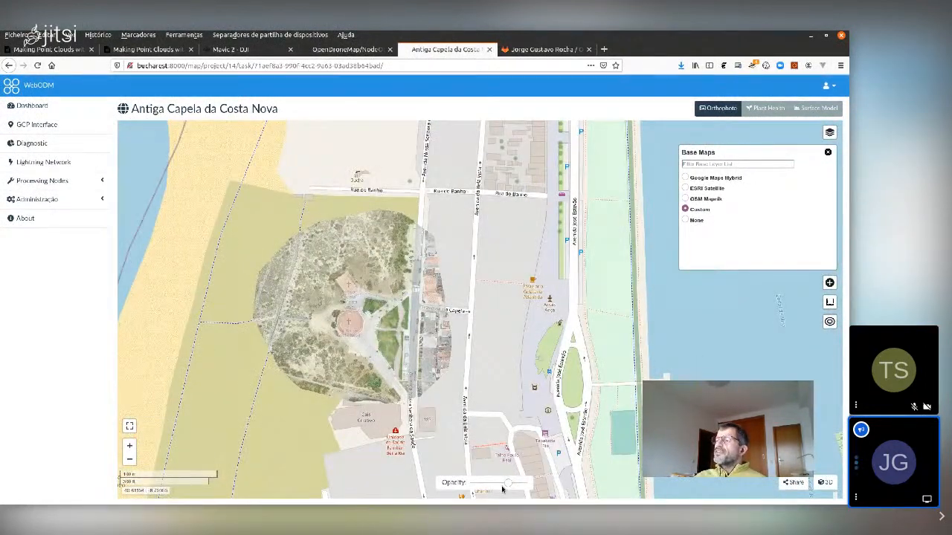
# Display the Plant Health layer with the base map set to None and inspect the vegetation around the chapel.
pyautogui.click(768, 109)
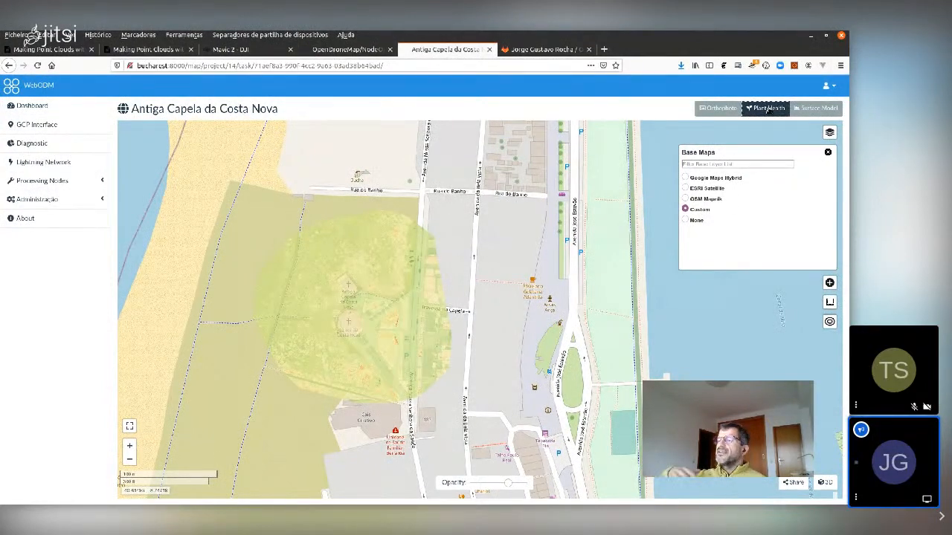
pyautogui.click(688, 221)
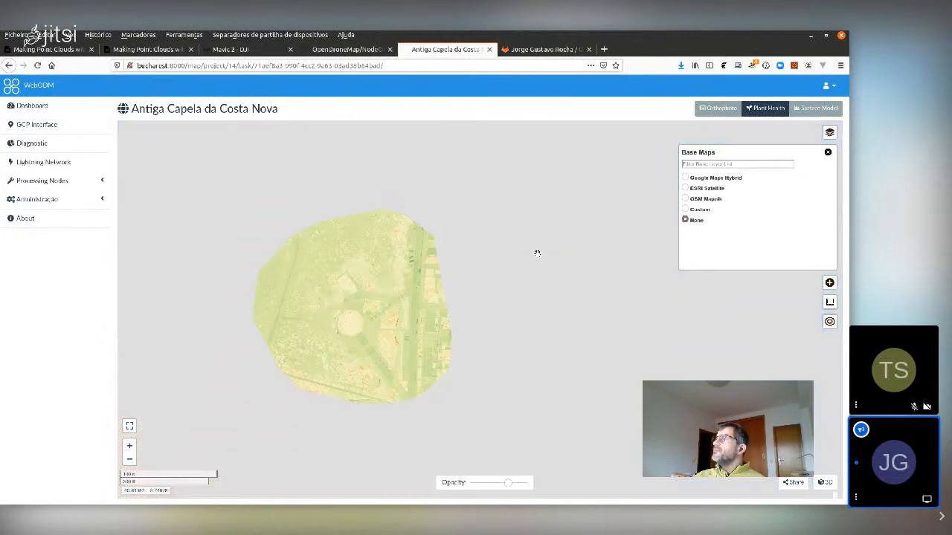
pyautogui.scroll(1, 331, 307)
pyautogui.moveTo(366, 334); pyautogui.dragTo(361, 264)
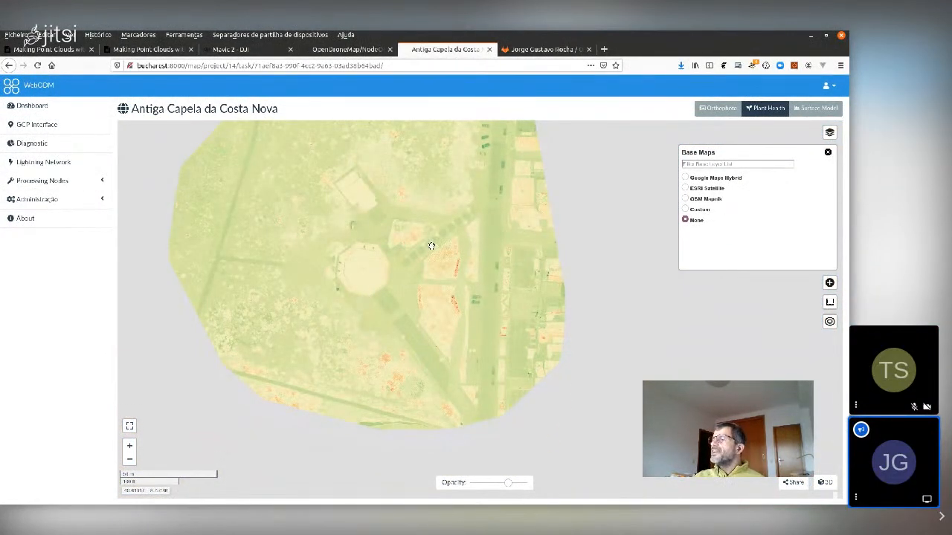
pyautogui.moveTo(437, 241); pyautogui.dragTo(432, 254)
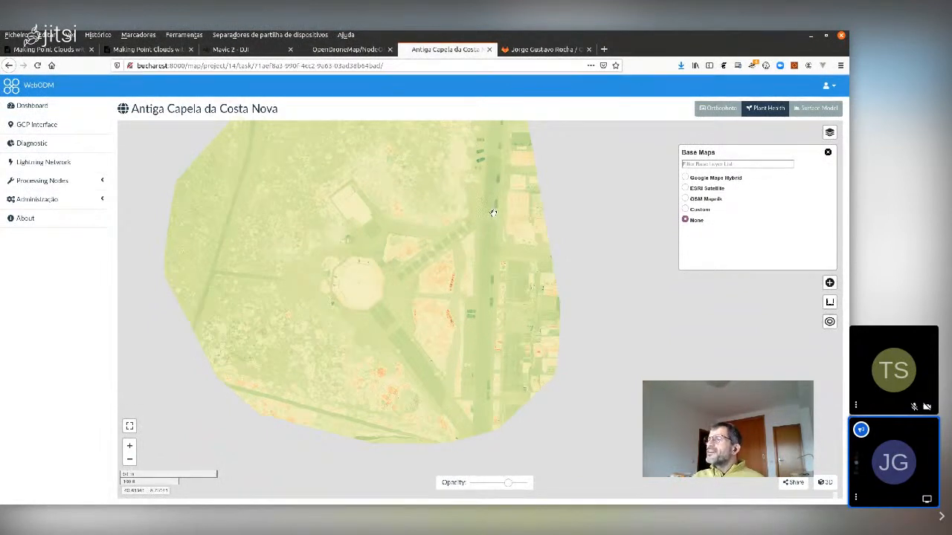
pyautogui.click(768, 109)
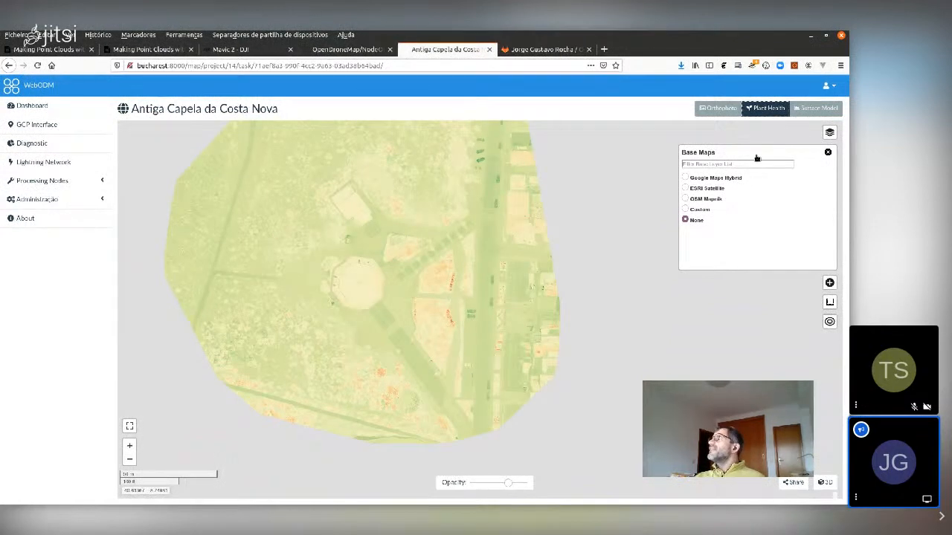
# Display the Surface Model layer and examine the relief of the chapel, trees and row of houses.
pyautogui.click(803, 110)
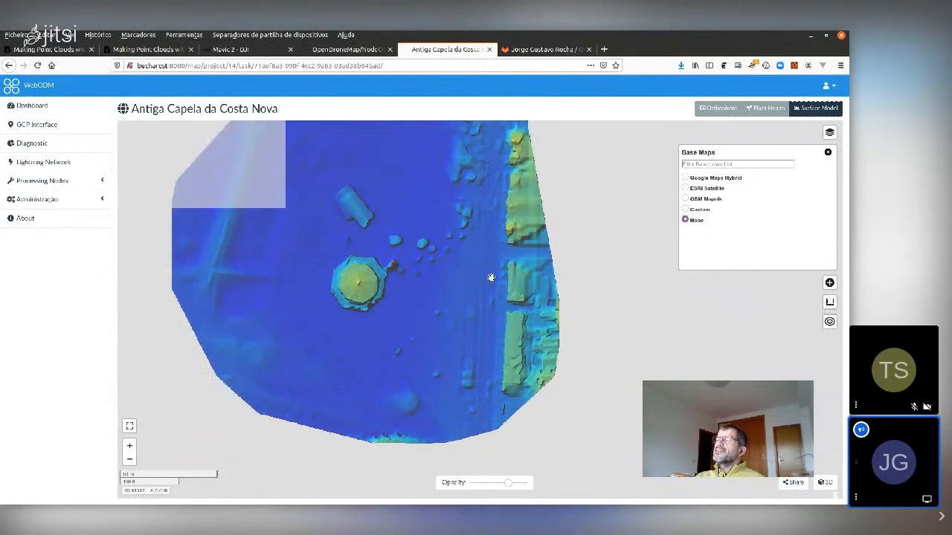
pyautogui.moveTo(404, 280); pyautogui.dragTo(383, 327)
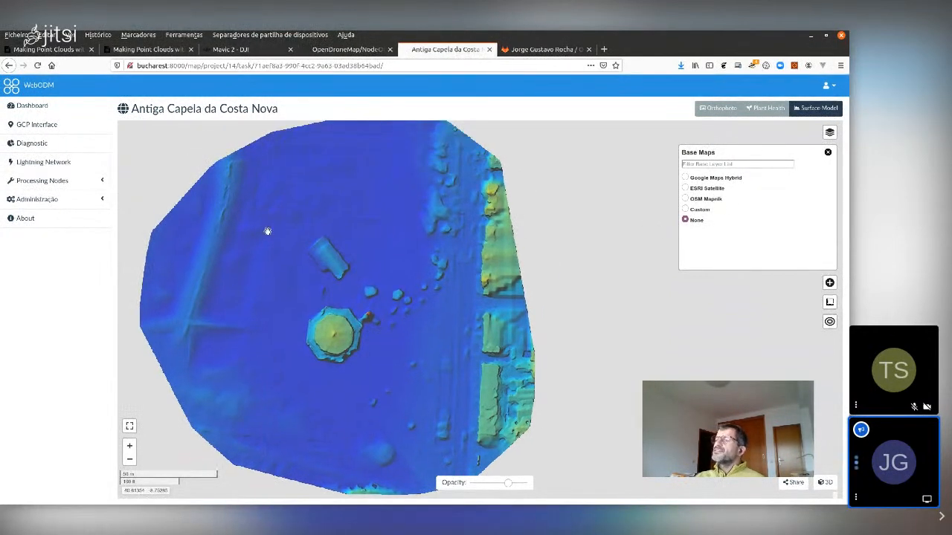
pyautogui.moveTo(439, 337); pyautogui.dragTo(412, 329)
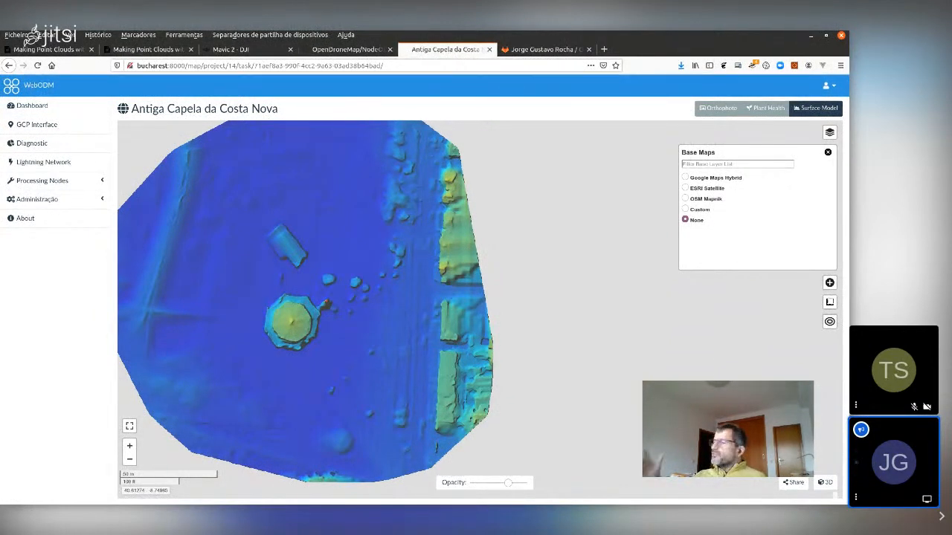
pyautogui.moveTo(274, 255); pyautogui.dragTo(408, 279)
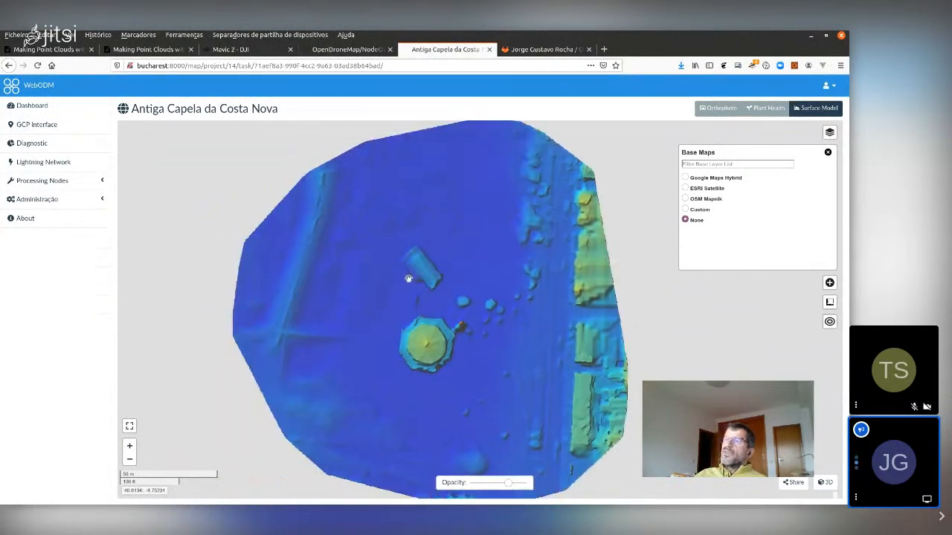
pyautogui.scroll(-1, 438, 357)
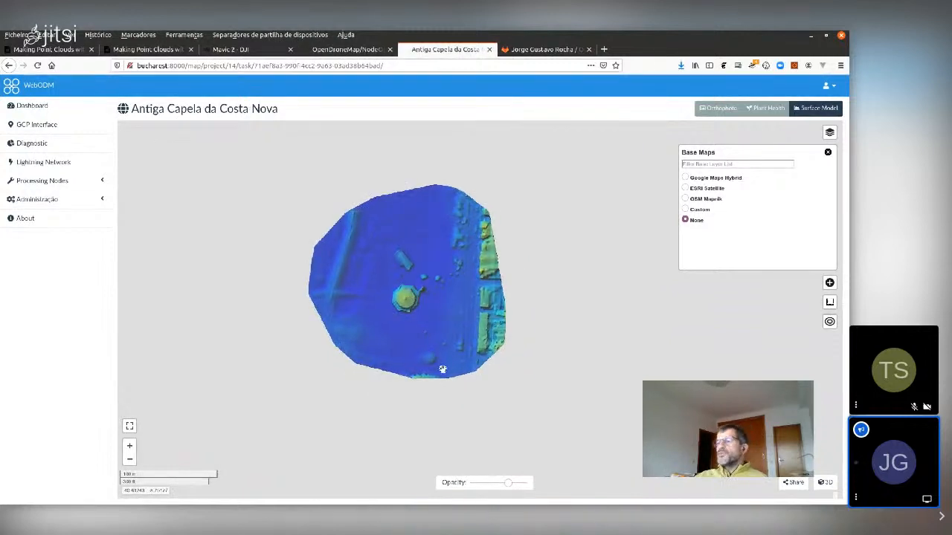
# Open the task's 3D view and examine the point cloud from several angles, especially the chapel's roof and walls.
pyautogui.click(828, 484)
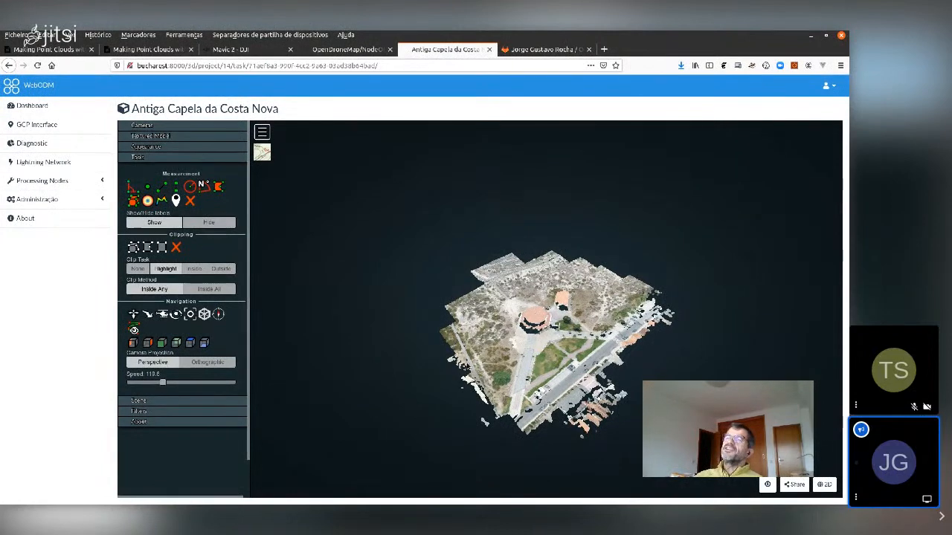
pyautogui.moveTo(498, 370); pyautogui.dragTo(478, 380)
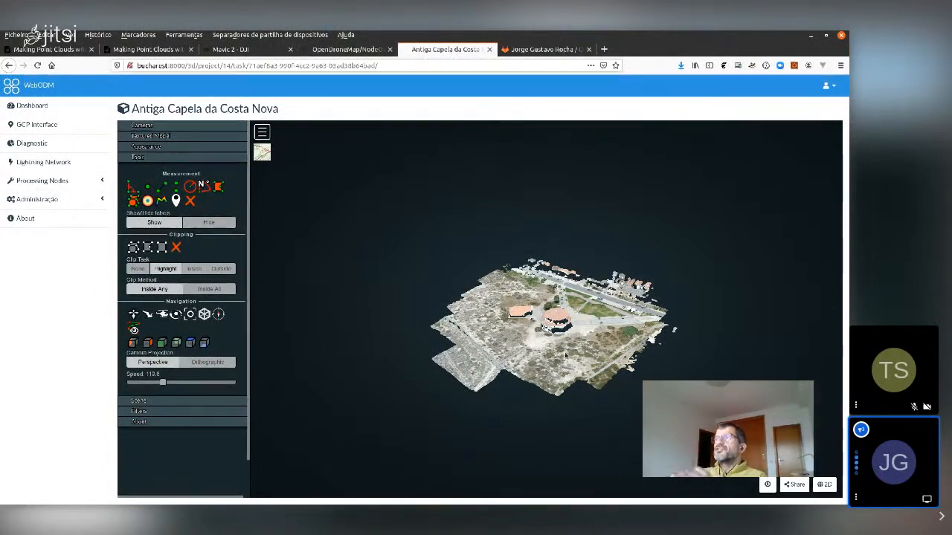
pyautogui.scroll(5, 562, 340)
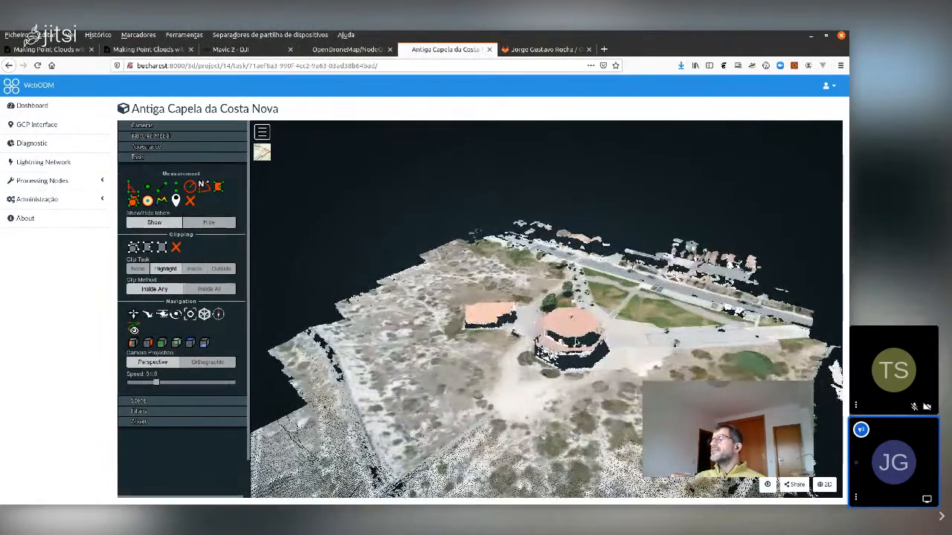
pyautogui.scroll(5, 575, 342)
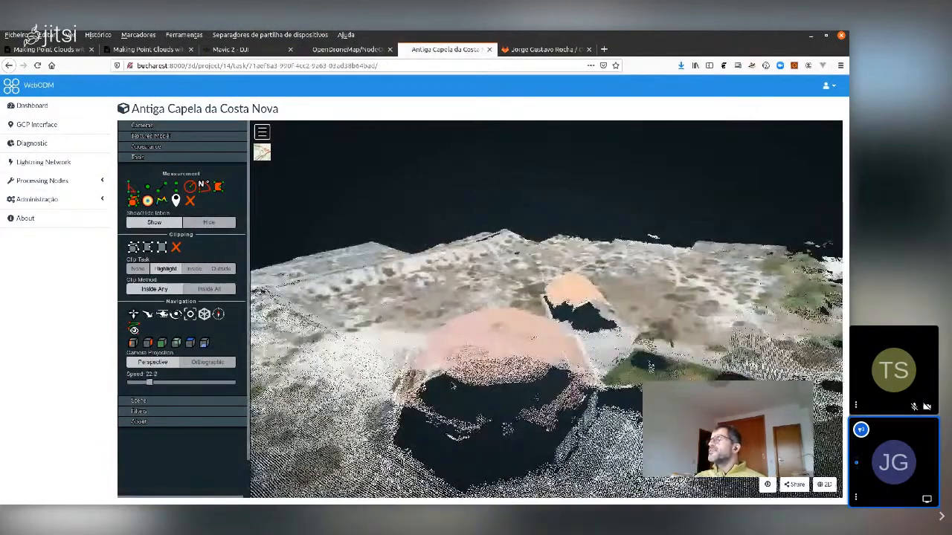
pyautogui.moveTo(646, 217); pyautogui.dragTo(582, 226)
pyautogui.scroll(-8, 580, 238)
pyautogui.moveTo(573, 301); pyautogui.dragTo(647, 379)
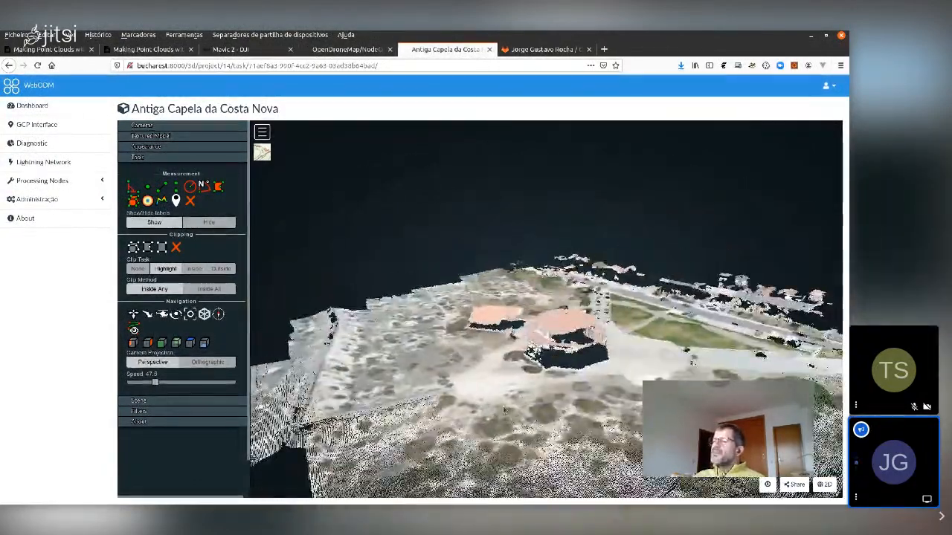
pyautogui.scroll(2, 595, 387)
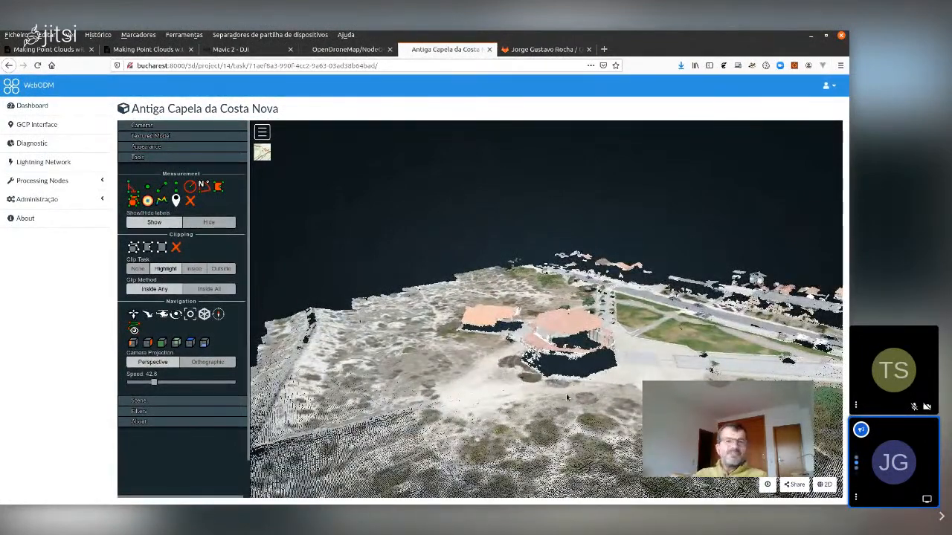
pyautogui.moveTo(566, 393); pyautogui.dragTo(622, 374)
pyautogui.scroll(3, 632, 402)
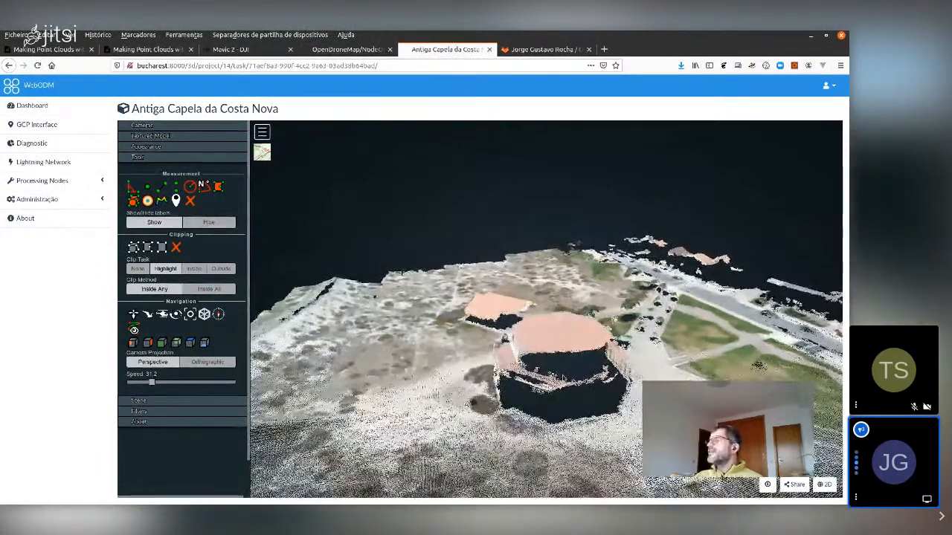
pyautogui.moveTo(563, 377); pyautogui.dragTo(596, 361)
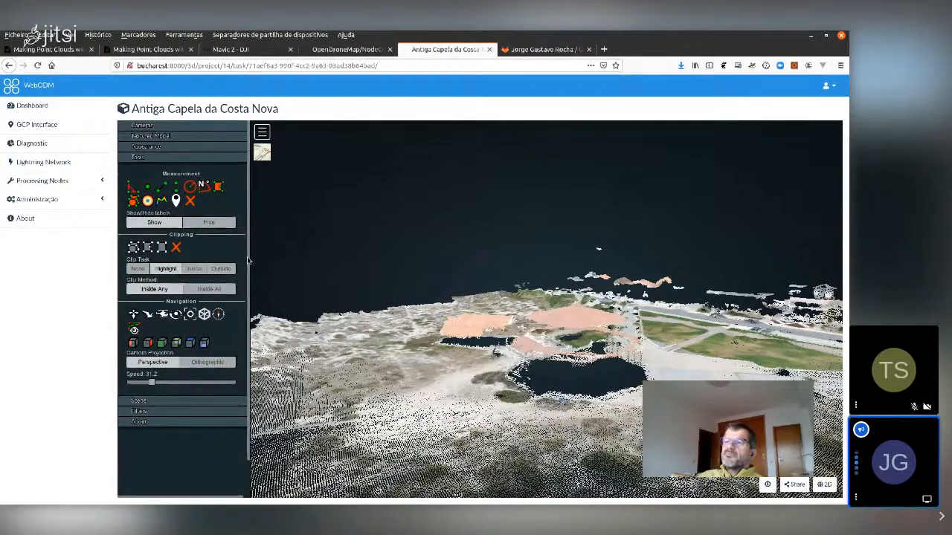
pyautogui.scroll(-2, 610, 349)
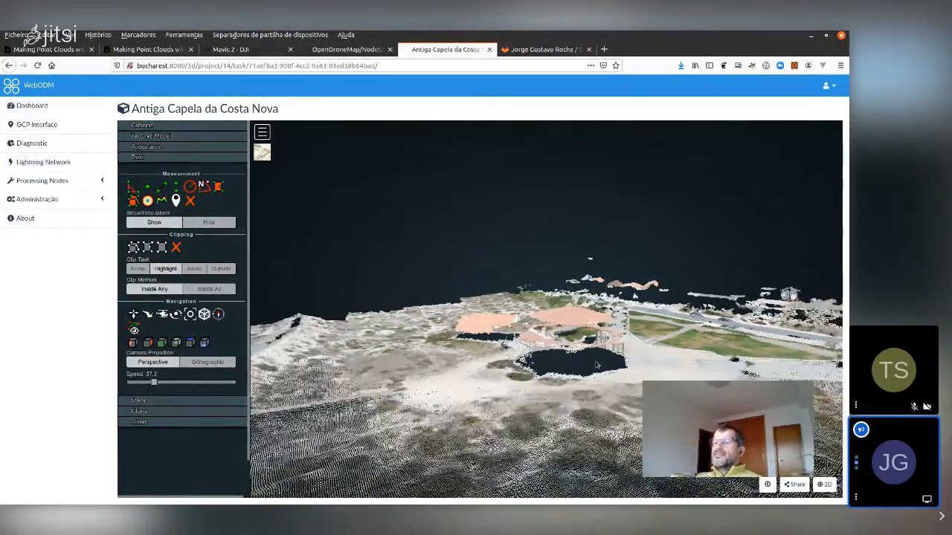
pyautogui.moveTo(621, 357); pyautogui.dragTo(576, 265)
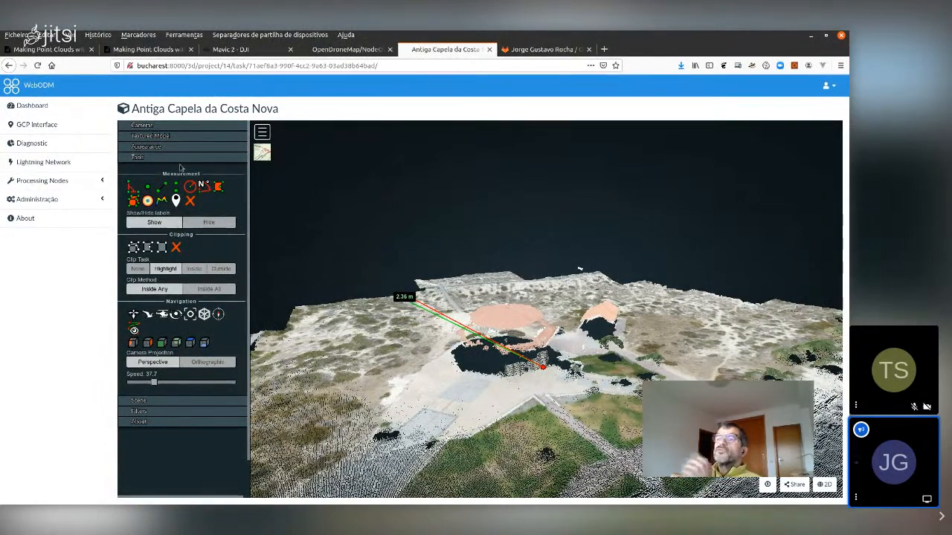
# Show the drone camera positions above the point cloud and remove the started measurement from the scene.
pyautogui.click(159, 126)
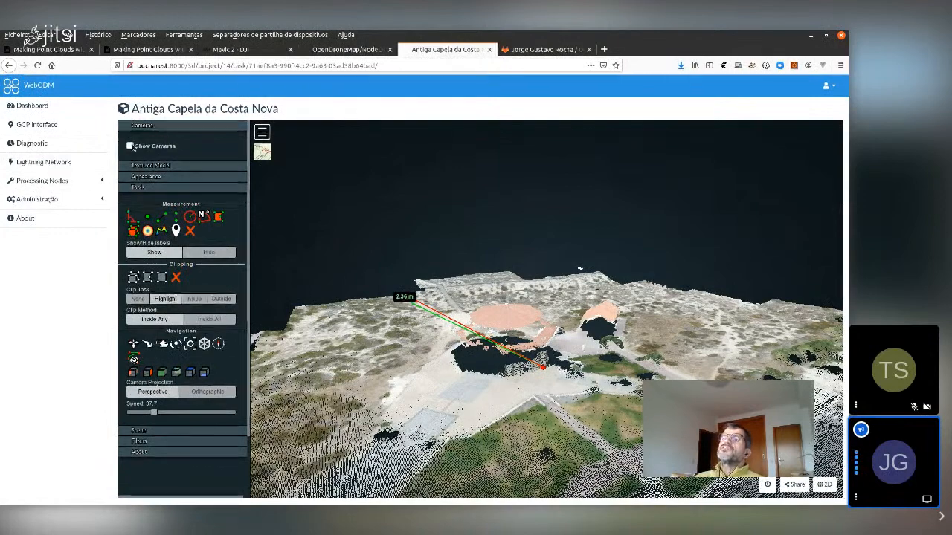
pyautogui.click(130, 147)
pyautogui.scroll(-5, 522, 394)
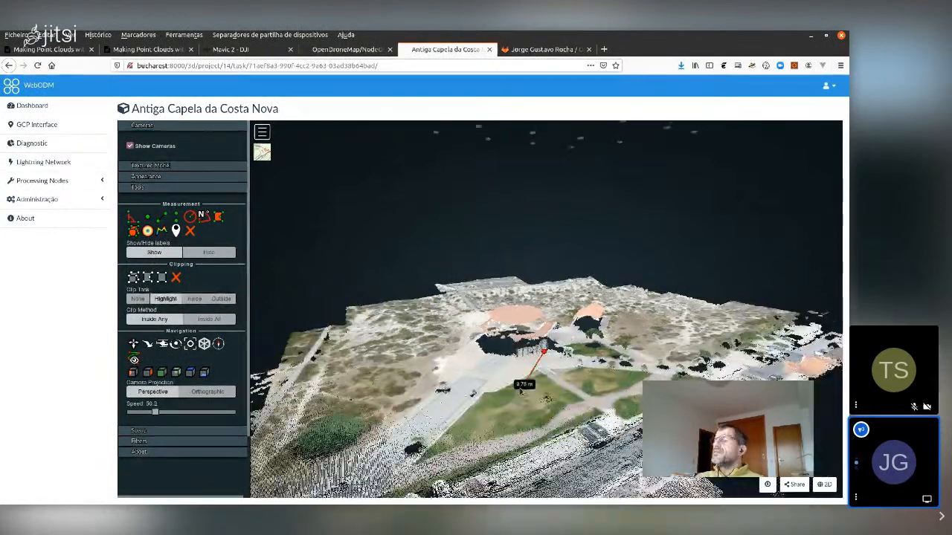
pyautogui.scroll(2, 519, 394)
pyautogui.scroll(-5, 519, 394)
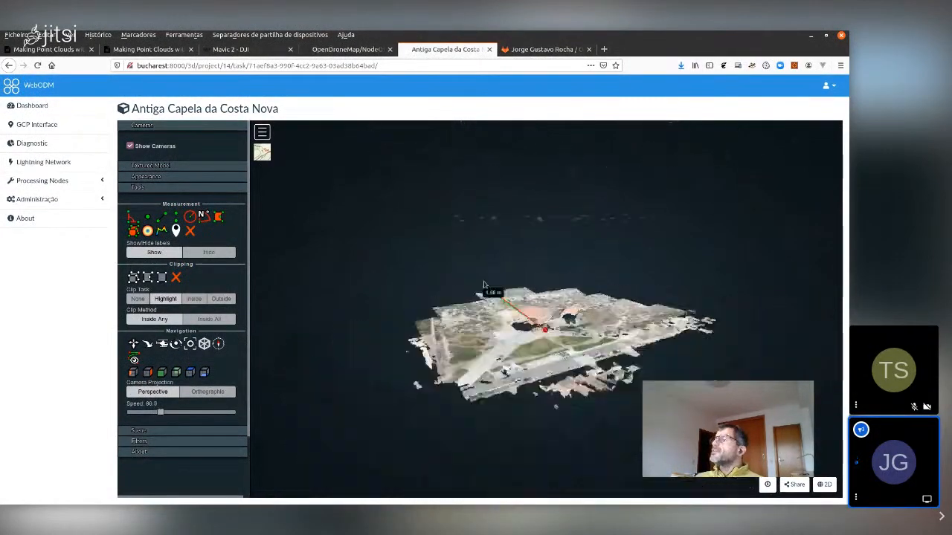
pyautogui.click(190, 232)
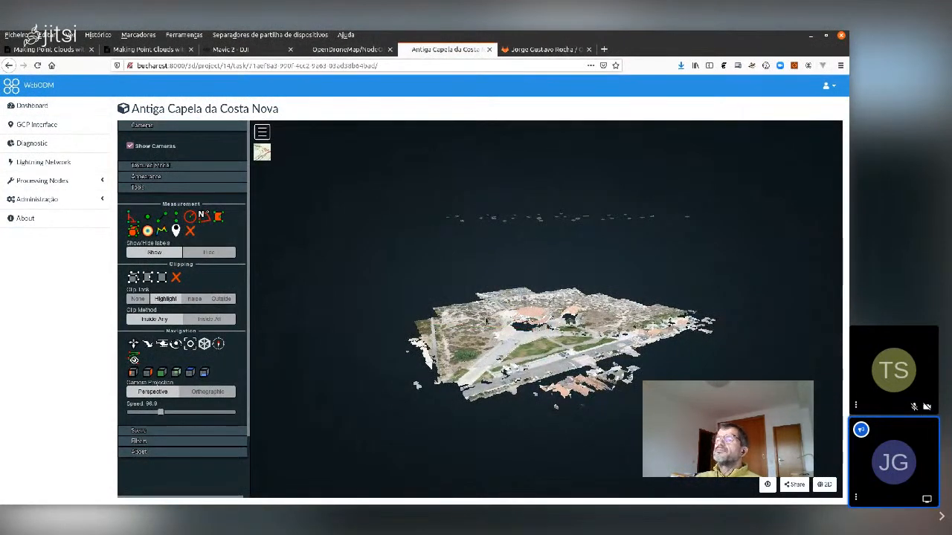
pyautogui.moveTo(485, 321); pyautogui.dragTo(704, 332)
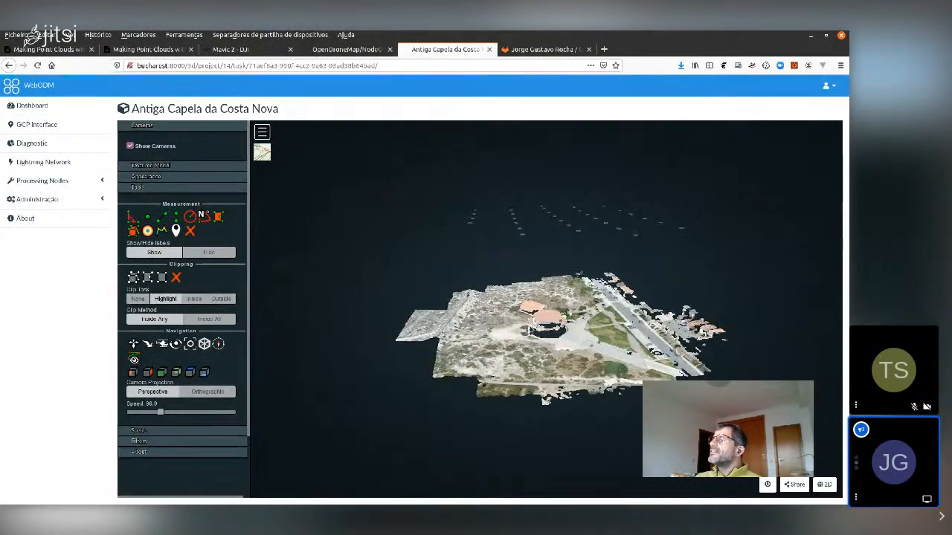
# Examine the point cloud and the camera positions above it from other sides, and open the GCP Interface page.
pyautogui.moveTo(529, 324); pyautogui.dragTo(476, 251)
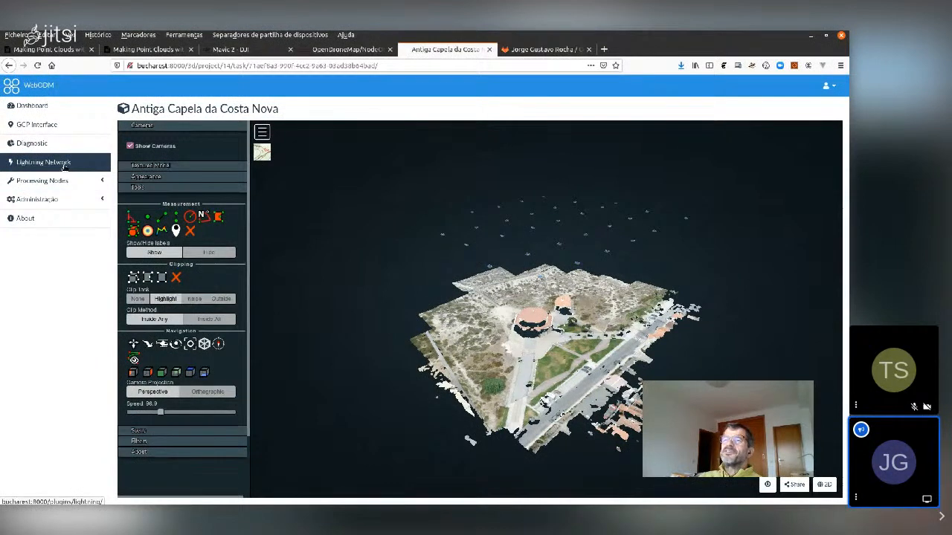
pyautogui.moveTo(492, 341); pyautogui.dragTo(533, 320)
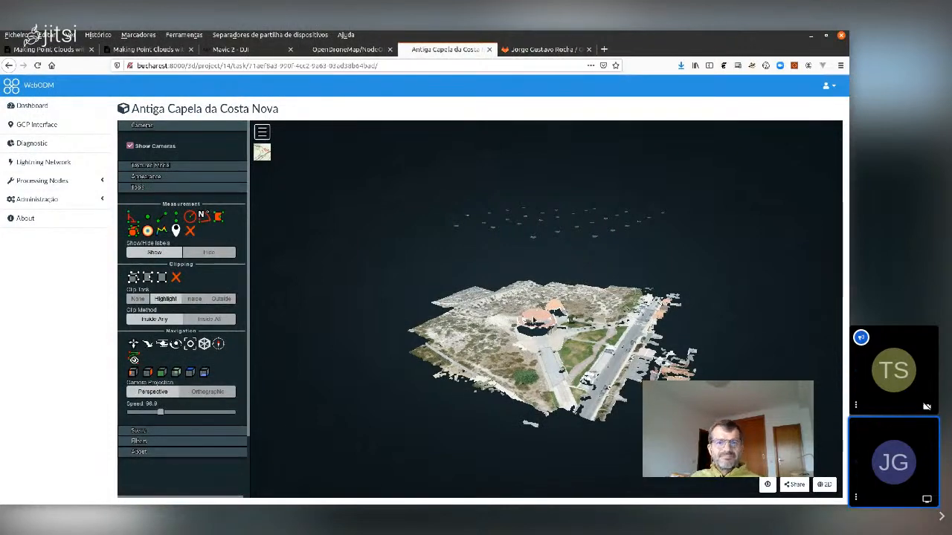
pyautogui.click(44, 128)
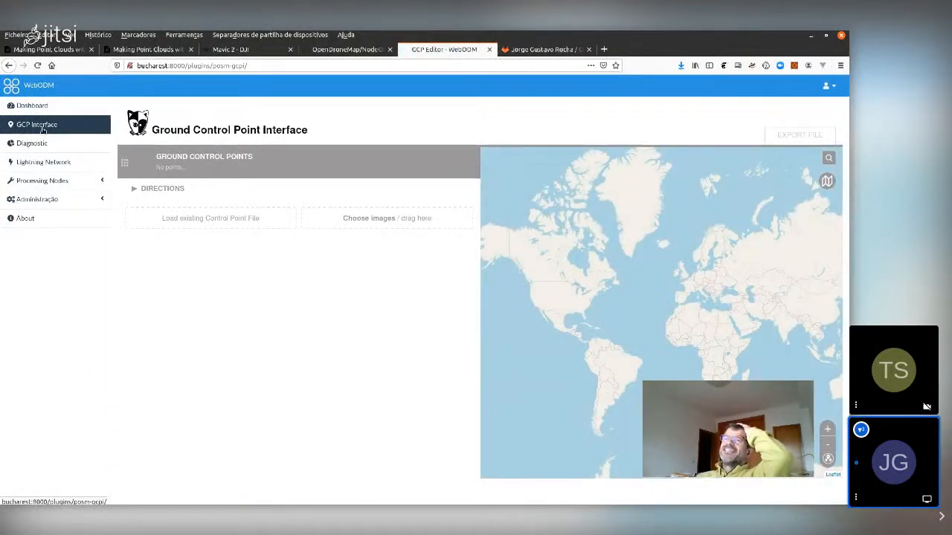
# Return to the project dashboard and show the costa_nova image archives in the odm-workshop GitLab repository.
pyautogui.click(40, 106)
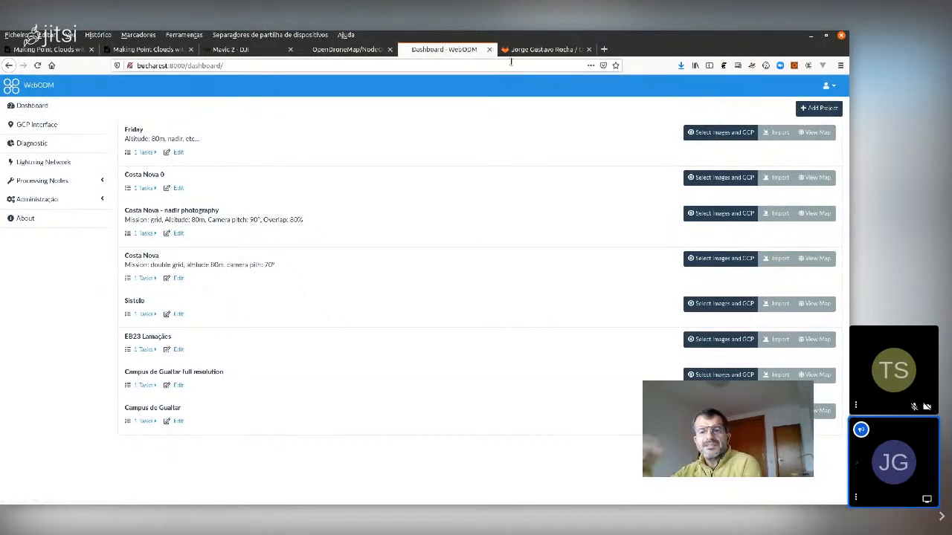
pyautogui.click(533, 50)
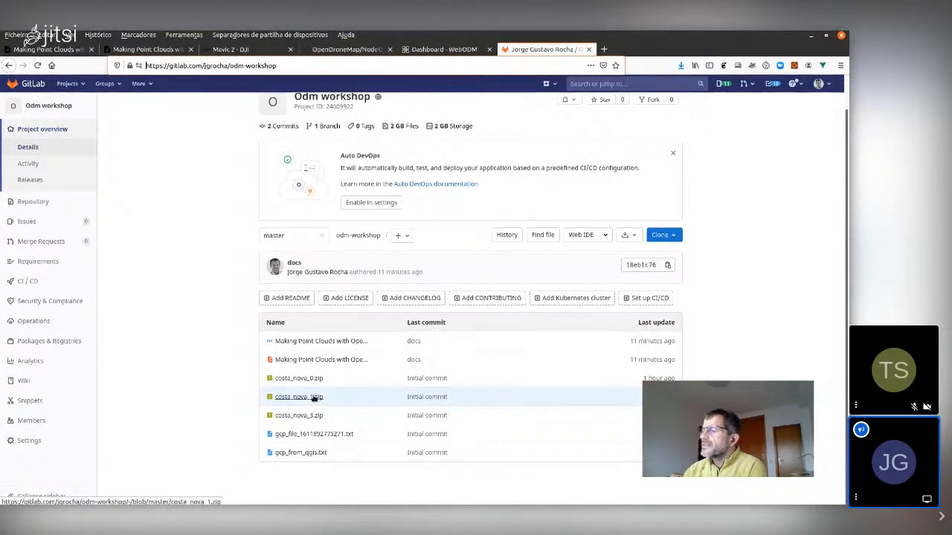
# On the WebODM dashboard, expand the tasks of Costa Nova and Costa Nova - nadir photography and compare their image counts.
pyautogui.click(434, 50)
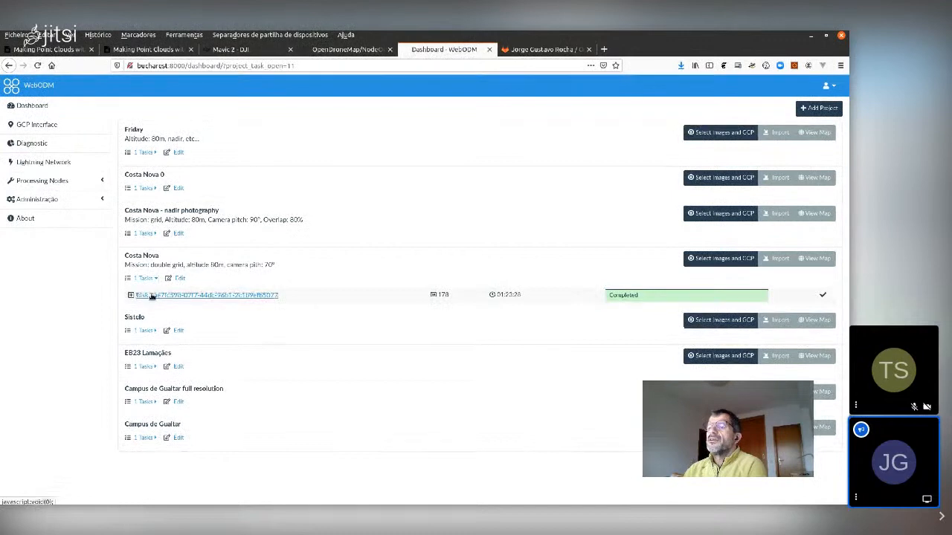
pyautogui.click(150, 295)
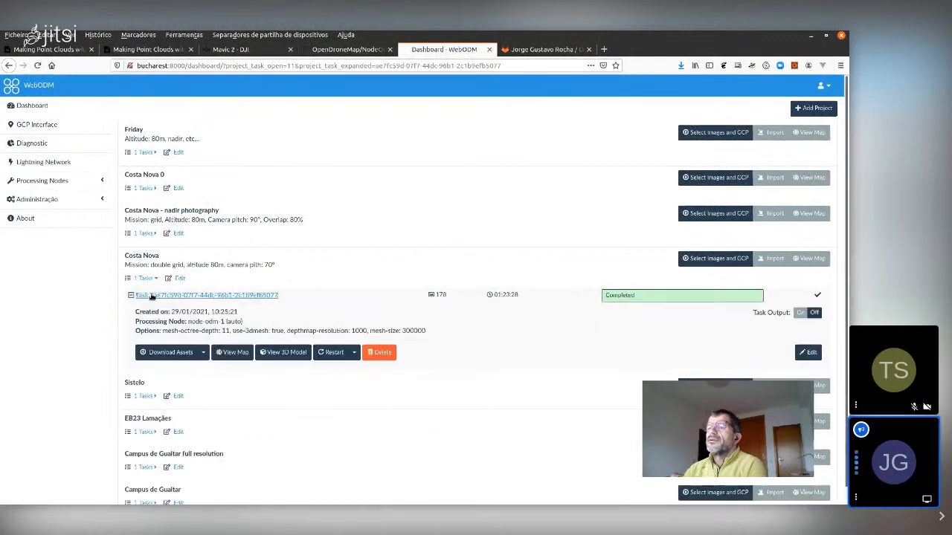
pyautogui.click(144, 233)
pyautogui.doubleClick(173, 210)
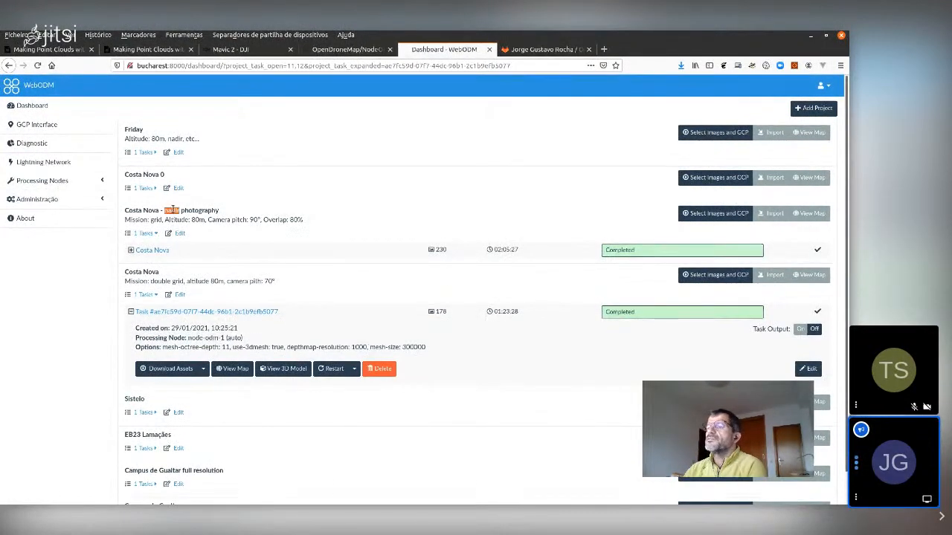
pyautogui.doubleClick(440, 251)
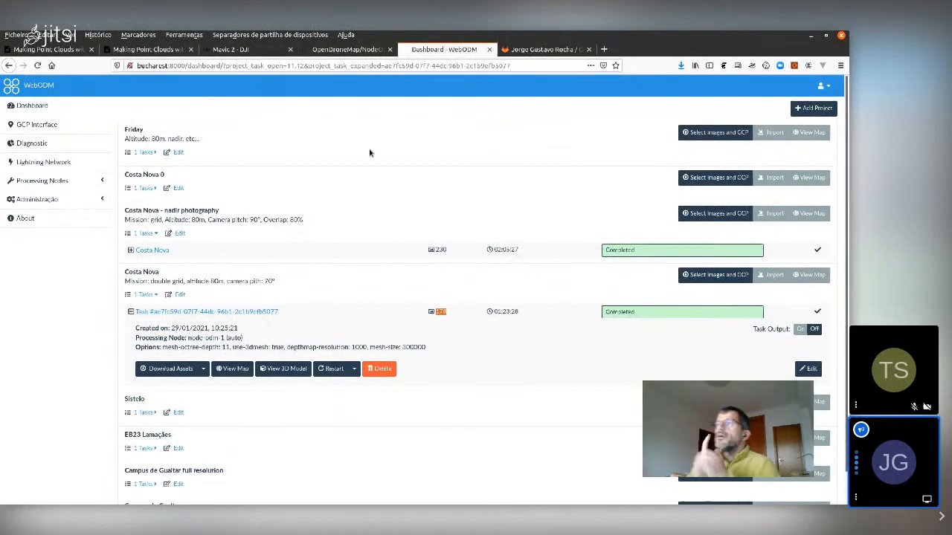
# Show the Third run section of the workshop notes and highlight the Ground control points heading.
pyautogui.click(338, 49)
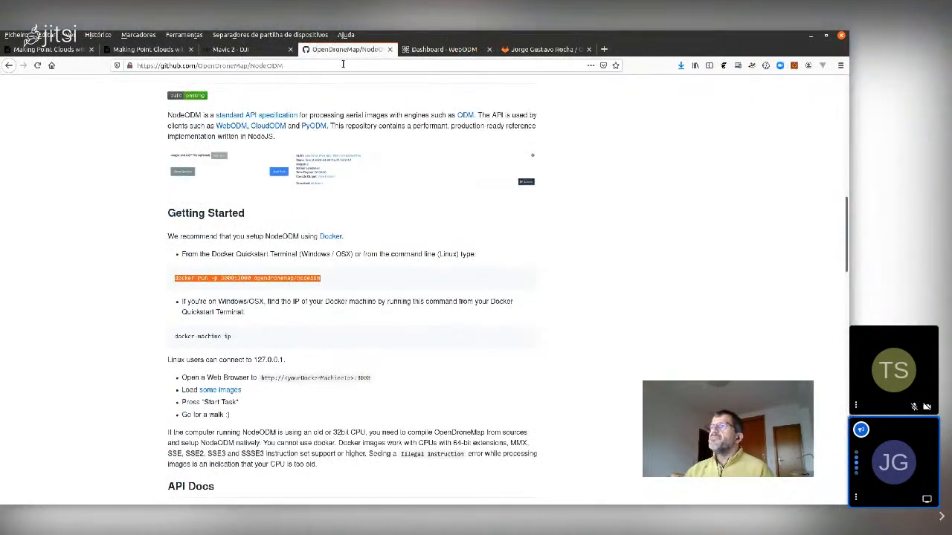
pyautogui.click(167, 53)
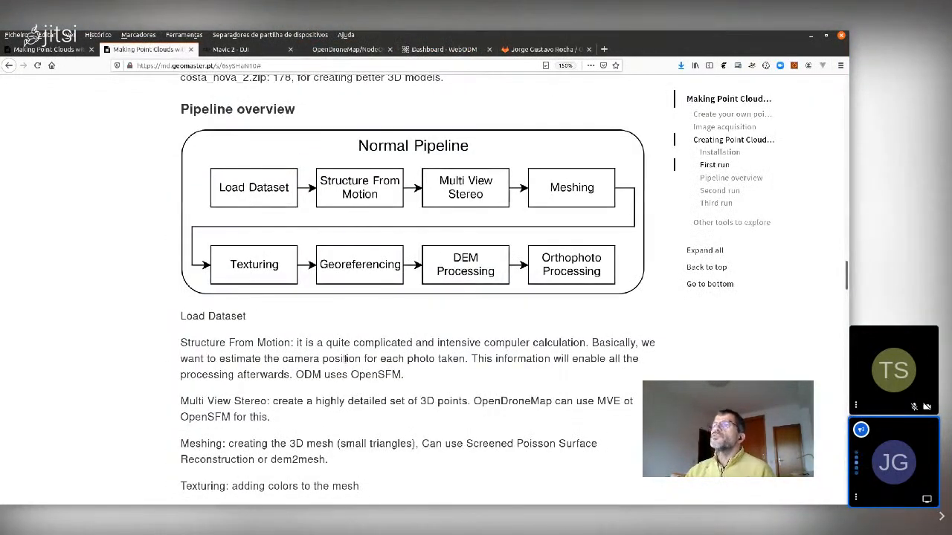
pyautogui.scroll(-5, 344, 443)
pyautogui.scroll(-5, 344, 443)
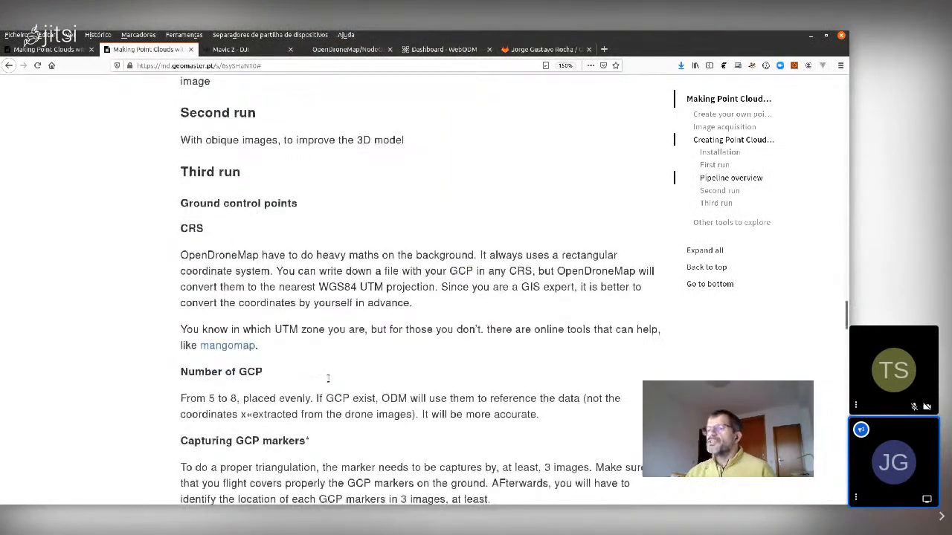
pyautogui.tripleClick(205, 206)
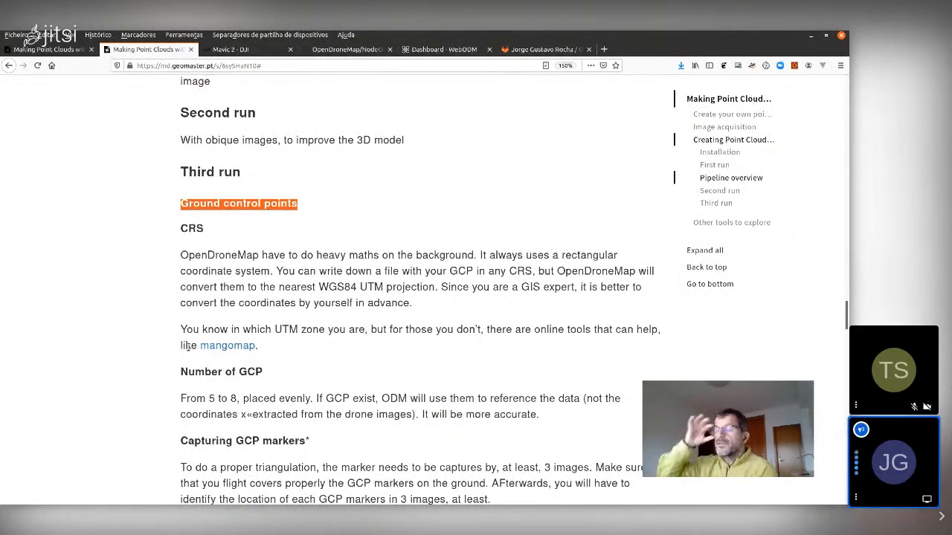
# Return to WebODM and open its Ground Control Point Interface.
pyautogui.click(344, 50)
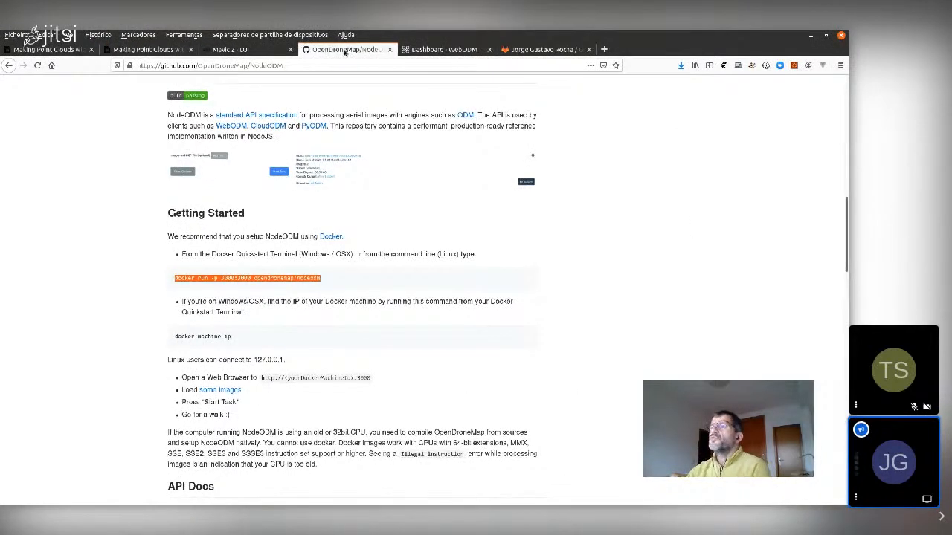
pyautogui.click(441, 49)
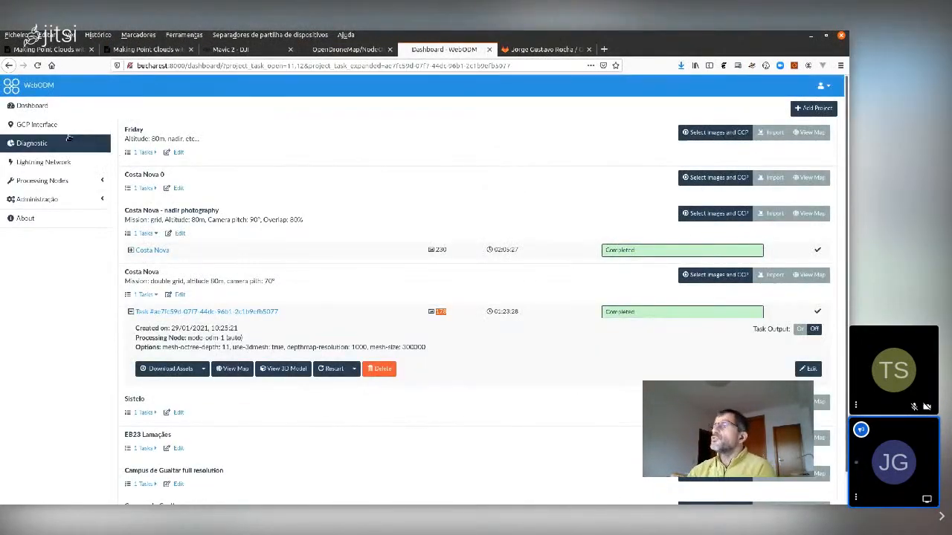
pyautogui.click(52, 125)
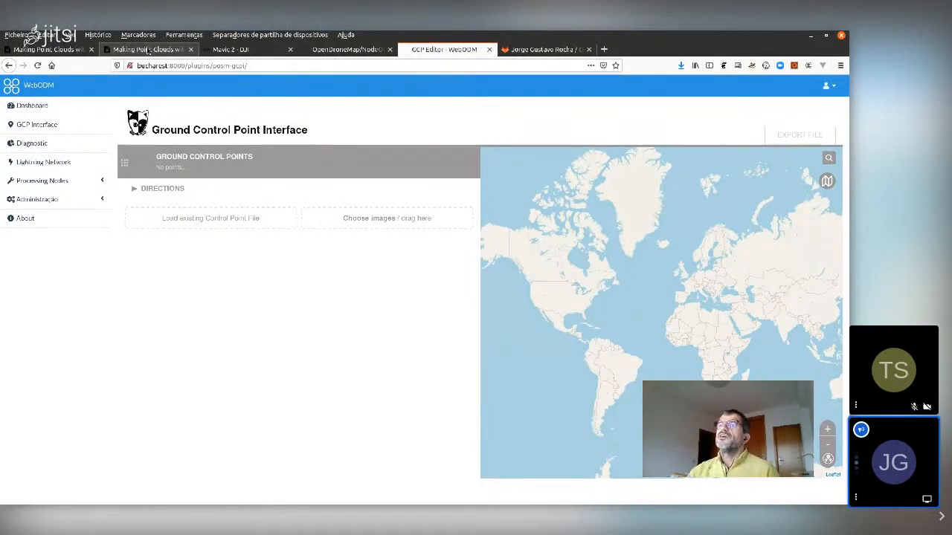
# Read the workshop notes on the number of GCPs, capturing the markers and making hand-made GCP markers.
pyautogui.click(146, 49)
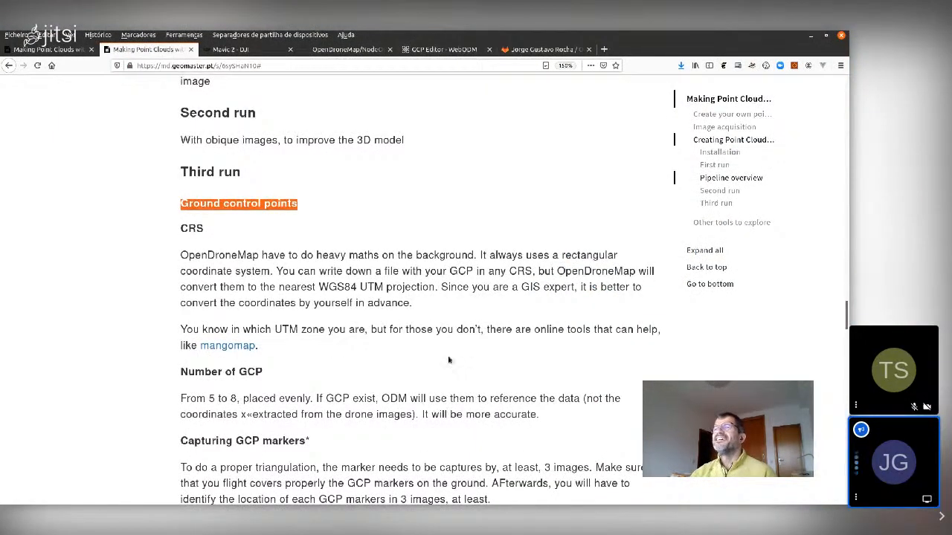
pyautogui.scroll(-1, 459, 368)
pyautogui.scroll(-7, 465, 439)
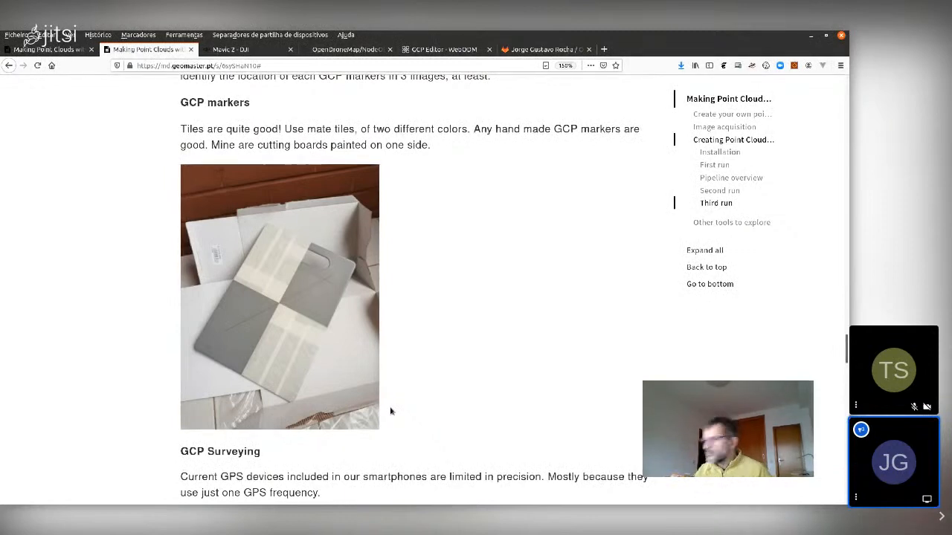
pyautogui.scroll(-2, 476, 374)
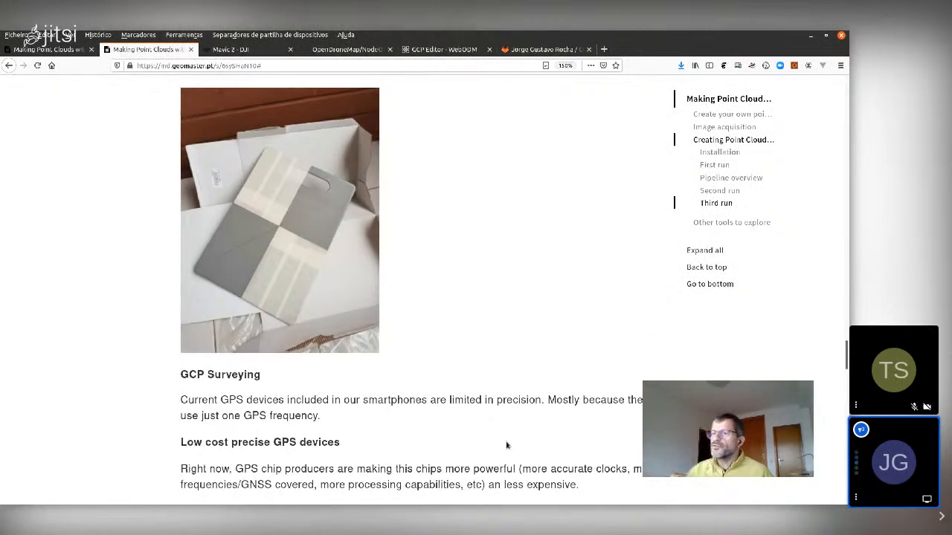
# Read the notes on GCP surveying, covering low-cost precise GPS hardware, NTRIP corrections and the SW Maps software.
pyautogui.scroll(-6, 459, 436)
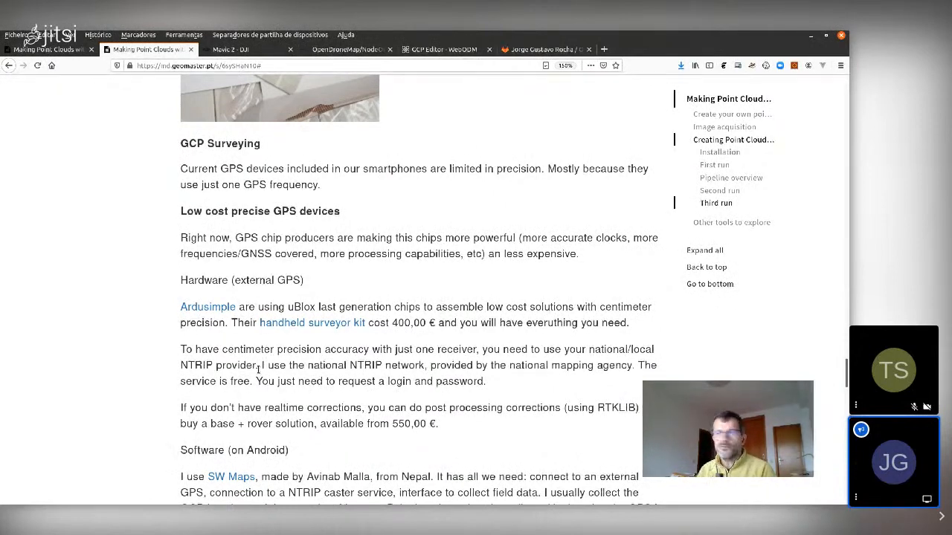
pyautogui.scroll(-3, 259, 369)
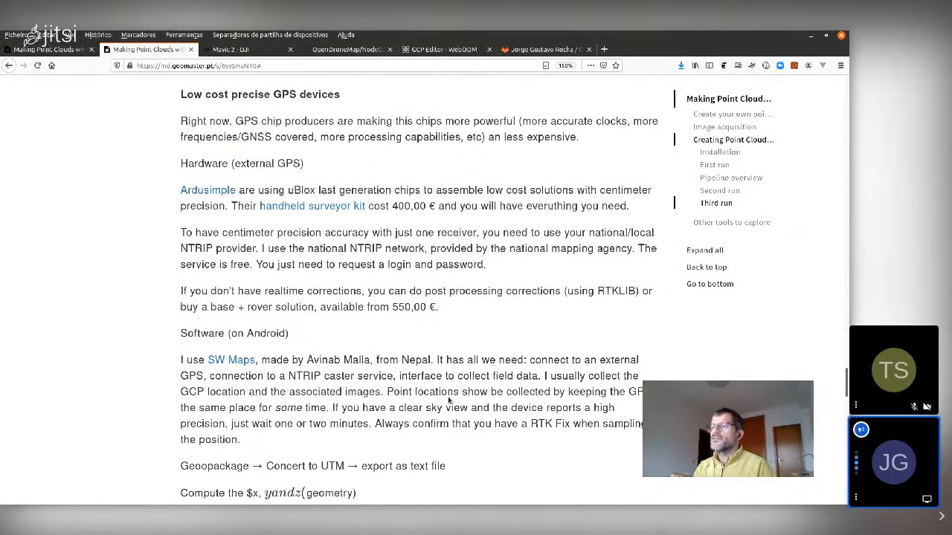
pyautogui.scroll(-3, 448, 400)
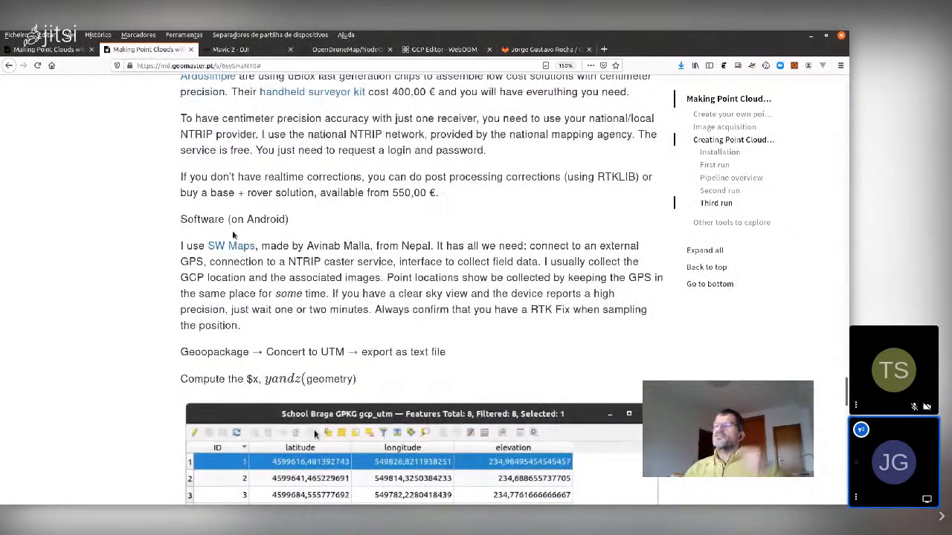
pyautogui.scroll(1, 401, 232)
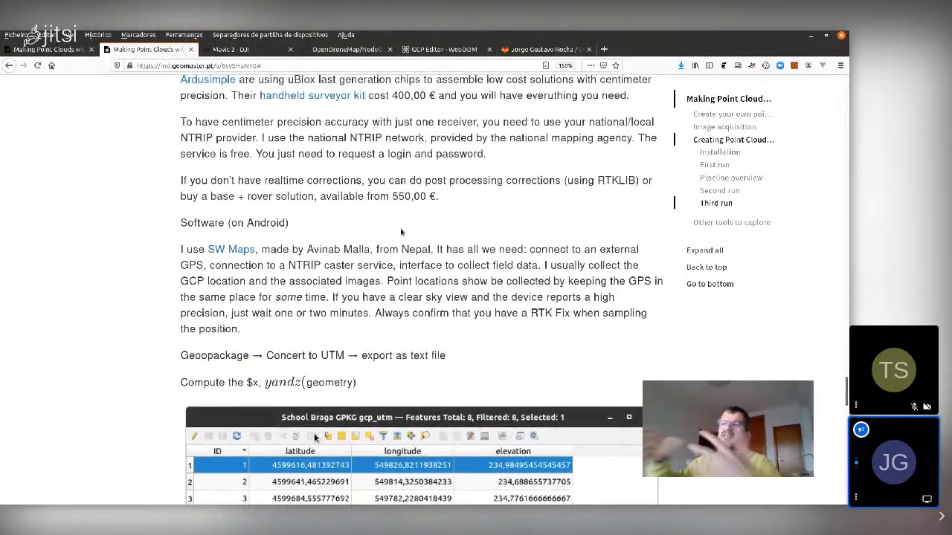
pyautogui.scroll(3, 401, 232)
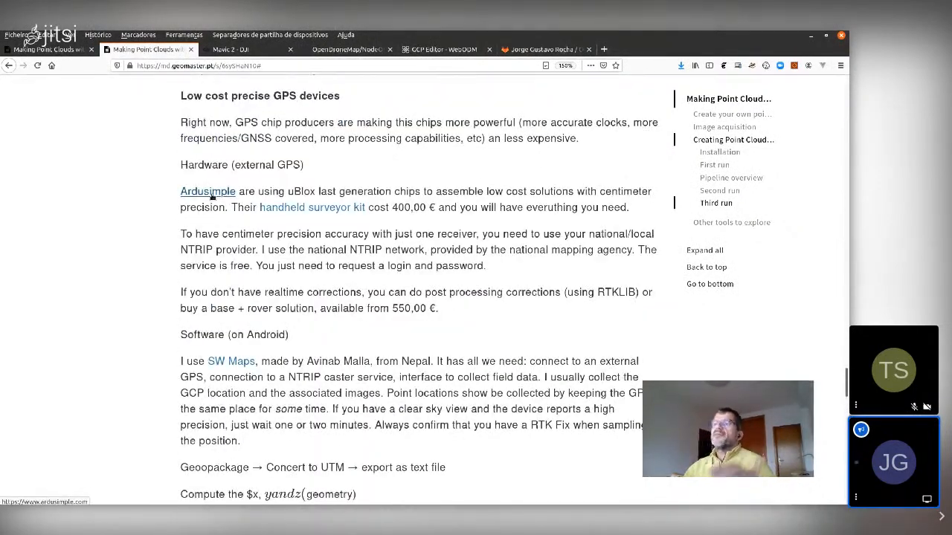
pyautogui.scroll(-3, 361, 330)
pyautogui.scroll(-1, 281, 317)
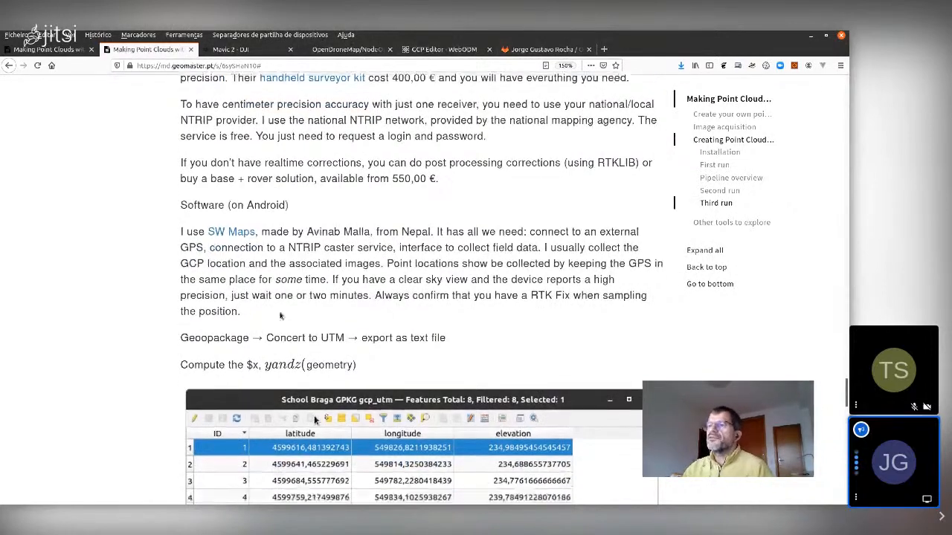
# Review the notes on preparing the GCP text file, including the UTM coordinate table, the X,Y,Z,px,py,Label structure and the CRS header.
pyautogui.scroll(-3, 280, 316)
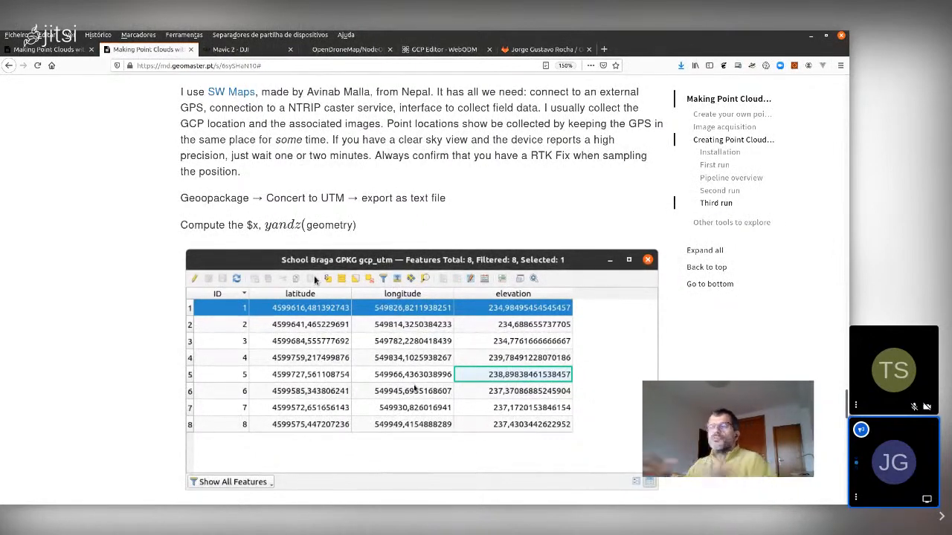
pyautogui.scroll(-5, 416, 387)
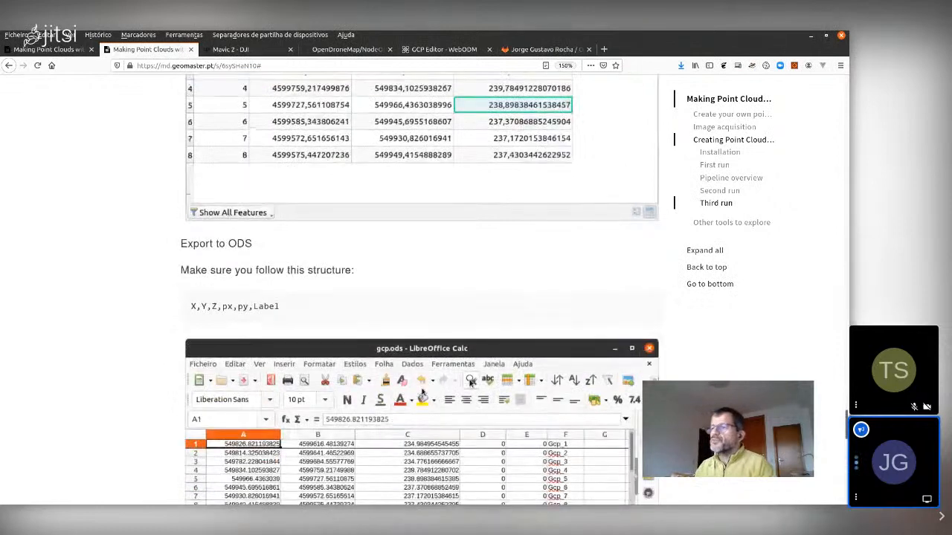
pyautogui.scroll(-2, 416, 405)
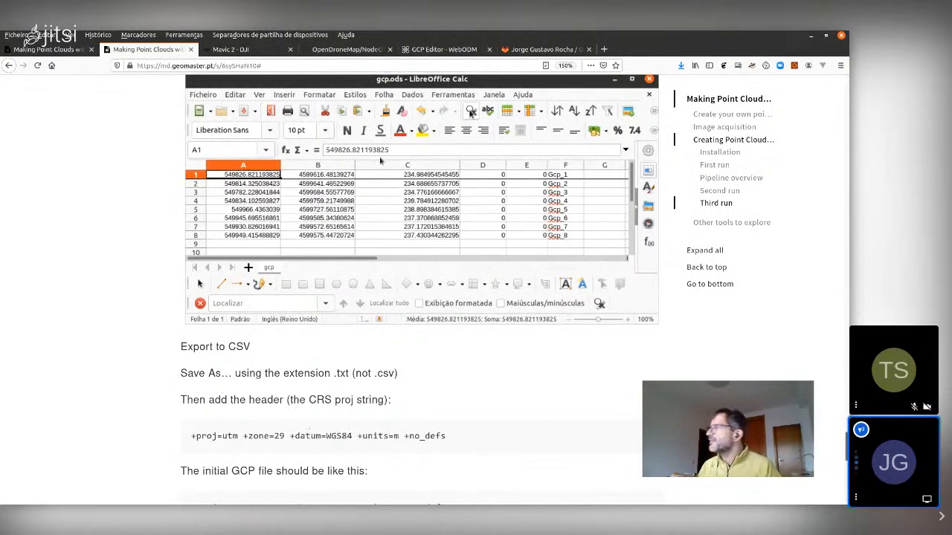
pyautogui.click(349, 49)
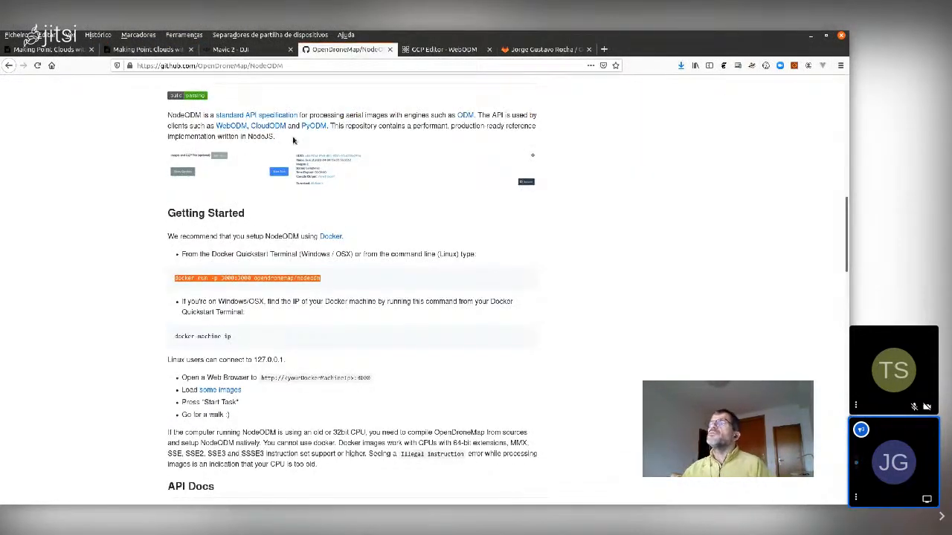
pyautogui.click(439, 49)
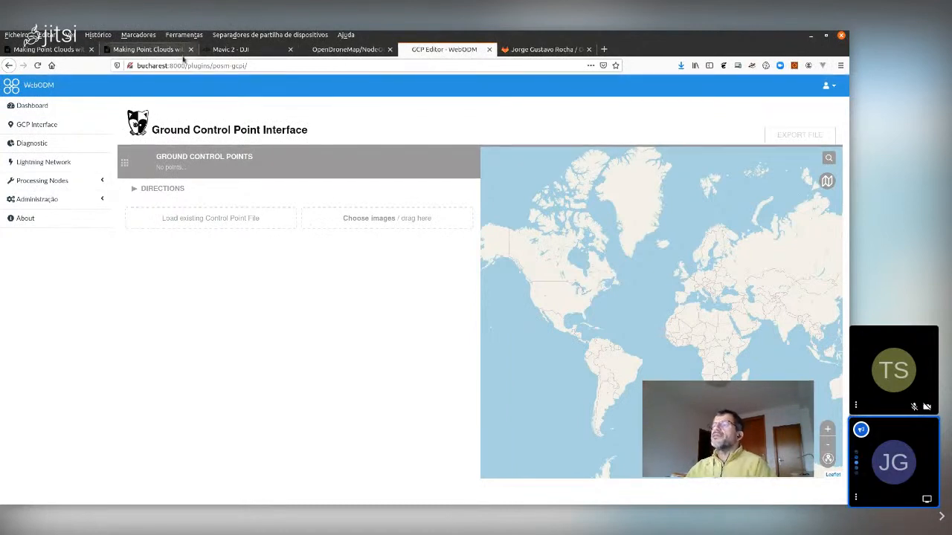
pyautogui.click(330, 50)
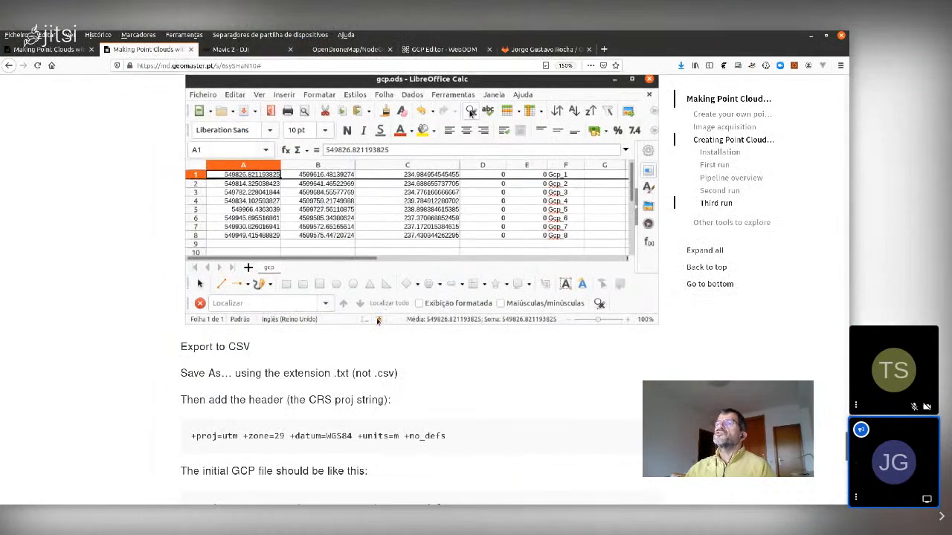
pyautogui.scroll(-3, 375, 339)
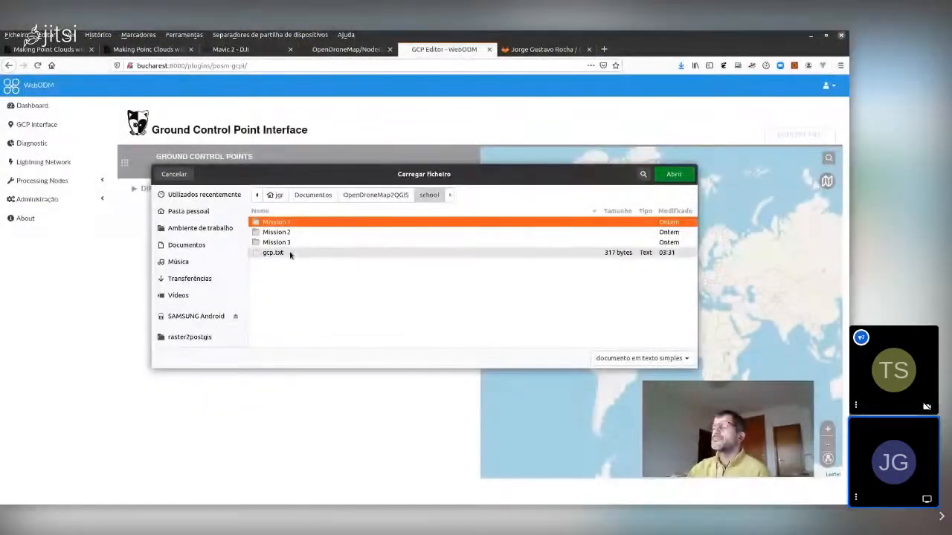
# Browse the Mission 1, Mission 2 and Mission 3 folders inside the school folder for a control point file.
pyautogui.doubleClick(287, 224)
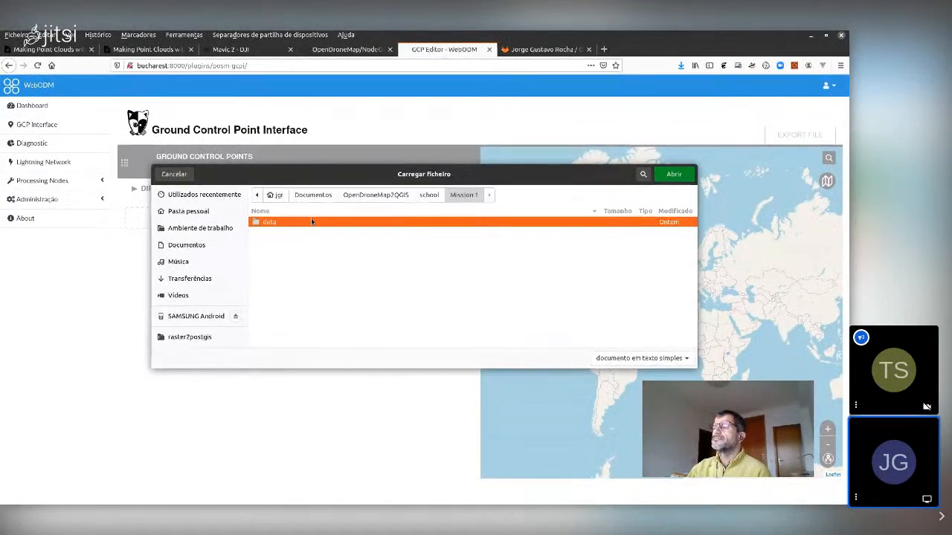
pyautogui.click(429, 195)
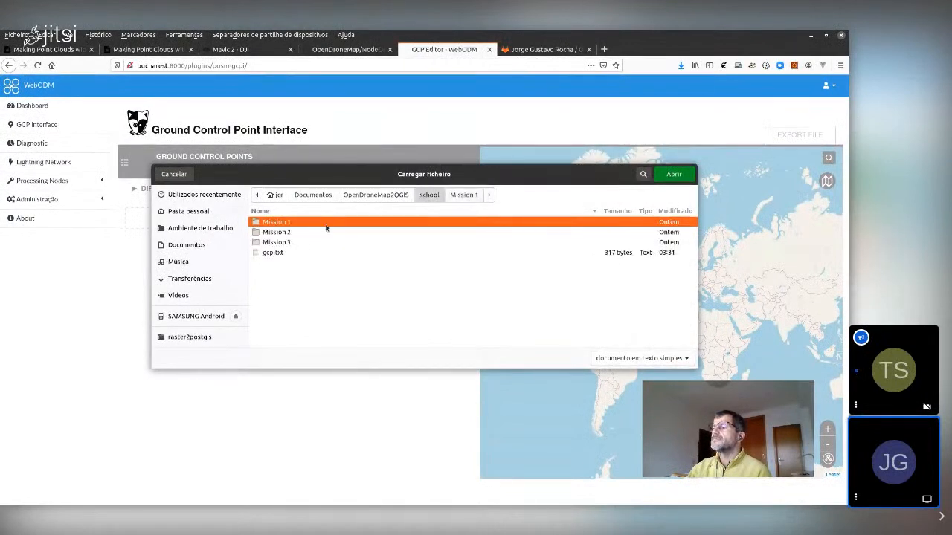
pyautogui.doubleClick(304, 230)
pyautogui.click(429, 195)
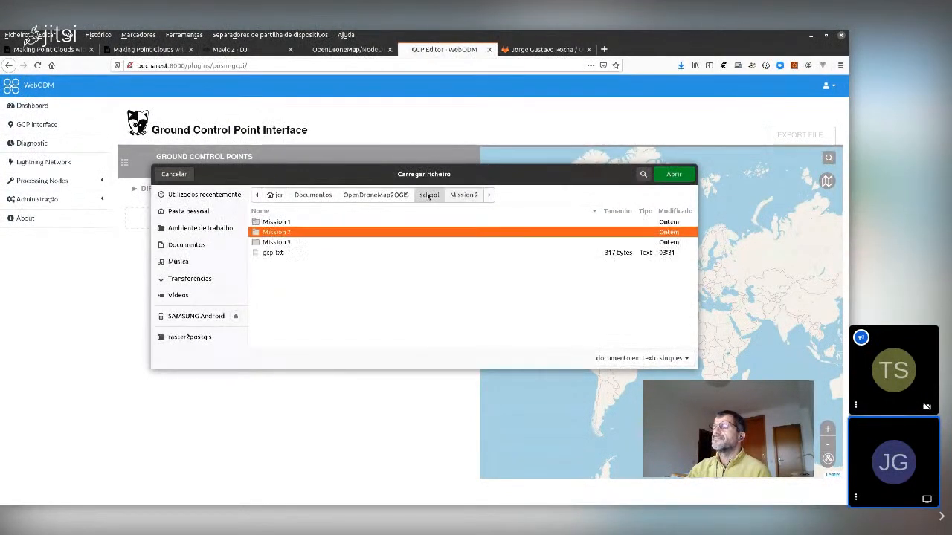
pyautogui.click(358, 243)
pyautogui.doubleClick(358, 242)
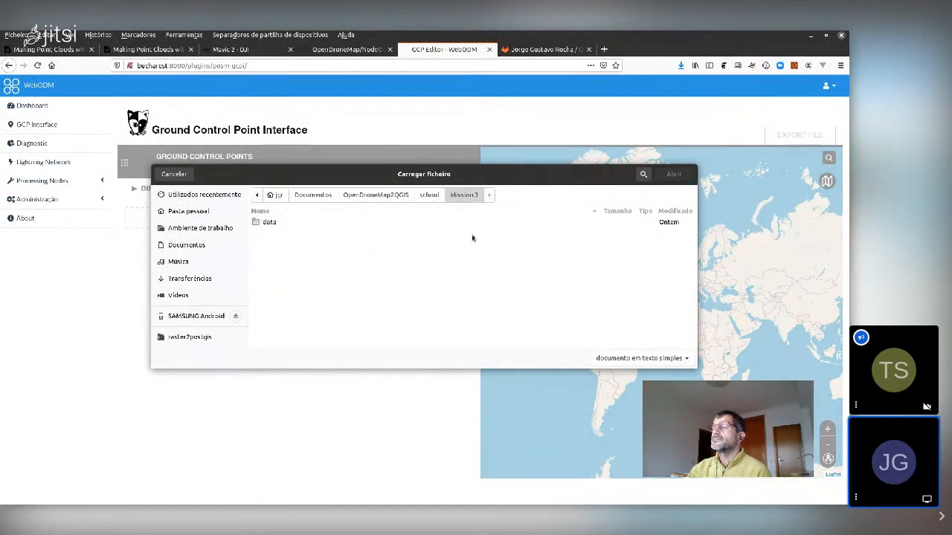
pyautogui.click(432, 196)
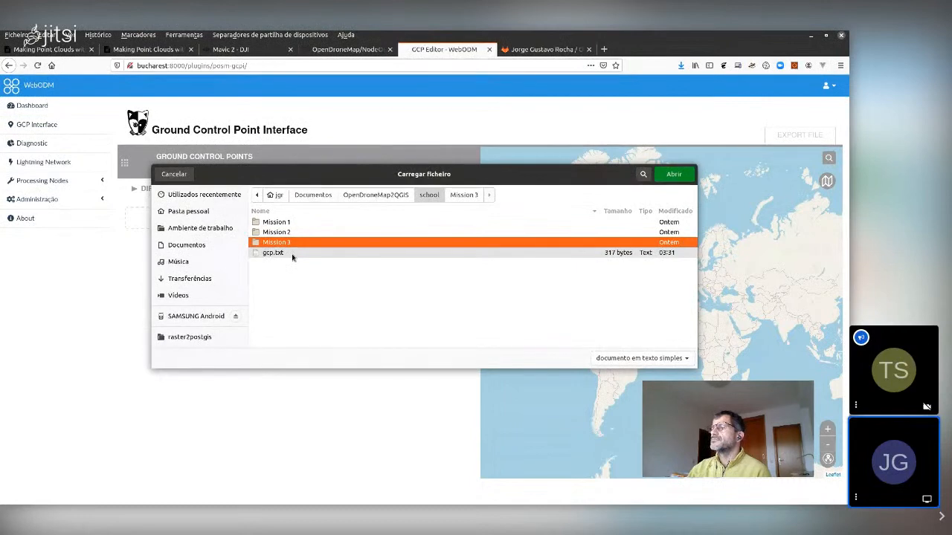
# Choose gcp_from_qgis.txt from the OpenDroneMap2QGIS folder as the existing control point file and open its preview.
pyautogui.click(377, 195)
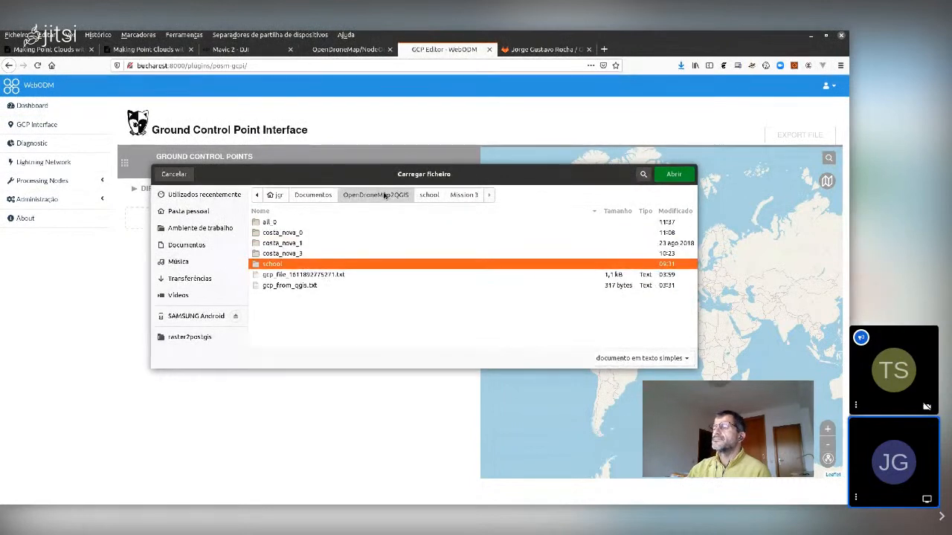
pyautogui.click(311, 286)
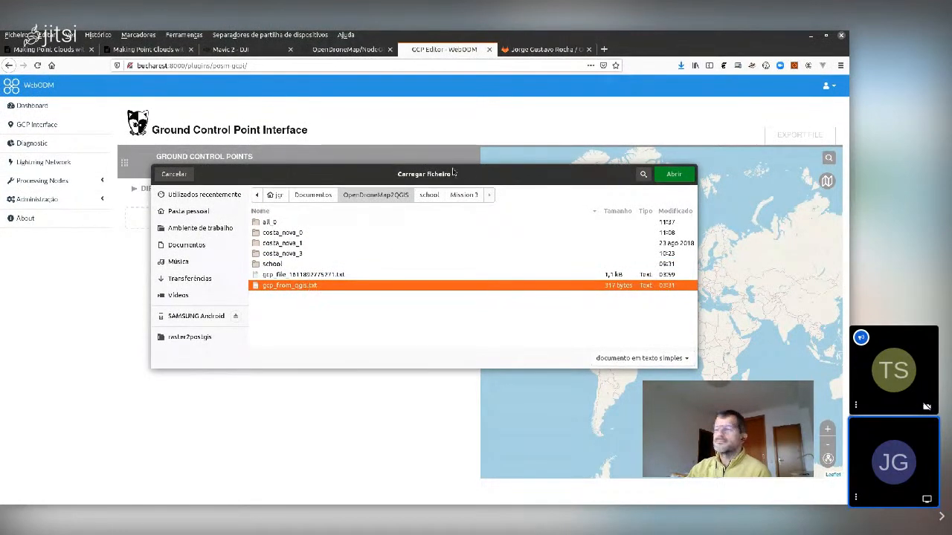
pyautogui.moveTo(467, 189); pyautogui.dragTo(456, 280)
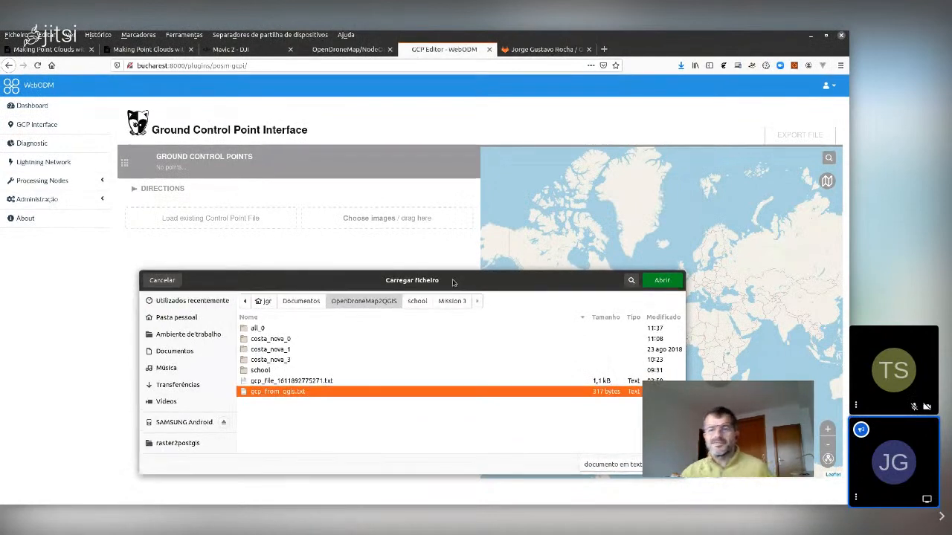
pyautogui.moveTo(452, 282)
pyautogui.mouseDown()
pyautogui.moveTo(476, 252)
pyautogui.moveTo(458, 269)
pyautogui.mouseUp()
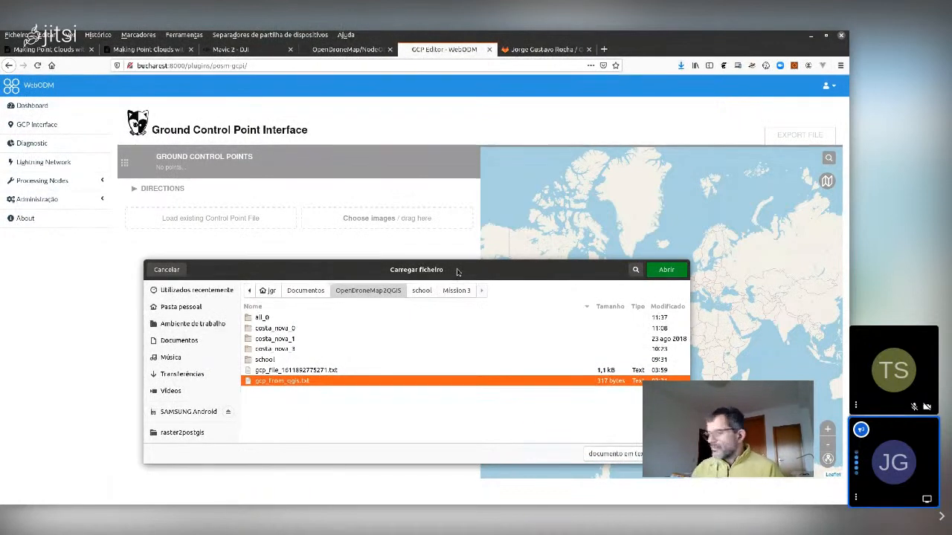
pyautogui.doubleClick(291, 382)
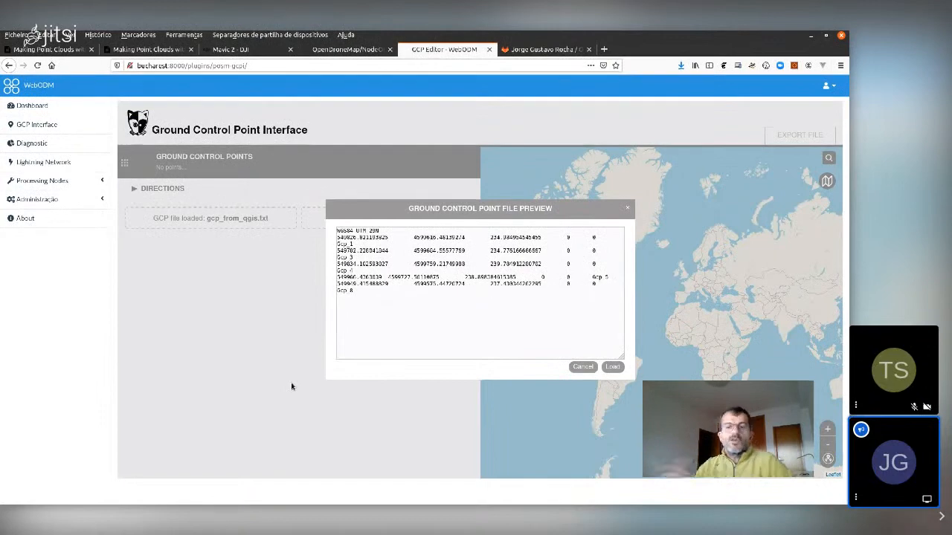
# Return to the workshop notes and skim the Third run section from the precise GPS devices to Other tools to explore.
pyautogui.click(138, 51)
pyautogui.scroll(10, 274, 238)
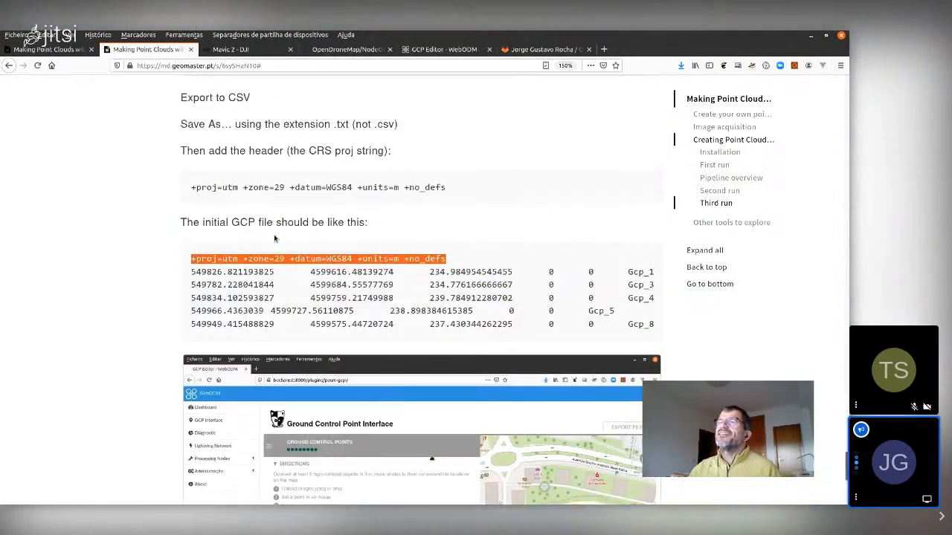
pyautogui.scroll(2, 274, 238)
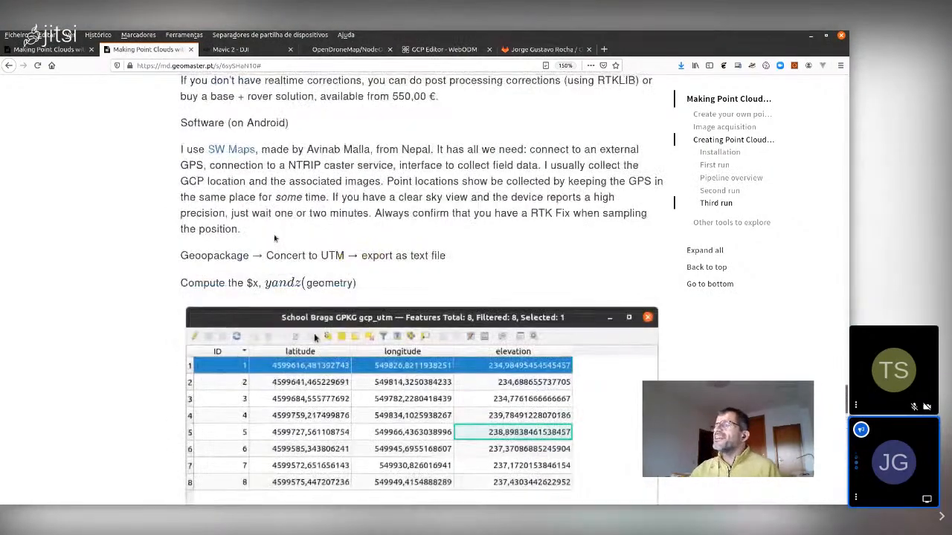
pyautogui.scroll(6, 273, 238)
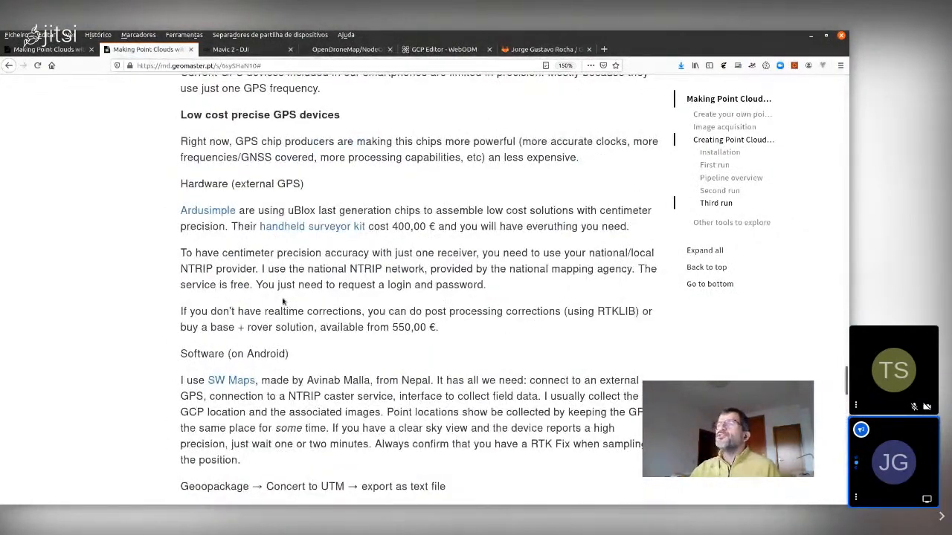
pyautogui.scroll(6, 283, 301)
pyautogui.scroll(-18, 279, 335)
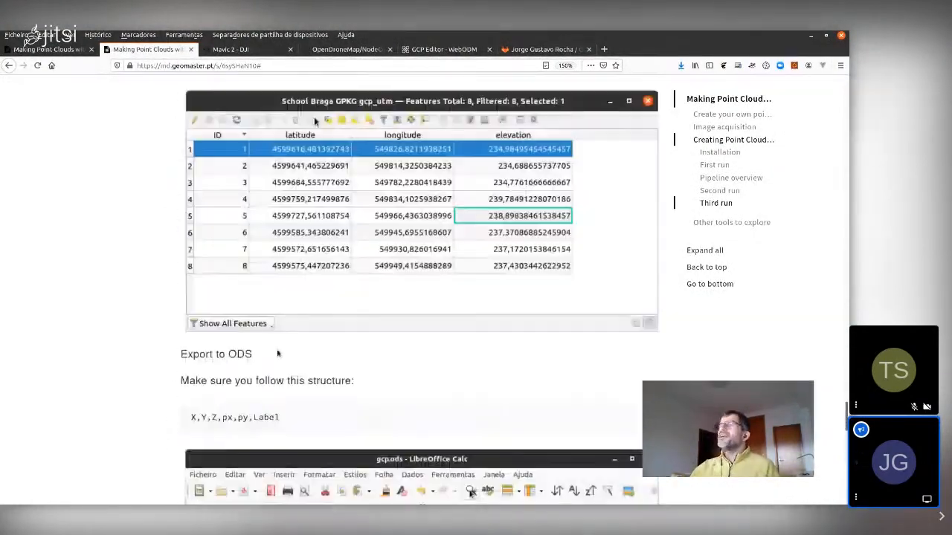
pyautogui.scroll(-20, 277, 354)
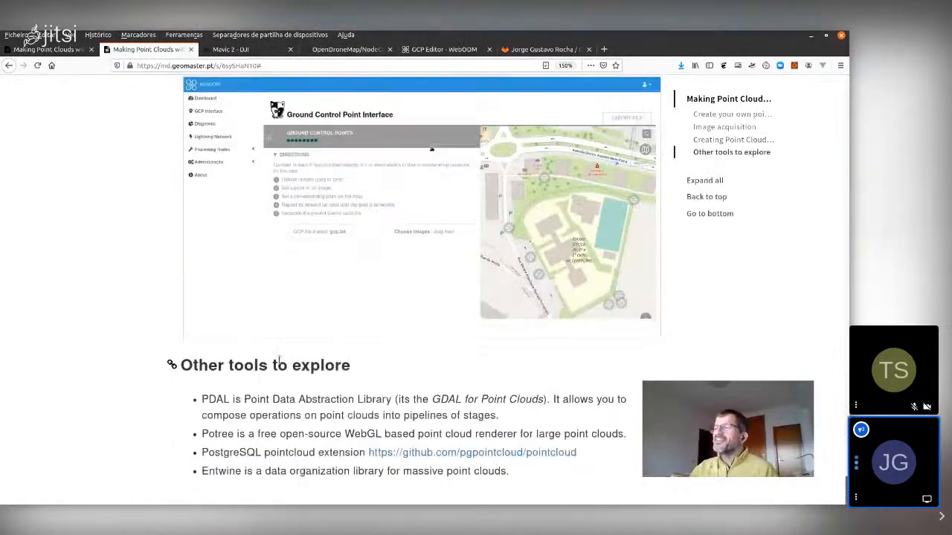
pyautogui.scroll(5, 398, 429)
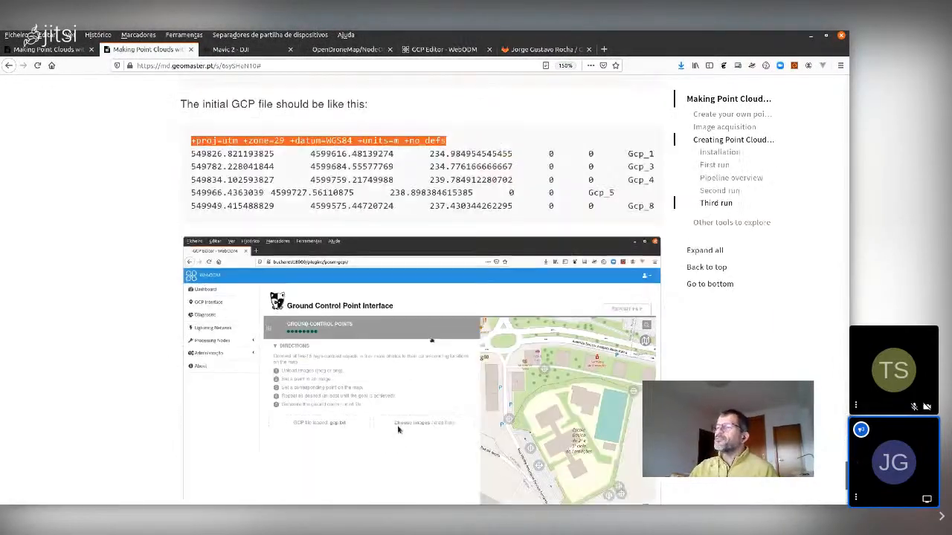
pyautogui.scroll(19, 398, 429)
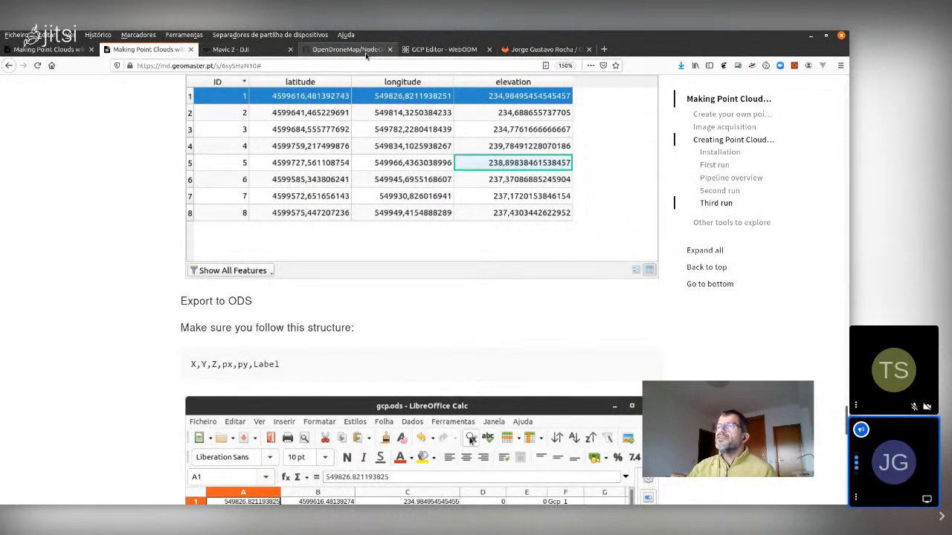
# Examine the notes' UTM coordinate table, the gcp.ods spreadsheet layout and the instructions for exporting to CSV with a .txt extension.
pyautogui.scroll(-3, 438, 380)
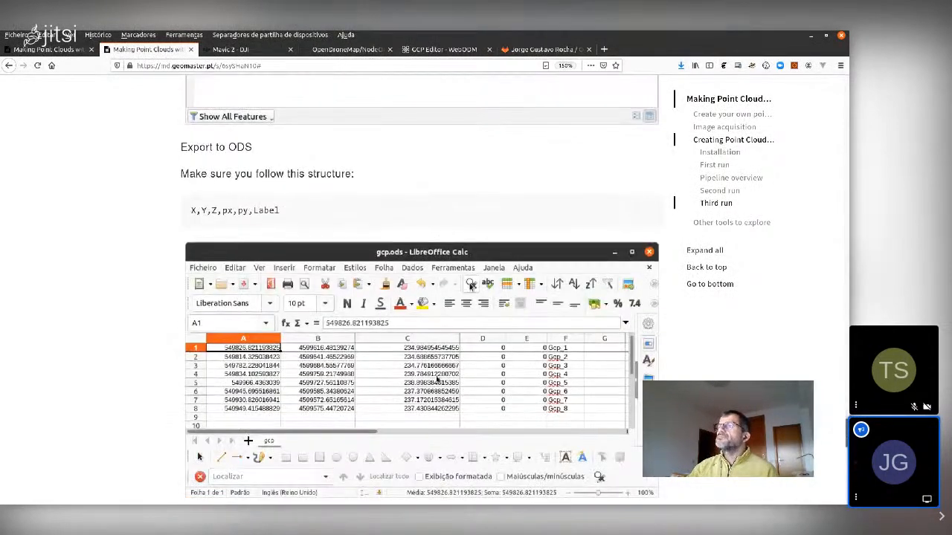
pyautogui.scroll(3, 437, 378)
pyautogui.scroll(-2, 436, 375)
pyautogui.scroll(5, 432, 350)
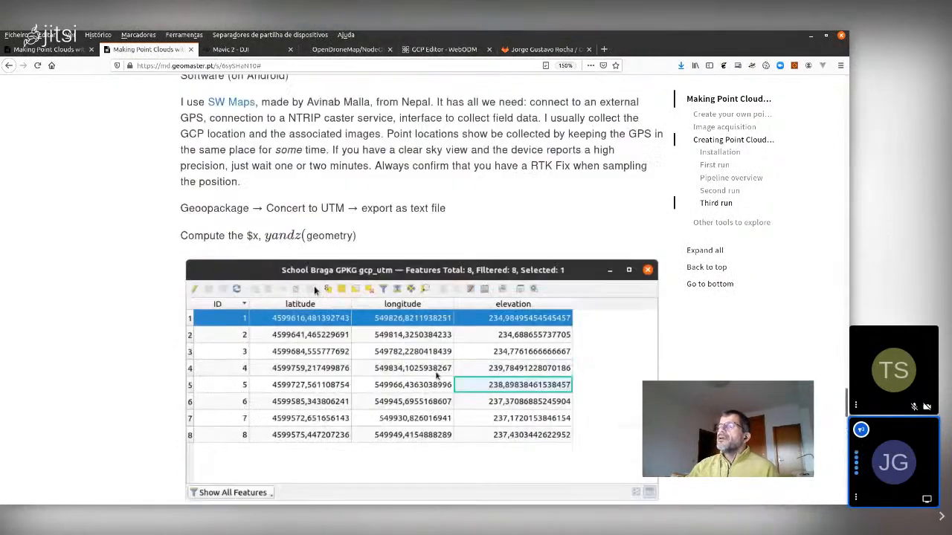
pyautogui.scroll(-6, 416, 349)
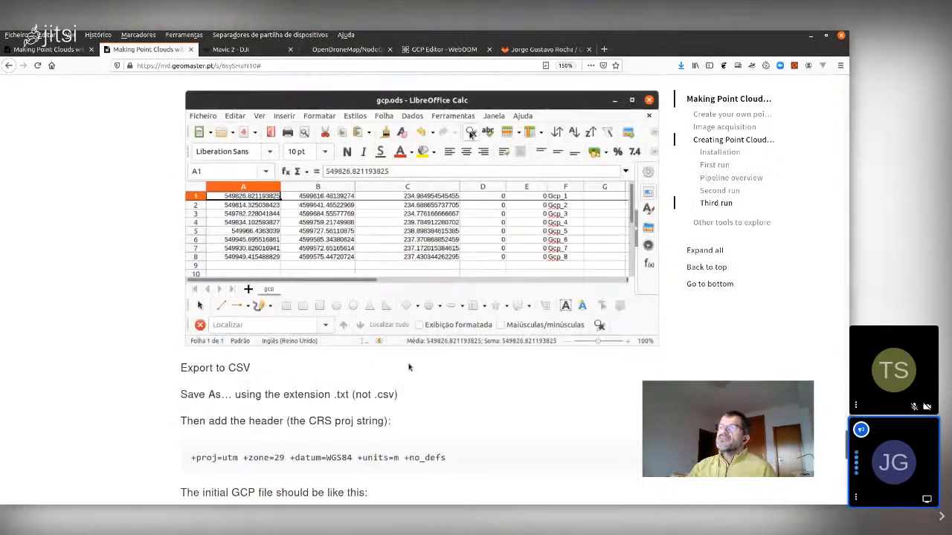
pyautogui.scroll(-4, 405, 373)
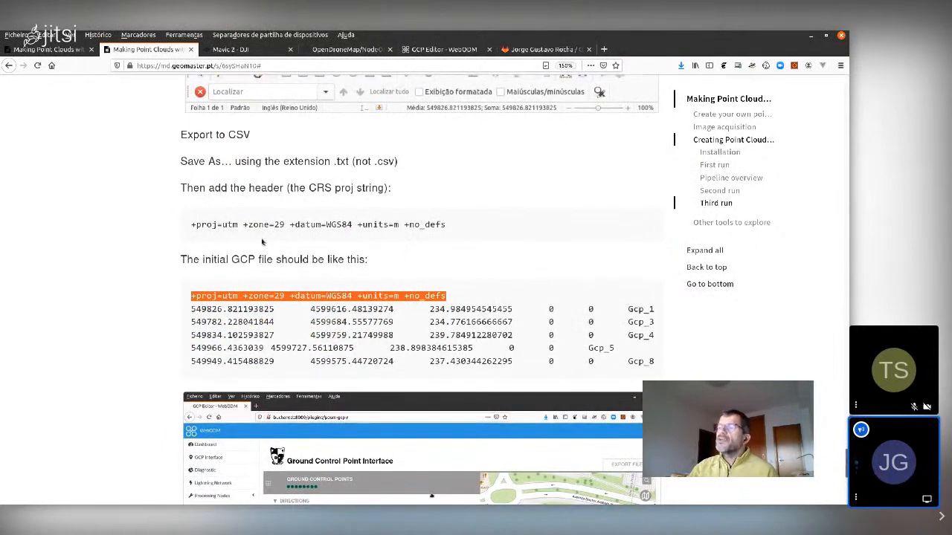
# Highlight the UTM zone number 29 and the beginning of the proj string in the sample GCP file.
pyautogui.doubleClick(277, 296)
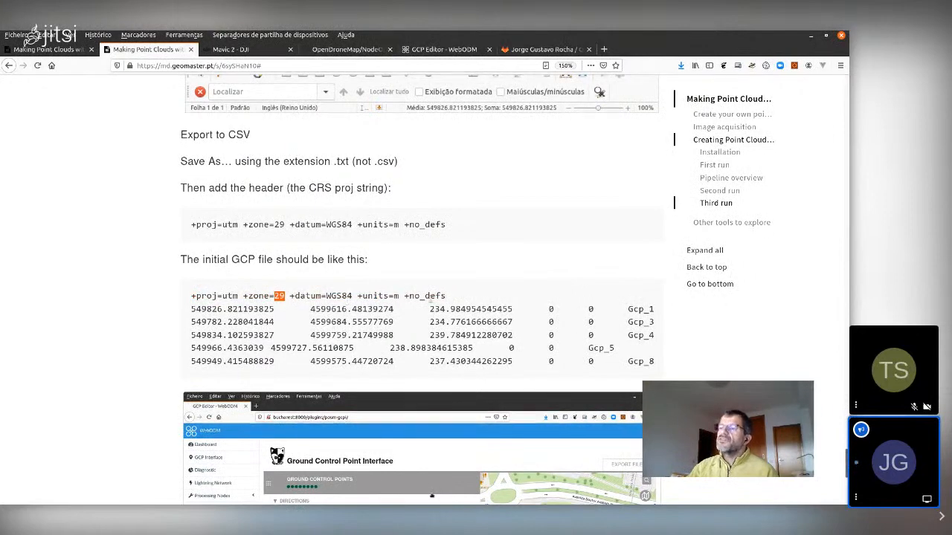
pyautogui.click(191, 298)
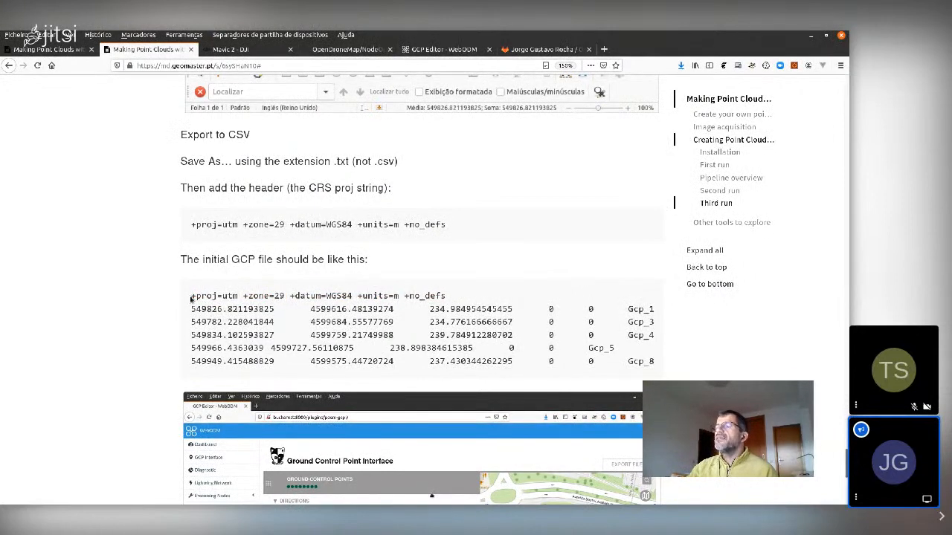
pyautogui.moveTo(191, 296); pyautogui.dragTo(207, 296)
pyautogui.scroll(-3, 268, 323)
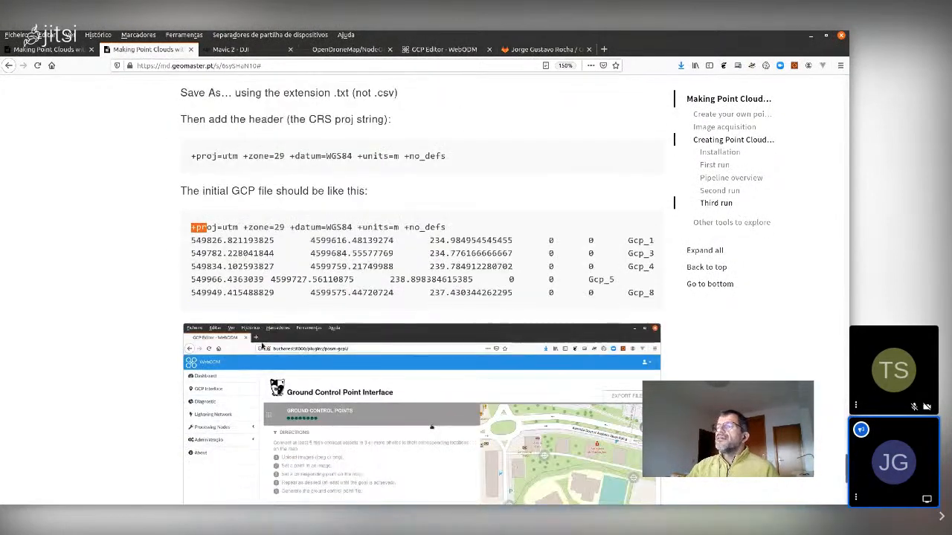
# Retrace the GCP preparation notes from the hand-made markers through surveying and the UTM table to the CRS header instructions.
pyautogui.scroll(9, 268, 324)
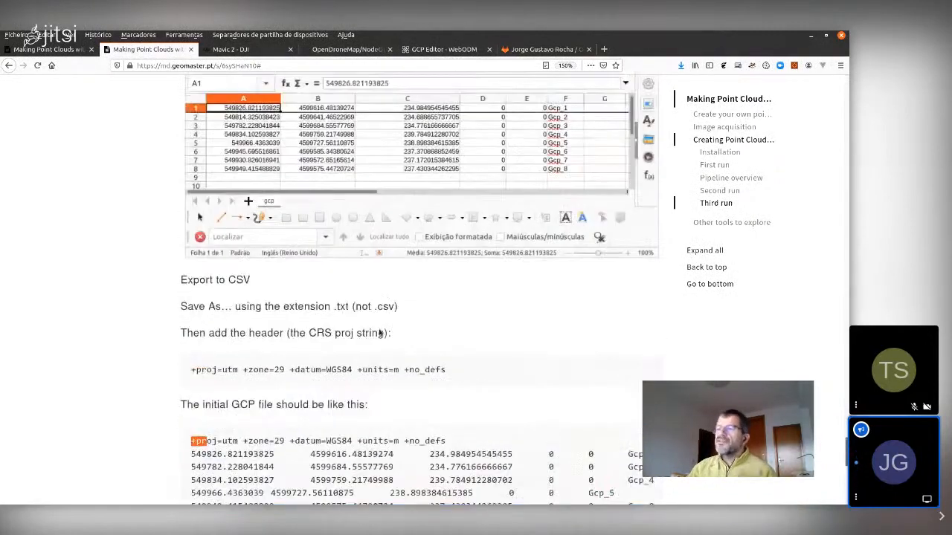
pyautogui.scroll(15, 379, 334)
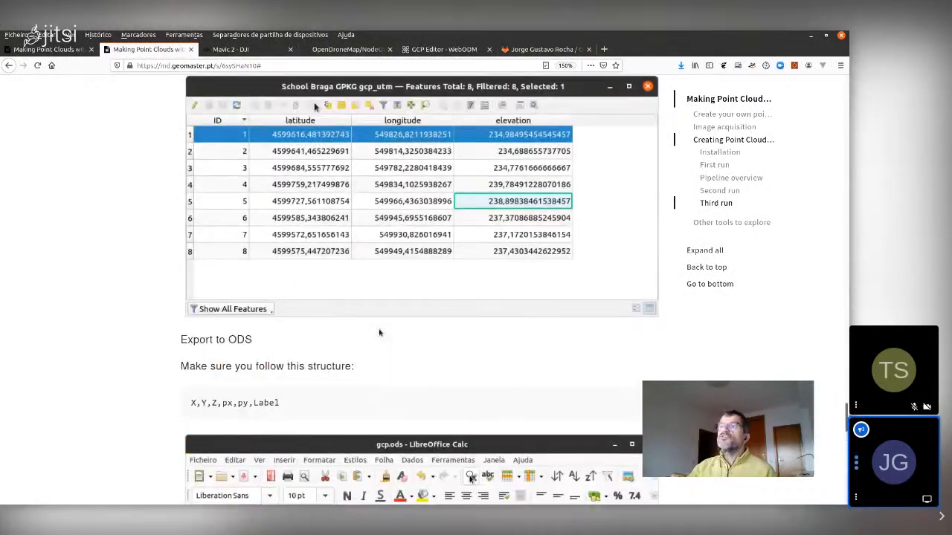
pyautogui.scroll(10, 379, 332)
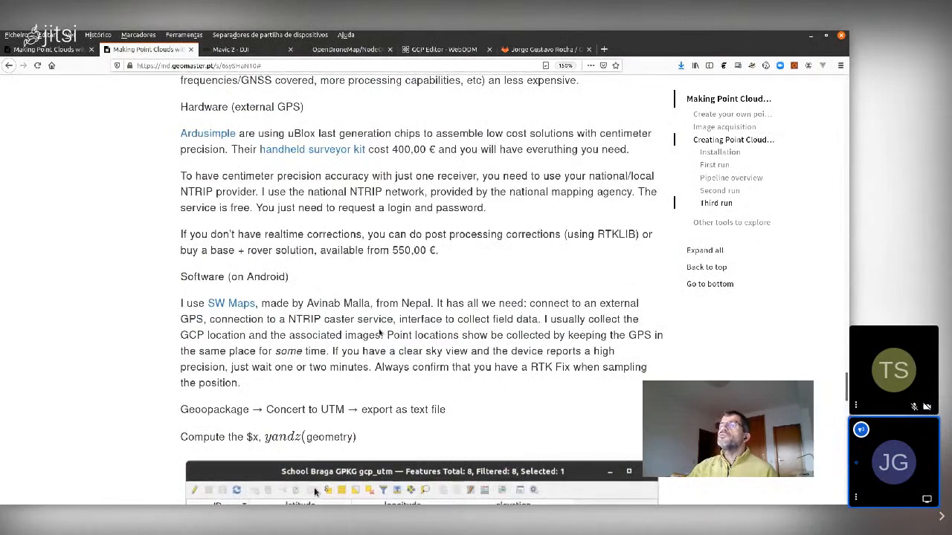
pyautogui.scroll(10, 378, 329)
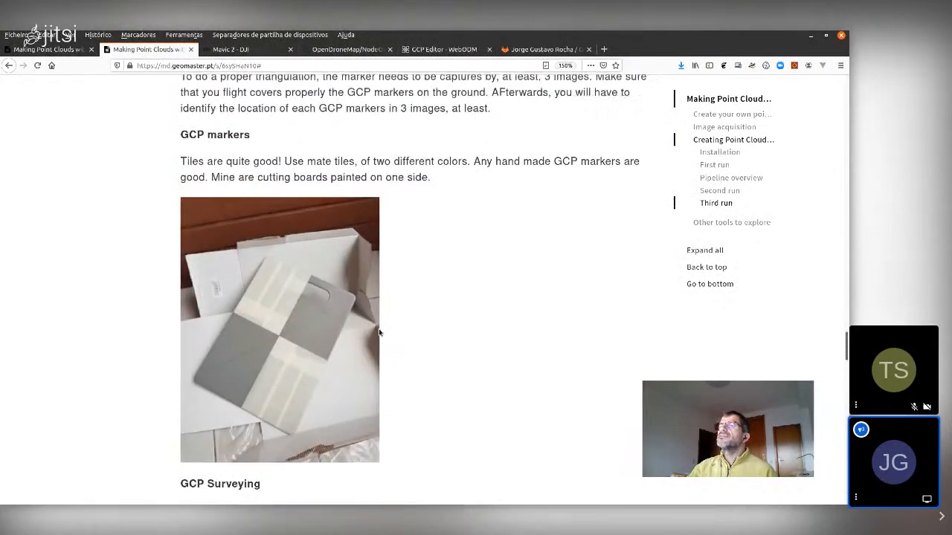
pyautogui.scroll(-5, 379, 334)
pyautogui.scroll(-18, 379, 335)
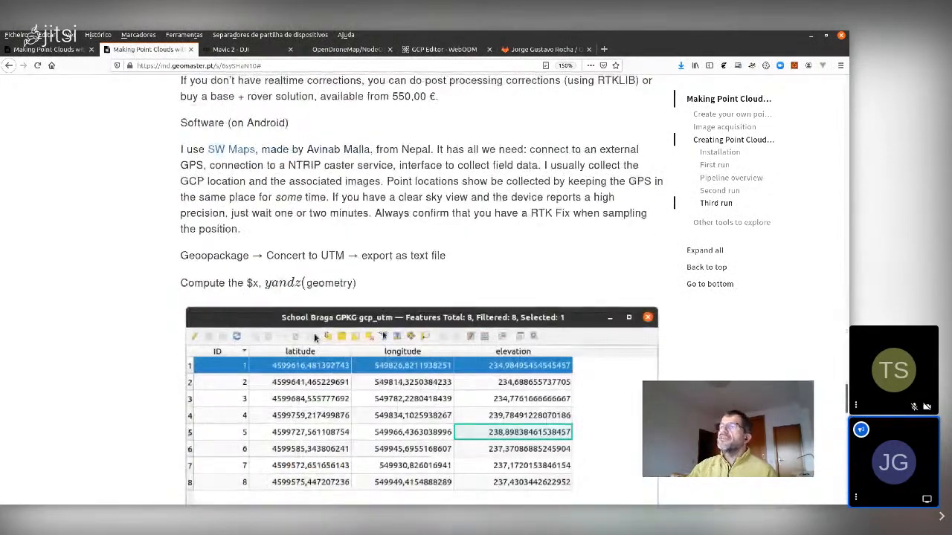
pyautogui.scroll(-18, 314, 338)
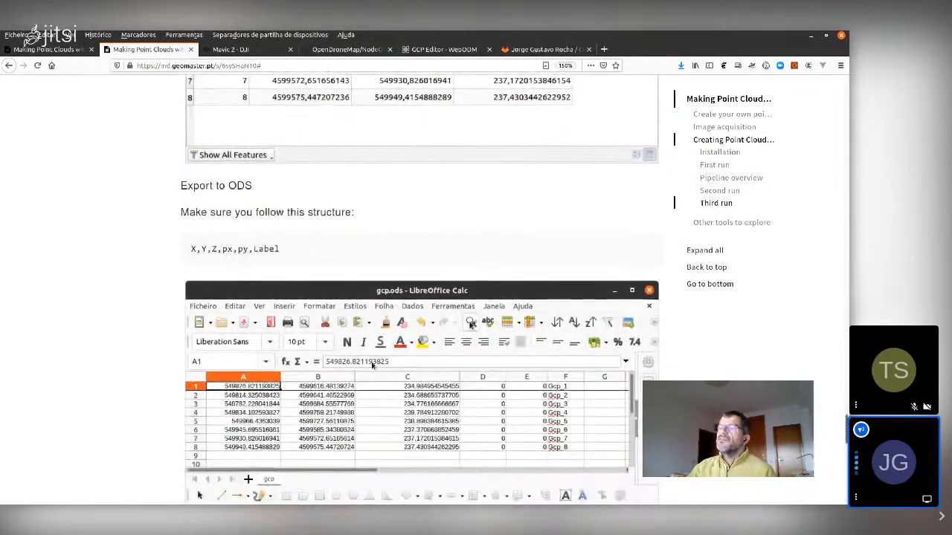
pyautogui.scroll(-5, 372, 363)
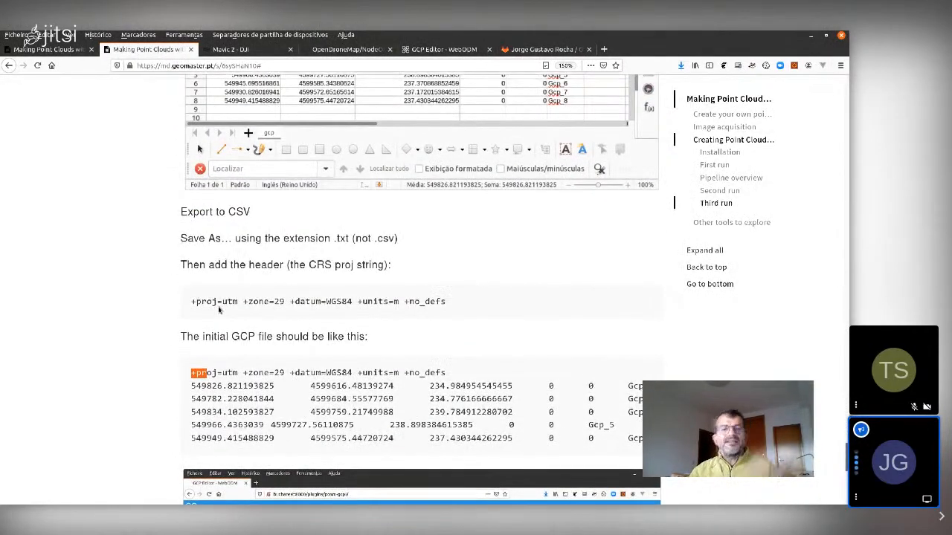
# Highlight the header +proj=utm +zone=29 +datum=WGS84 +units=m +no_defs in the header instructions and in the sample GCP file.
pyautogui.moveTo(191, 301); pyautogui.dragTo(459, 305)
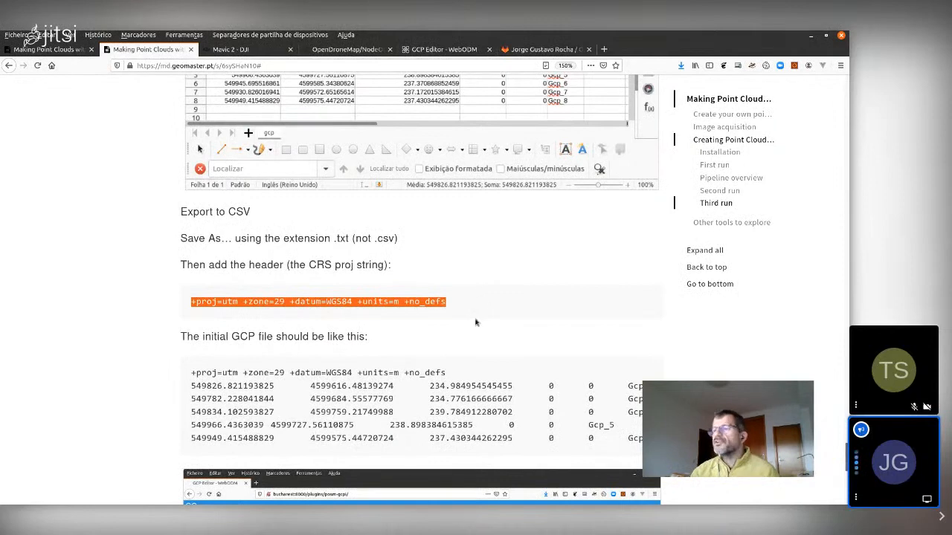
pyautogui.scroll(-3, 476, 388)
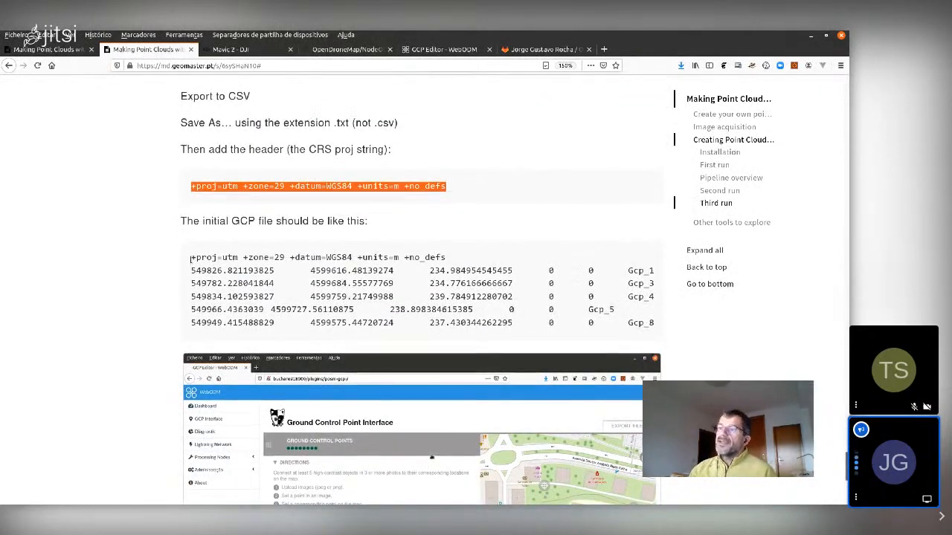
pyautogui.moveTo(191, 259); pyautogui.dragTo(298, 258)
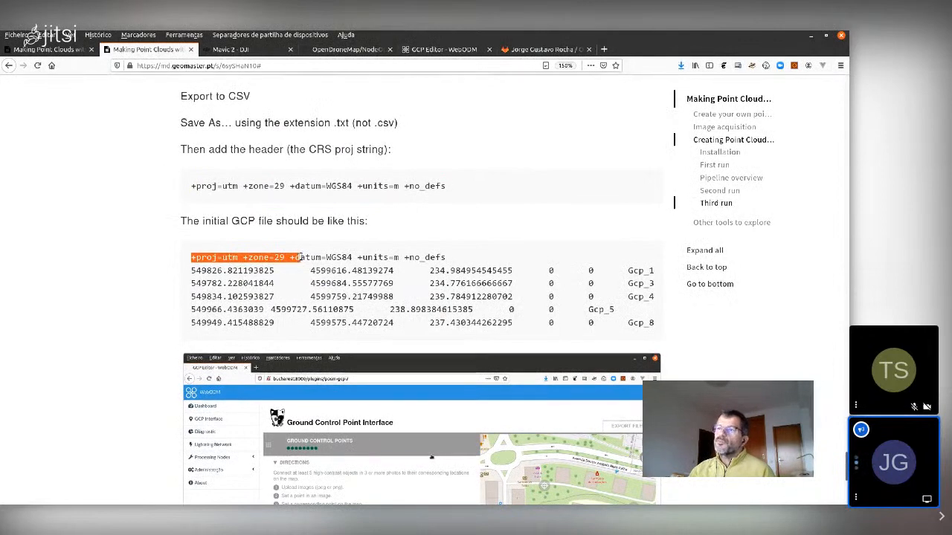
pyautogui.click(450, 258)
pyautogui.moveTo(450, 258); pyautogui.dragTo(186, 255)
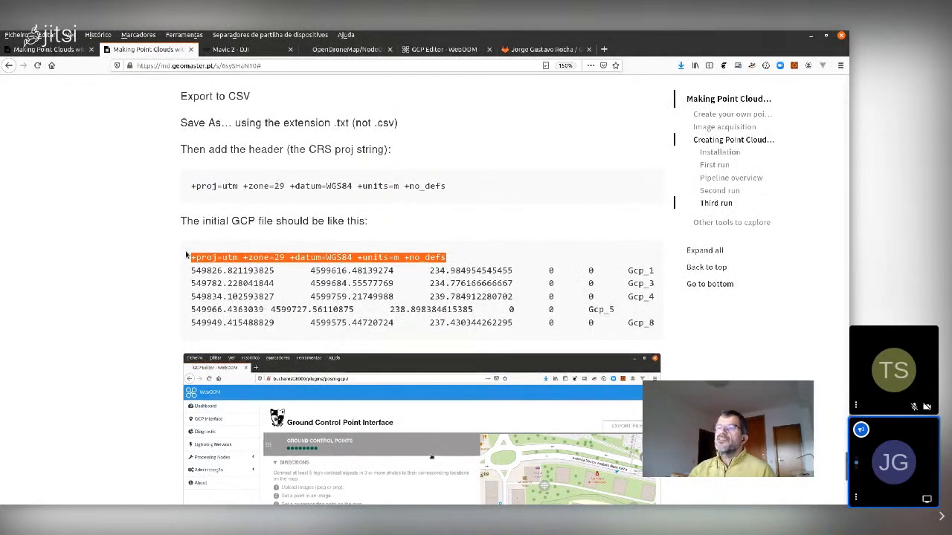
# Highlight the easting, northing and elevation values in the Gcp_1 row of the sample GCP file.
pyautogui.click(192, 270)
pyautogui.moveTo(192, 271); pyautogui.dragTo(324, 271)
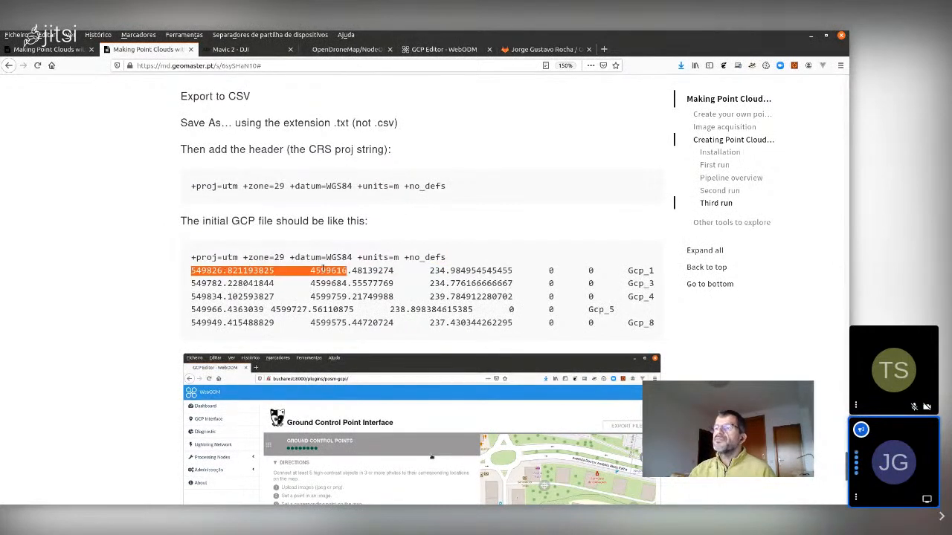
pyautogui.moveTo(435, 271); pyautogui.dragTo(512, 270)
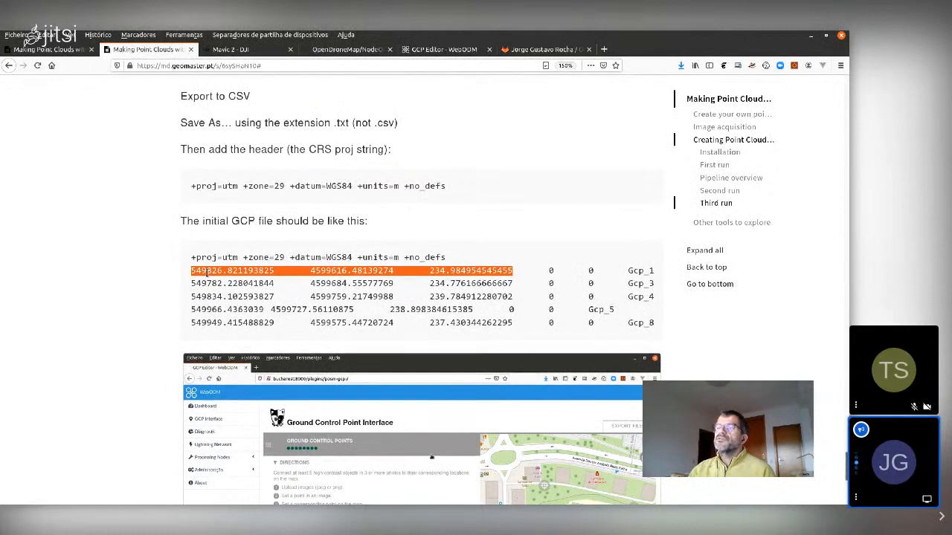
pyautogui.doubleClick(437, 272)
pyautogui.moveTo(437, 272); pyautogui.dragTo(476, 273)
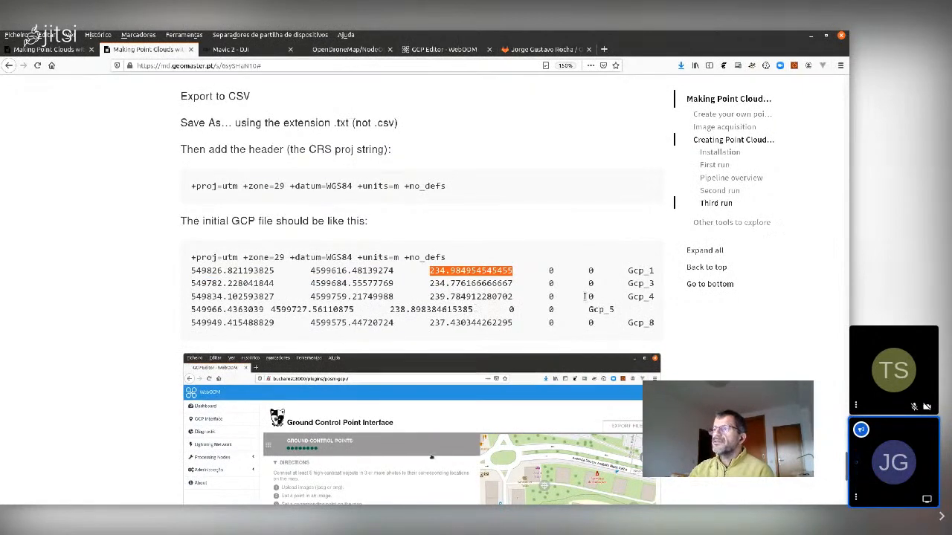
# Highlight the two zero placeholders and the Gcp_1 label, and all the coordinate rows of the sample GCP file.
pyautogui.moveTo(550, 271); pyautogui.dragTo(593, 271)
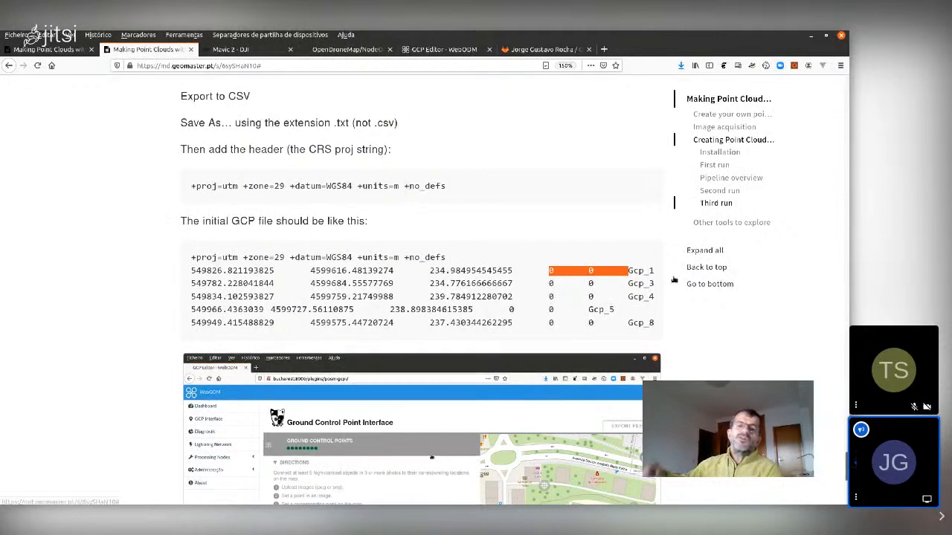
pyautogui.click(640, 271)
pyautogui.doubleClick(640, 270)
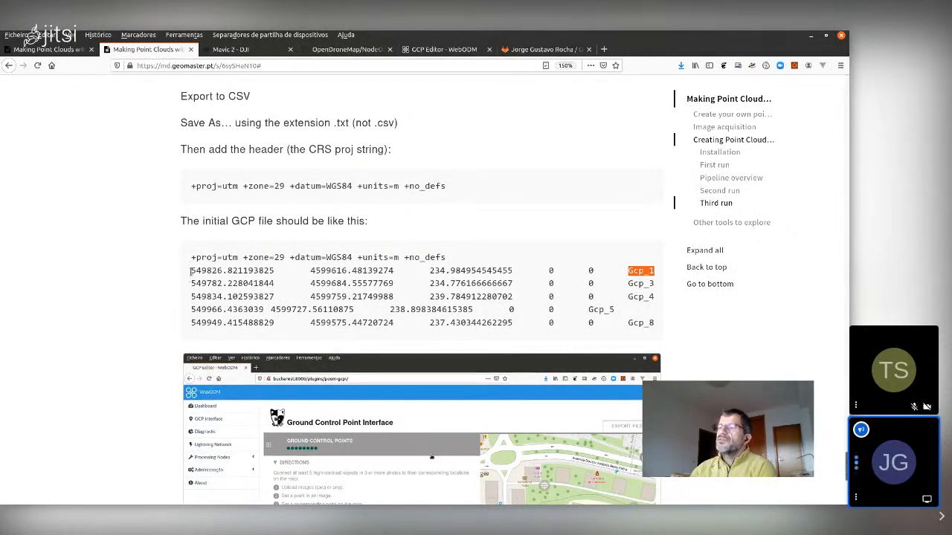
pyautogui.moveTo(192, 271); pyautogui.dragTo(581, 339)
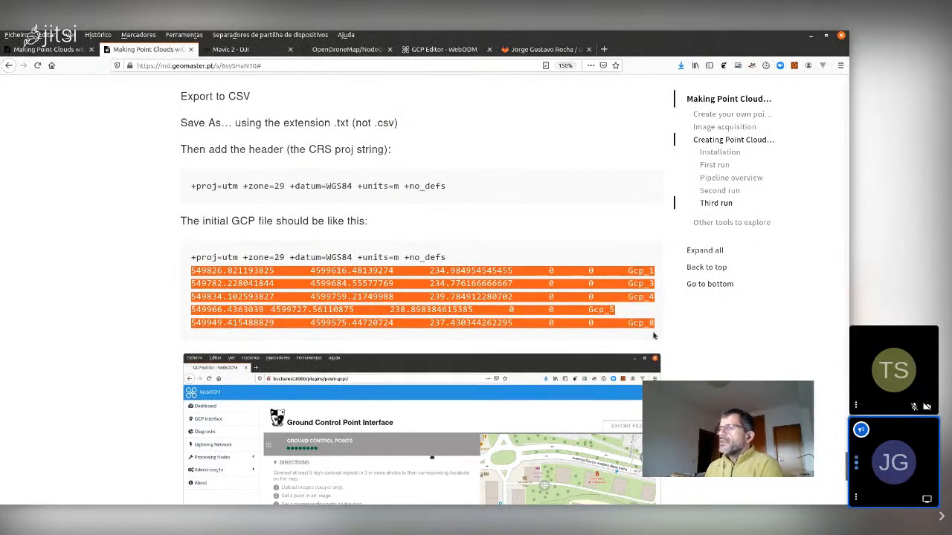
pyautogui.scroll(-3, 516, 448)
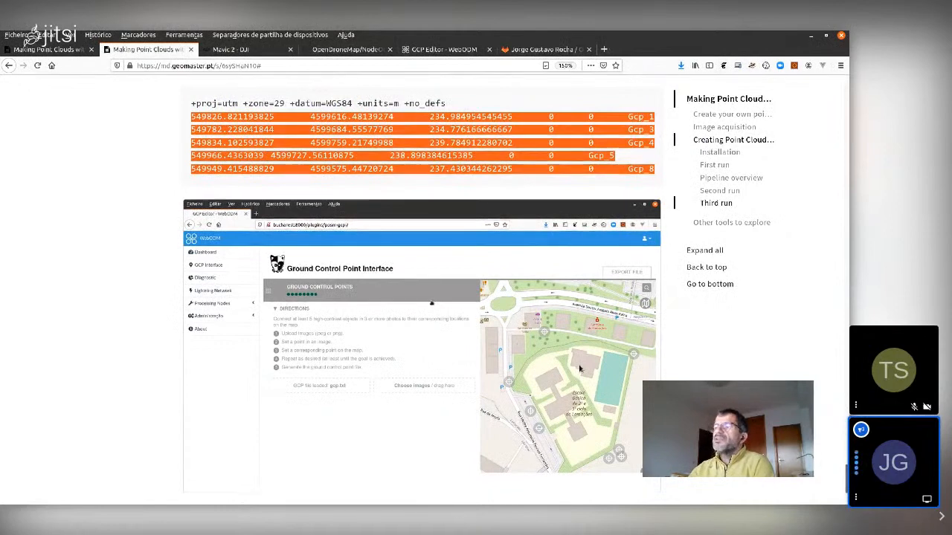
# Switch to WebODM's Ground Control Point Interface and load the previewed gcp_from_qgis.txt file onto the map.
pyautogui.click(331, 50)
pyautogui.click(427, 51)
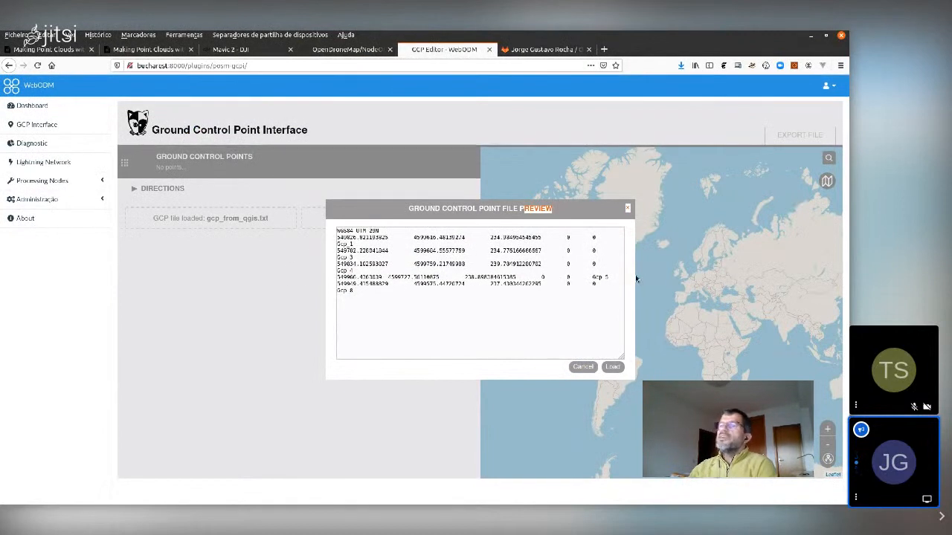
pyautogui.click(612, 366)
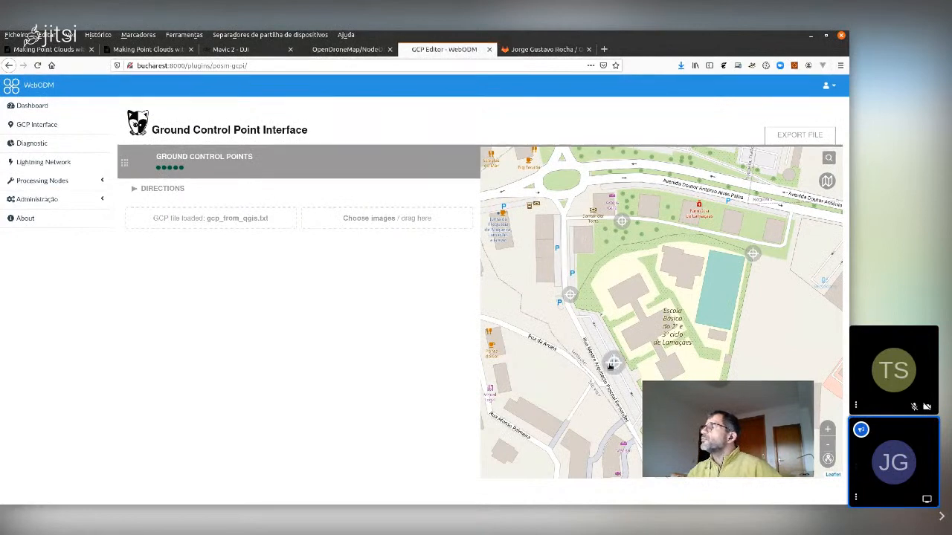
# Add all the drone photos from the school/Mission 3/data folder to the Ground Control Point Interface.
pyautogui.click(353, 222)
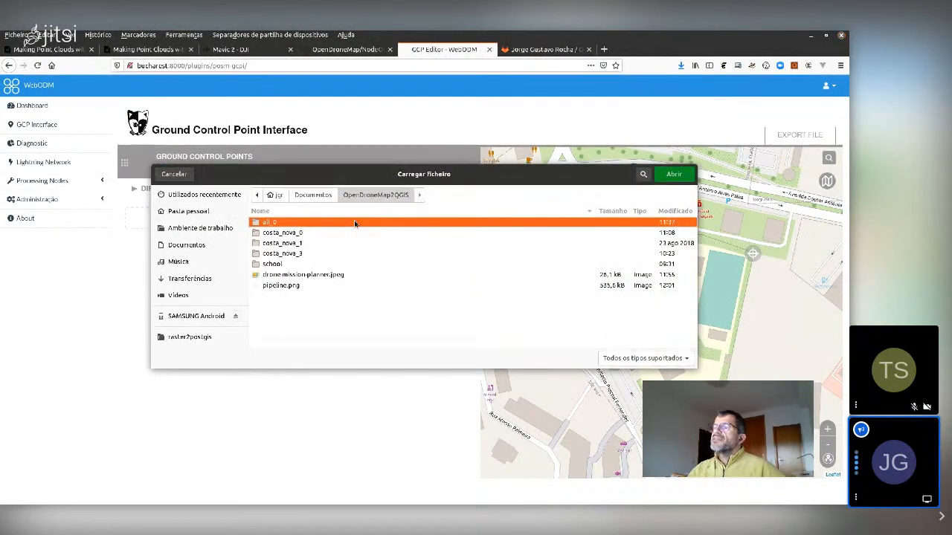
pyautogui.doubleClick(307, 265)
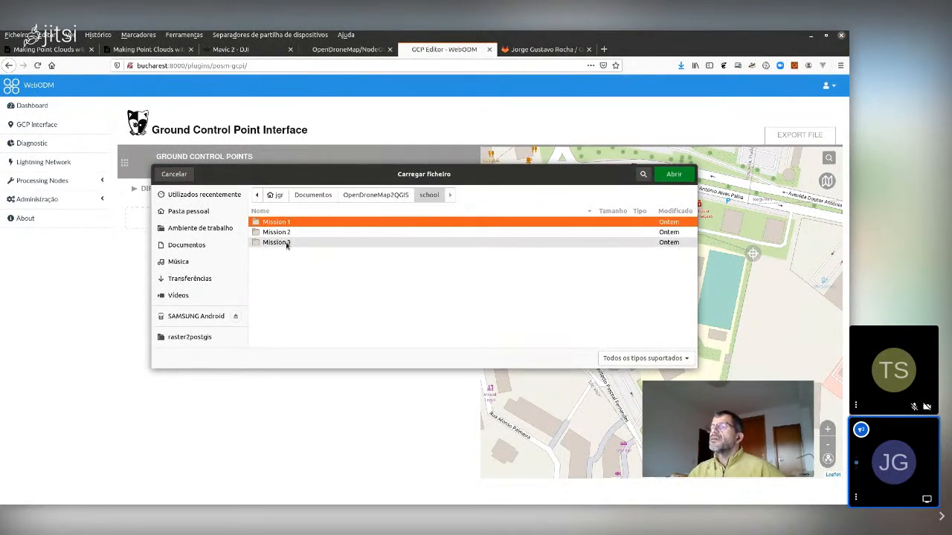
pyautogui.doubleClick(286, 243)
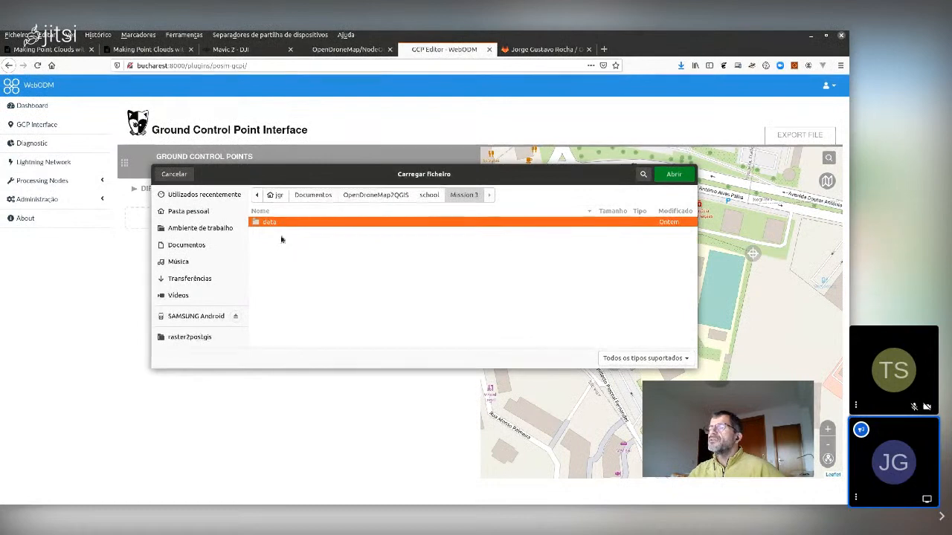
pyautogui.doubleClick(275, 223)
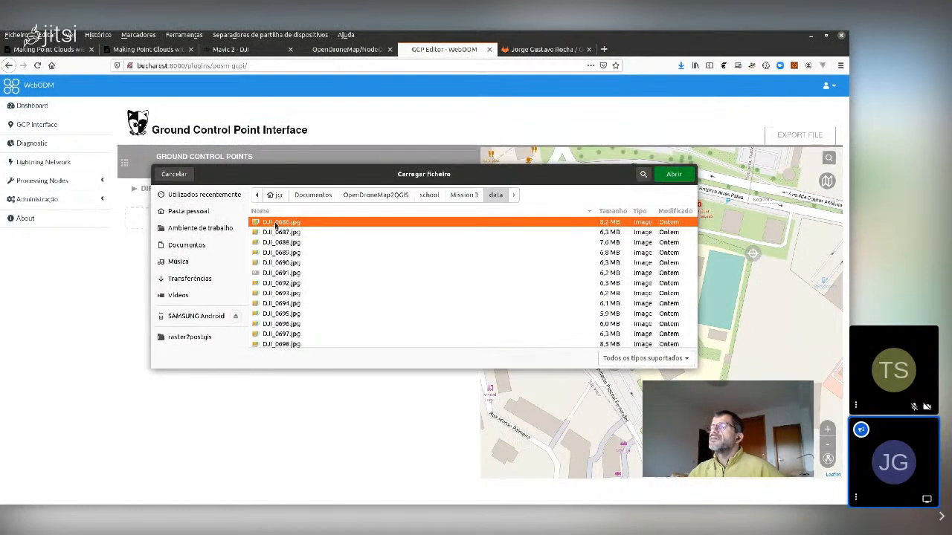
pyautogui.hotkey('ctrl', 'a')
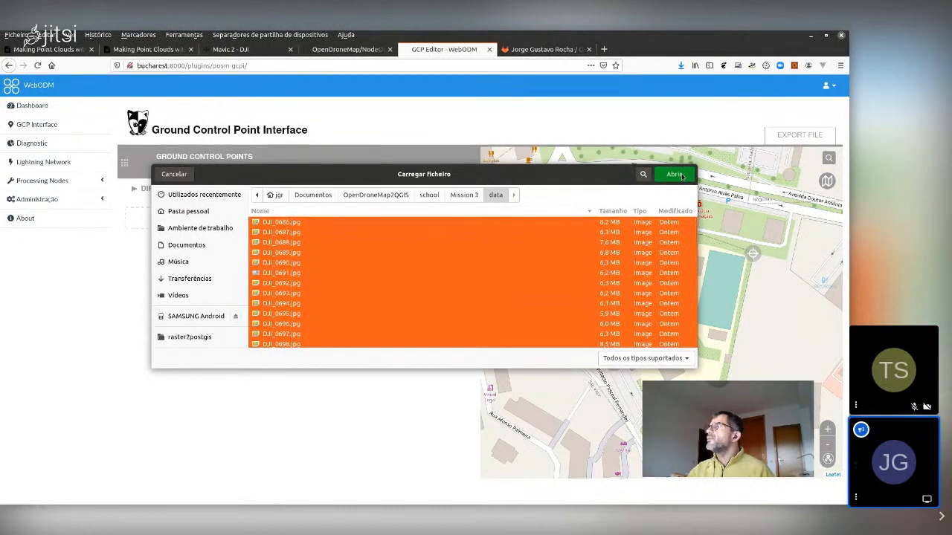
pyautogui.click(681, 175)
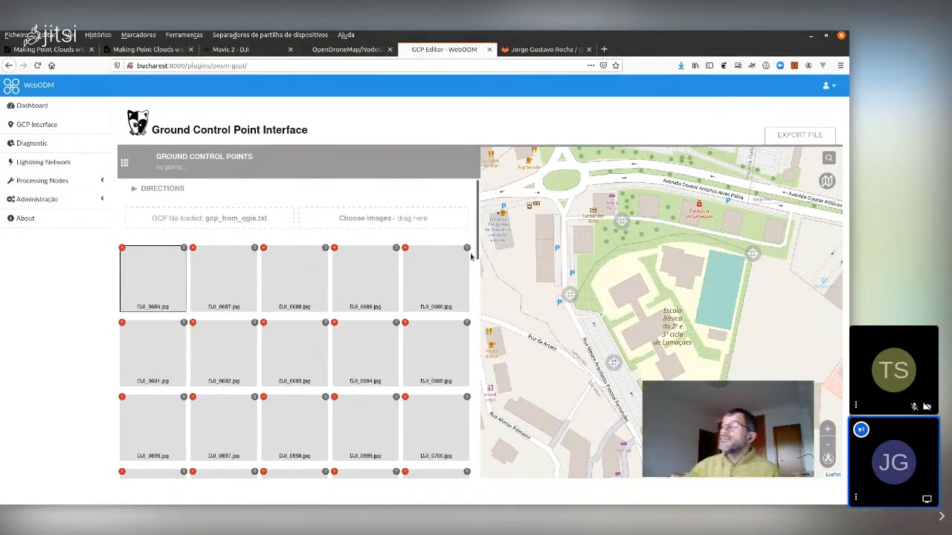
# Browse the added photo thumbnails, view DJI_0686.jpg and return to the photo grid.
pyautogui.scroll(-1, 476, 265)
pyautogui.moveTo(476, 264); pyautogui.dragTo(478, 319)
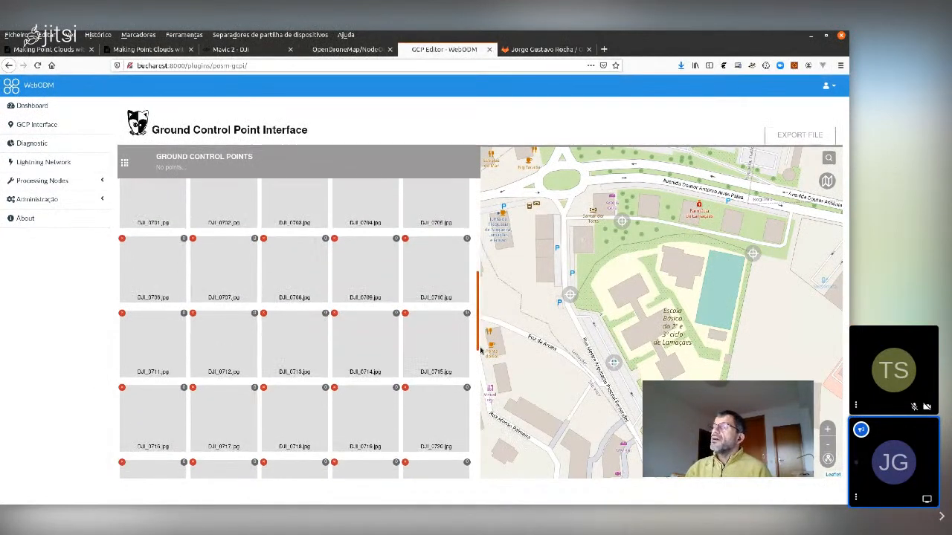
pyautogui.scroll(4, 213, 282)
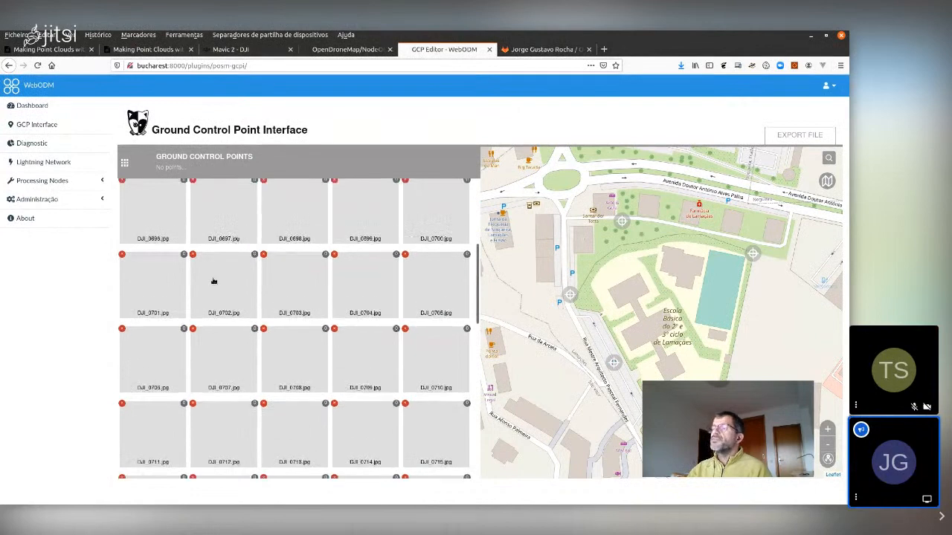
pyautogui.scroll(3, 213, 286)
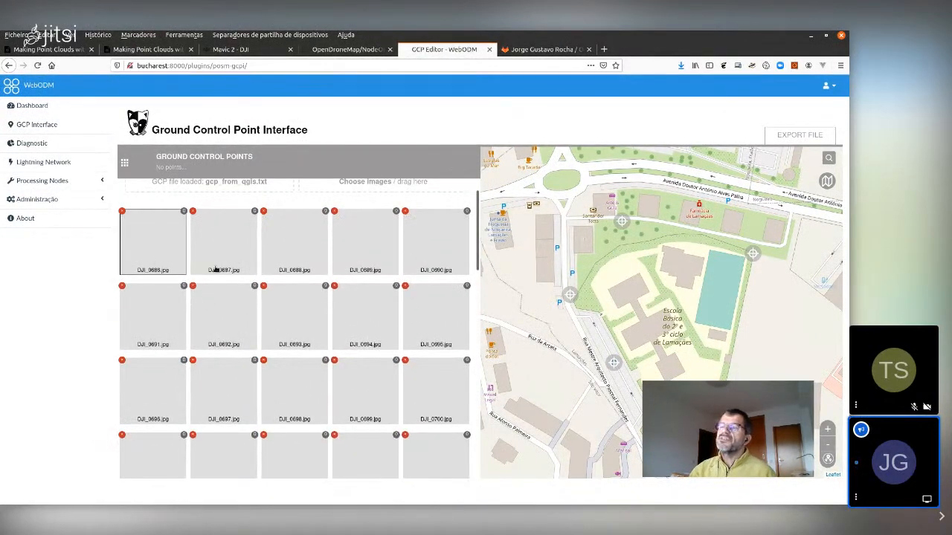
pyautogui.click(172, 260)
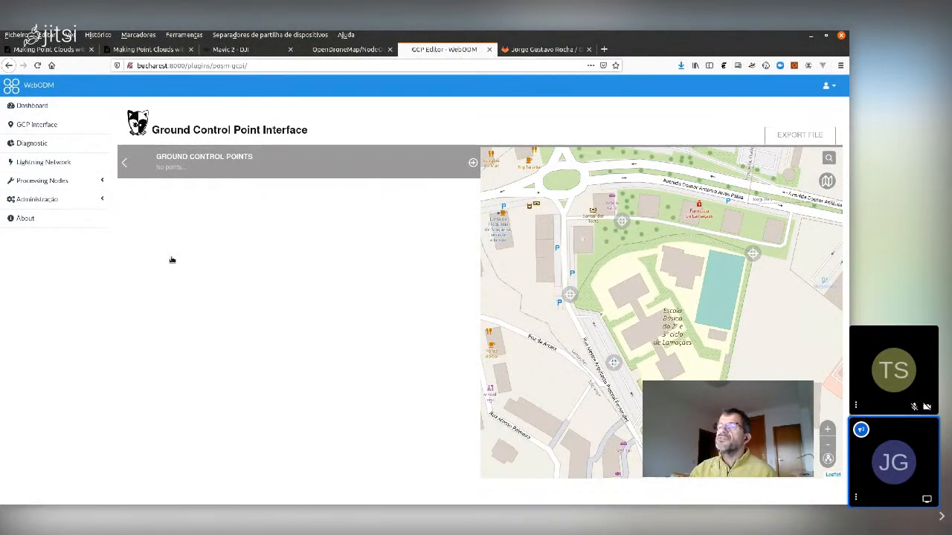
pyautogui.click(126, 163)
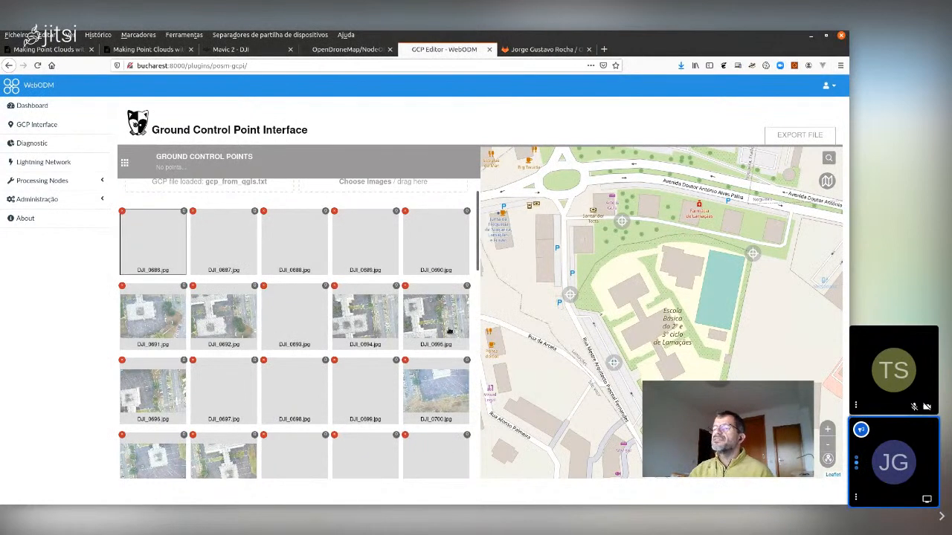
# In DJI_0695.jpg, place an image point on the marker in the parking road and link it to the control point southwest of the school.
pyautogui.click(449, 327)
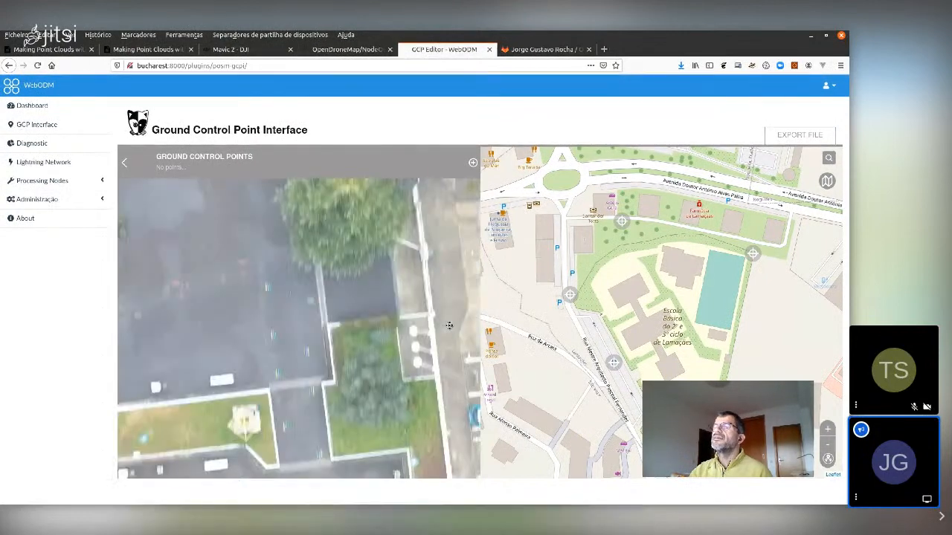
pyautogui.scroll(-5, 370, 338)
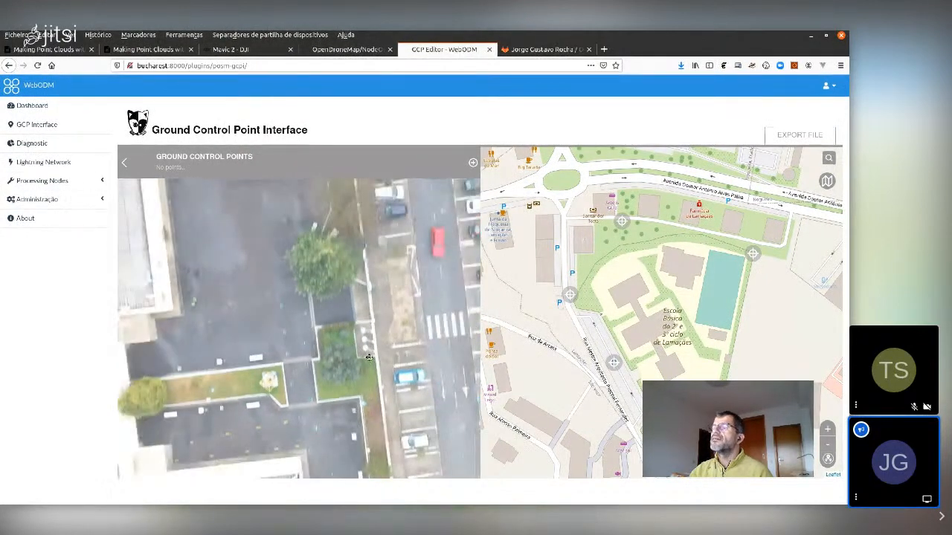
pyautogui.moveTo(440, 425); pyautogui.dragTo(370, 412)
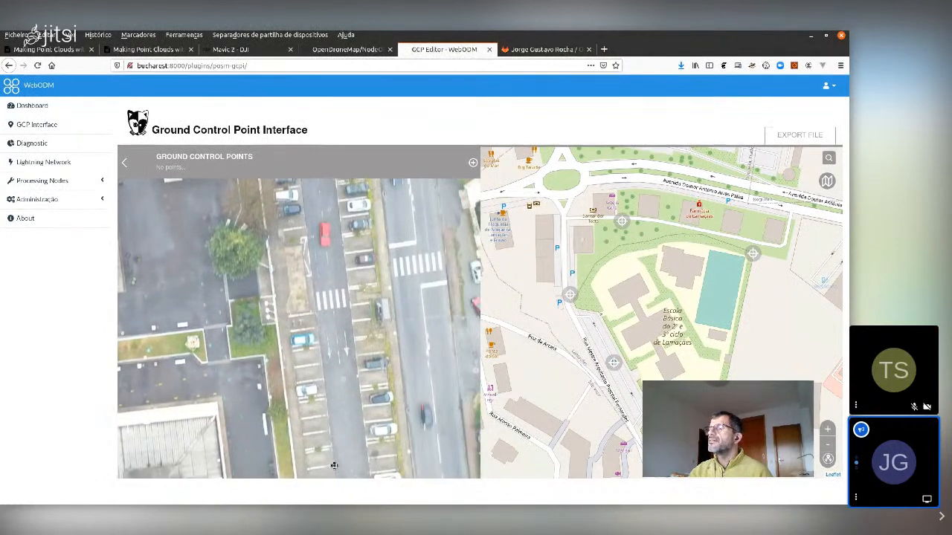
pyautogui.scroll(1, 365, 399)
pyautogui.scroll(1, 365, 402)
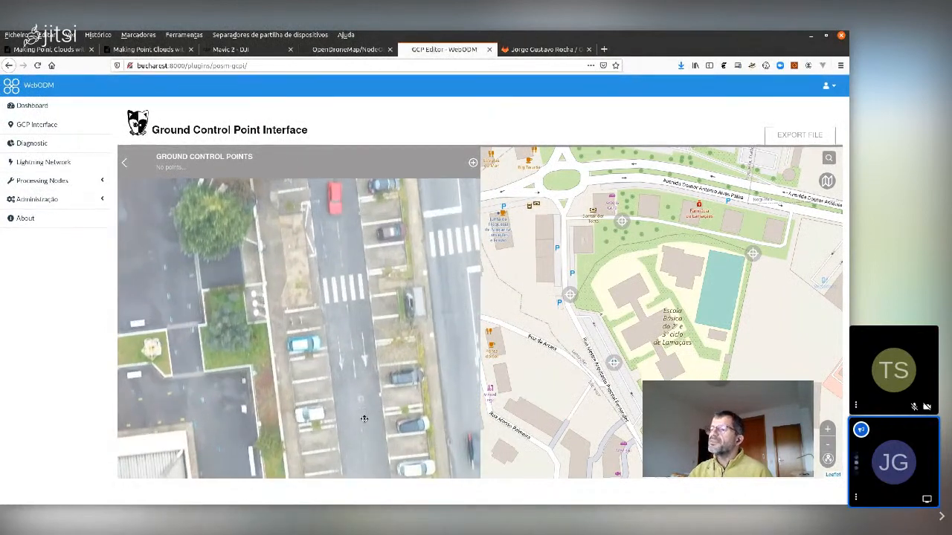
pyautogui.moveTo(365, 418); pyautogui.dragTo(298, 313)
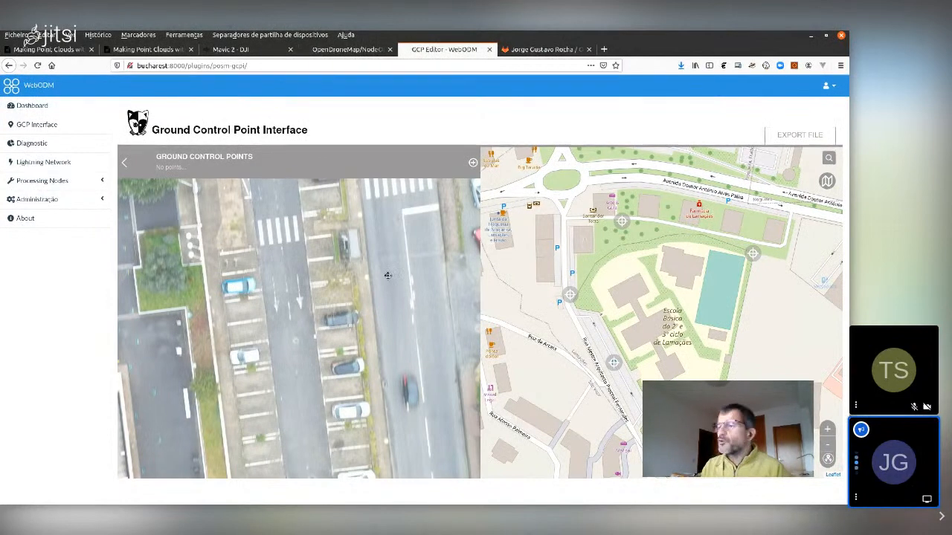
pyautogui.scroll(-2, 314, 346)
pyautogui.scroll(-1, 314, 346)
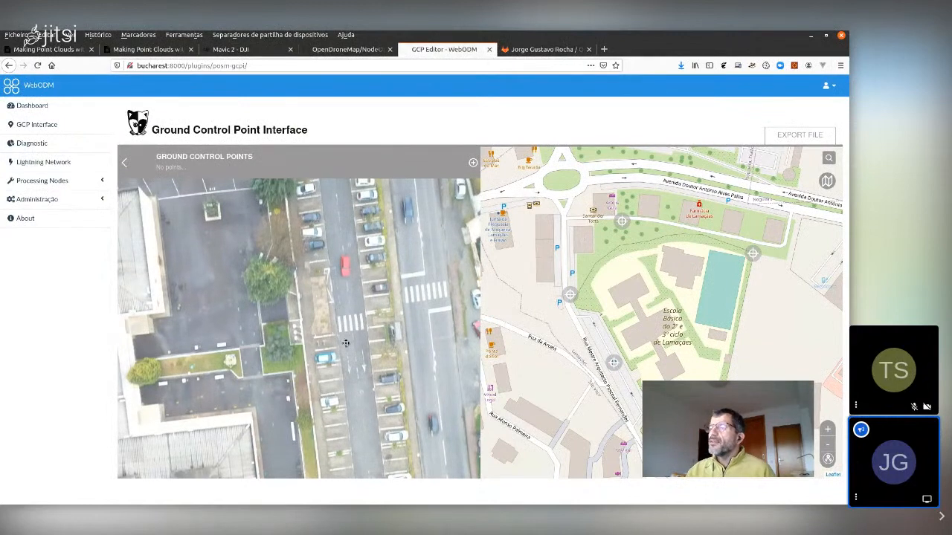
pyautogui.scroll(1, 369, 407)
pyautogui.scroll(1, 369, 408)
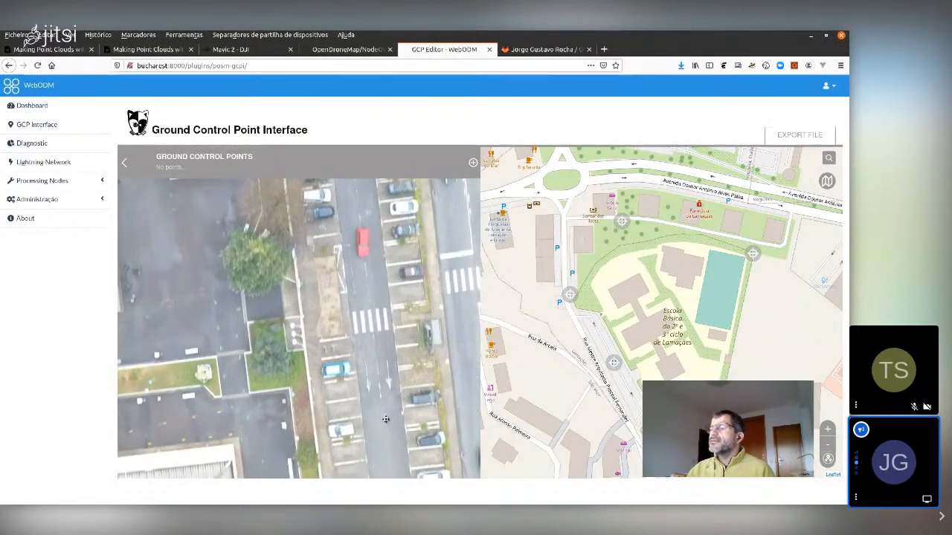
pyautogui.moveTo(369, 408); pyautogui.dragTo(309, 363)
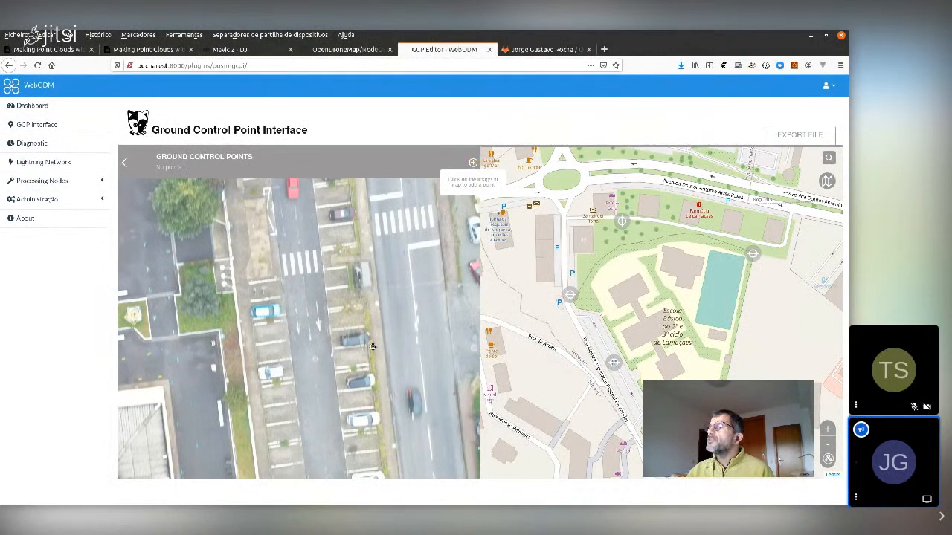
pyautogui.click(316, 360)
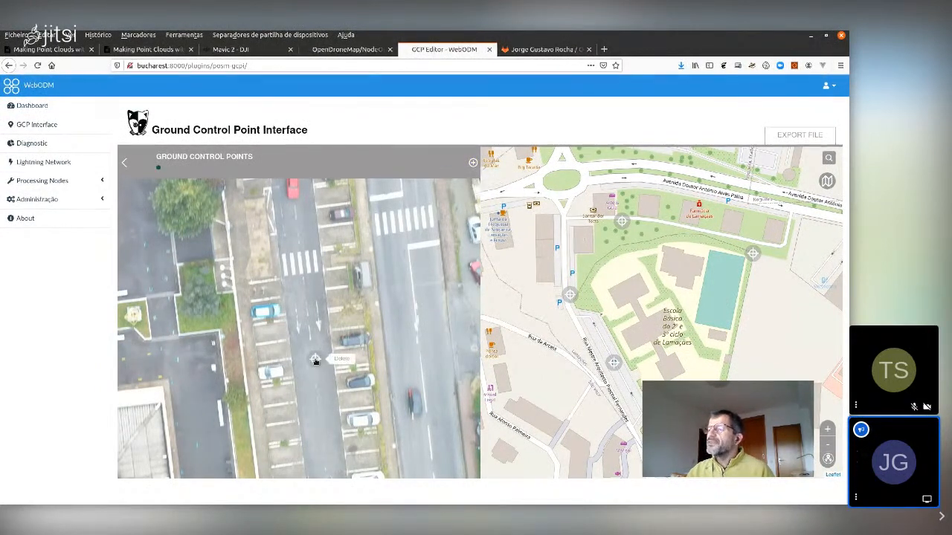
pyautogui.click(613, 363)
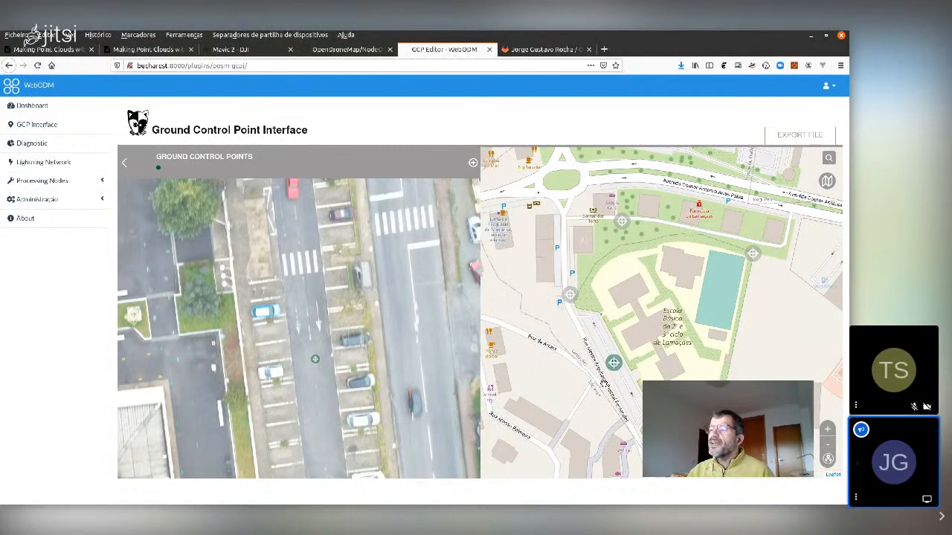
# Open photo DJI_0694.jpg and move its image point onto the marker in the parking road.
pyautogui.click(124, 165)
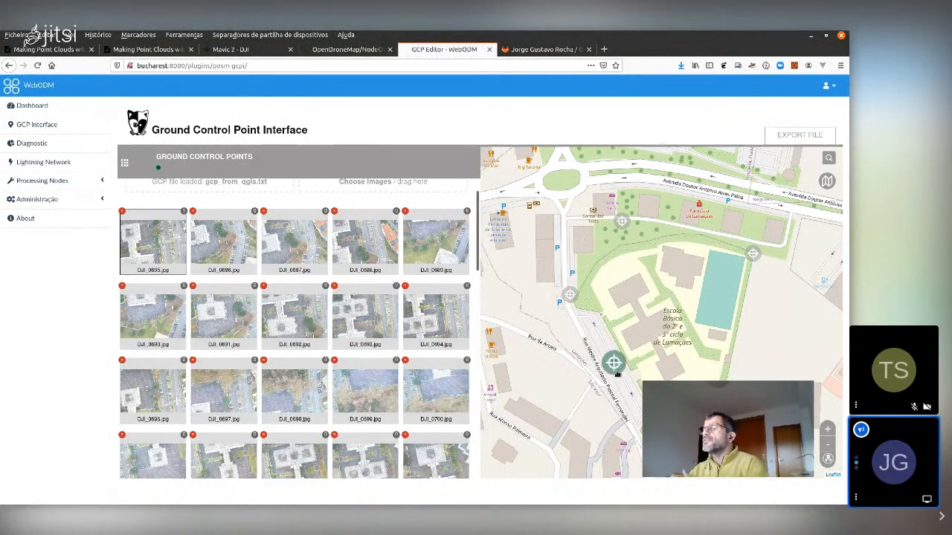
pyautogui.click(437, 333)
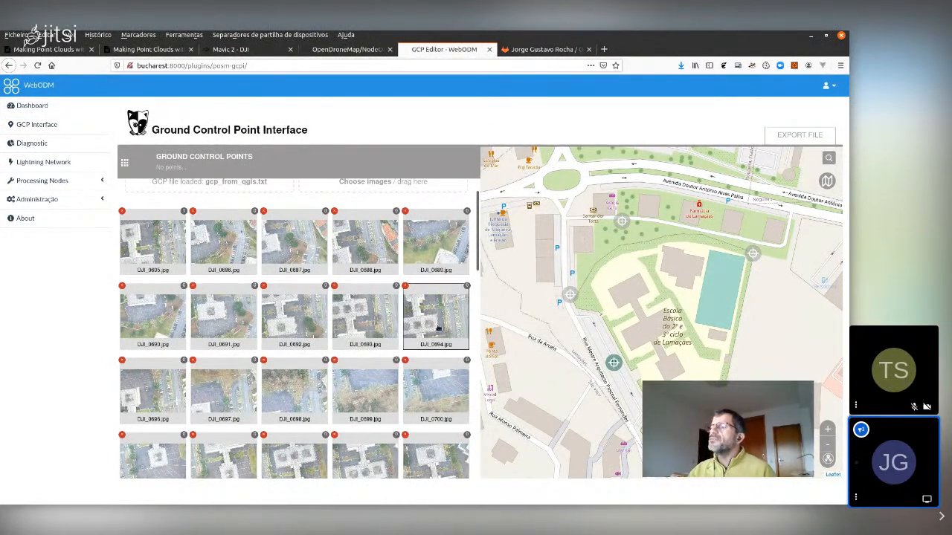
pyautogui.click(438, 328)
pyautogui.scroll(-2, 405, 412)
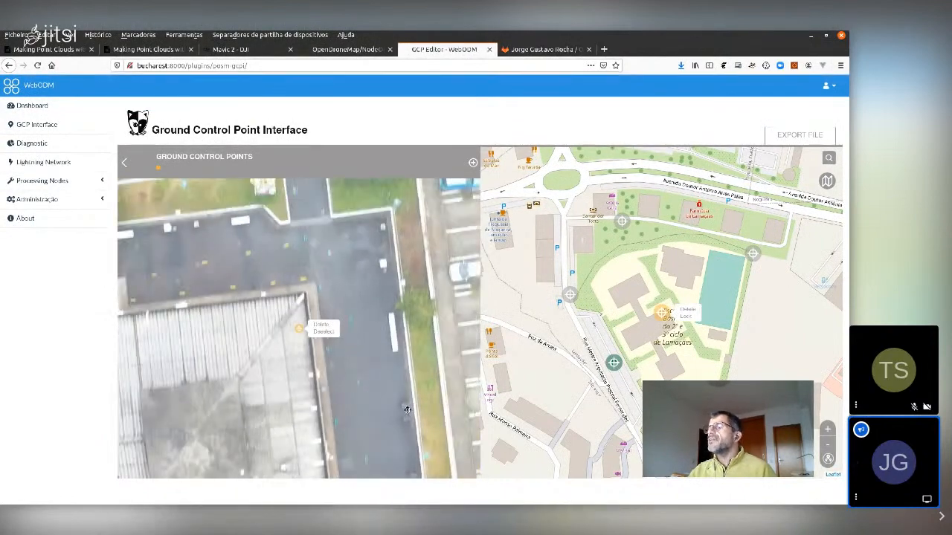
pyautogui.scroll(-2, 405, 412)
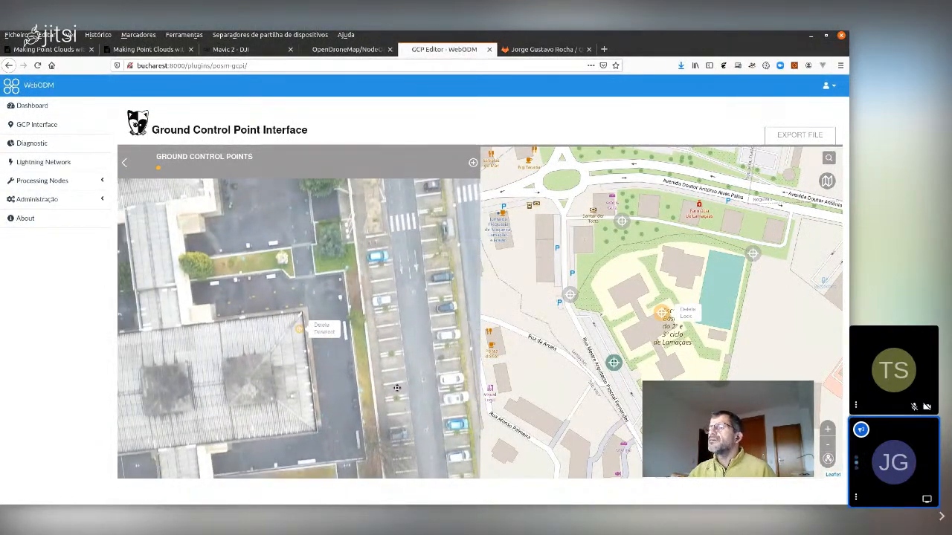
pyautogui.moveTo(386, 377); pyautogui.dragTo(338, 382)
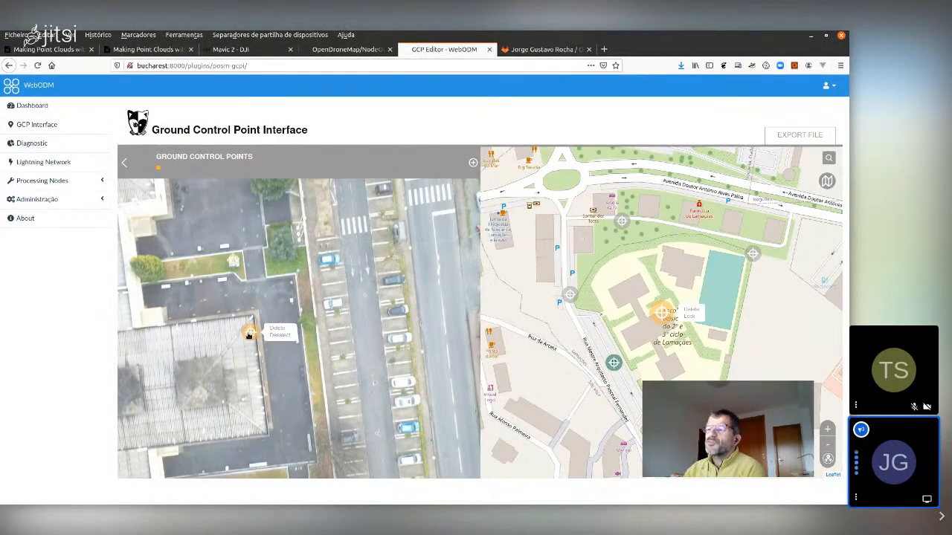
pyautogui.moveTo(250, 334)
pyautogui.mouseDown()
pyautogui.moveTo(338, 313)
pyautogui.moveTo(365, 294)
pyautogui.mouseUp()
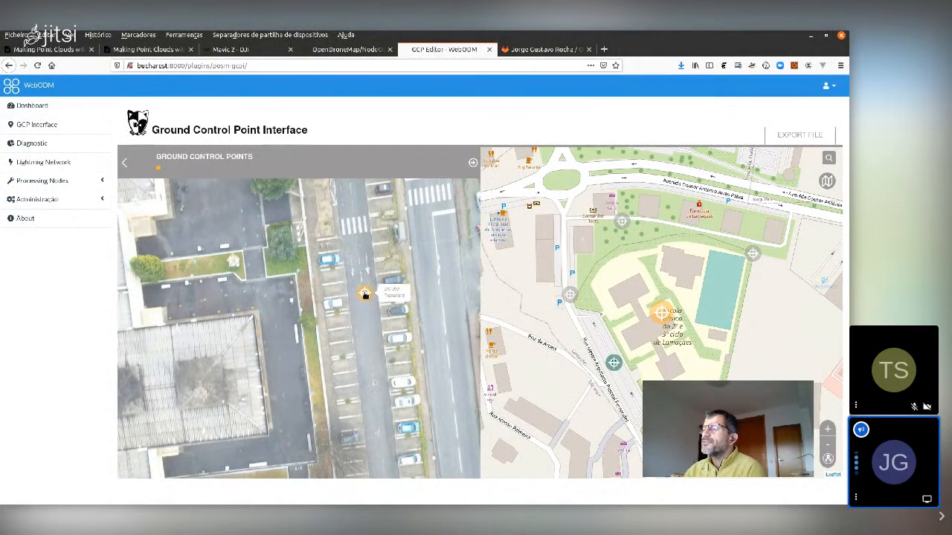
pyautogui.scroll(2, 365, 294)
pyautogui.scroll(4, 365, 294)
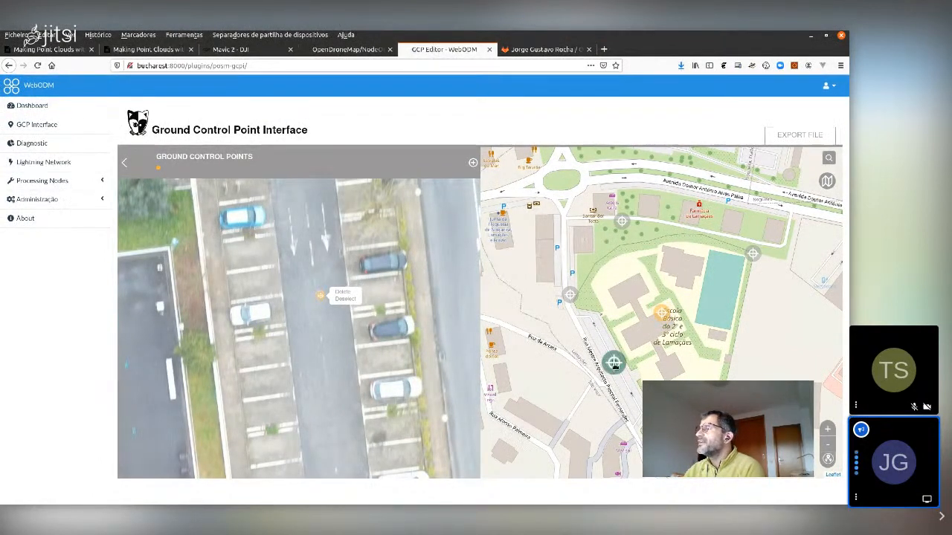
# Delete the image point in DJI_0694.jpg, add a new one on the parking road marker and link it to the control point southwest of the school.
pyautogui.click(346, 295)
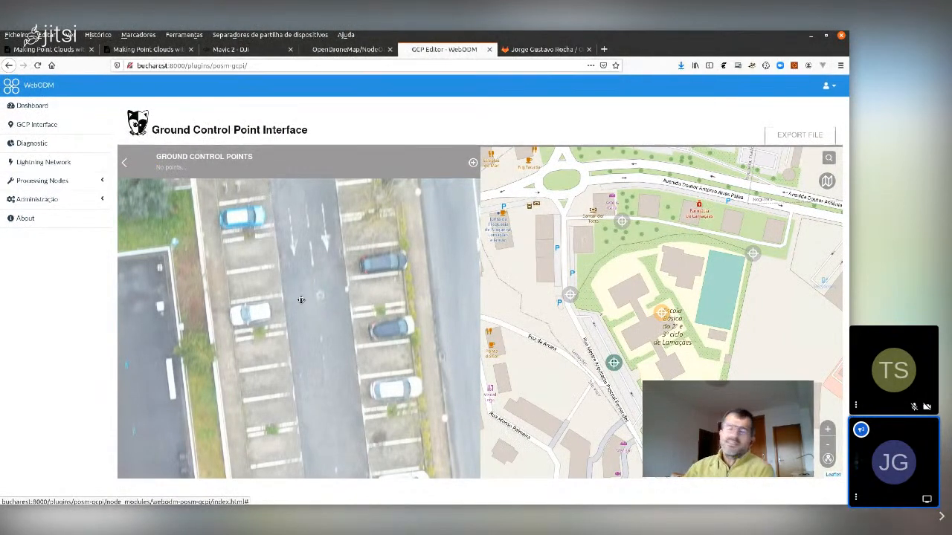
pyautogui.click(473, 162)
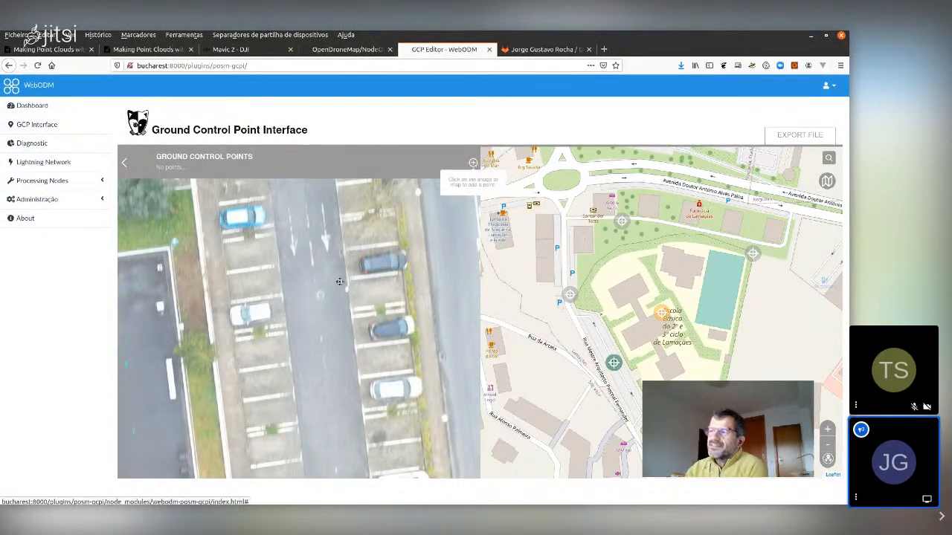
pyautogui.click(321, 295)
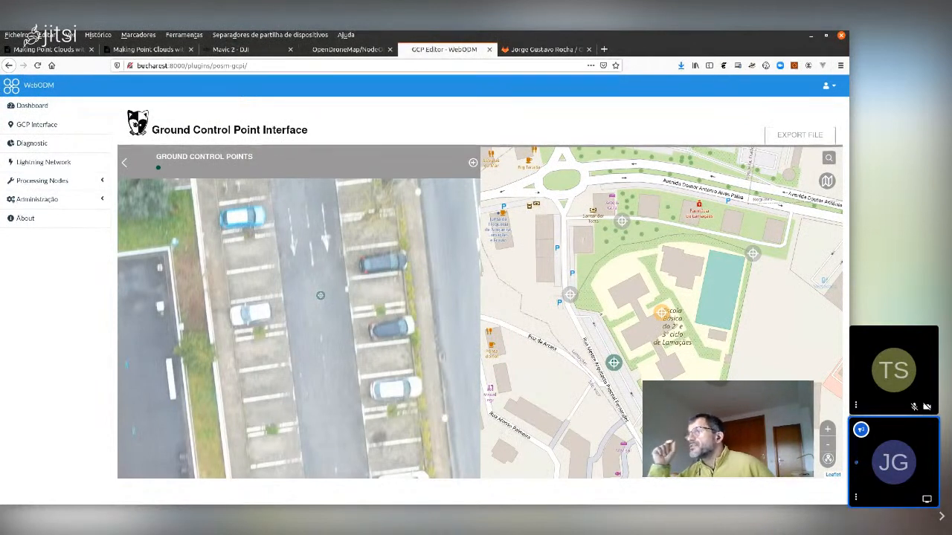
# Export the ground control point file, review its coordinate lines and choose the school/Mission 3/data folder as the save location.
pyautogui.click(798, 136)
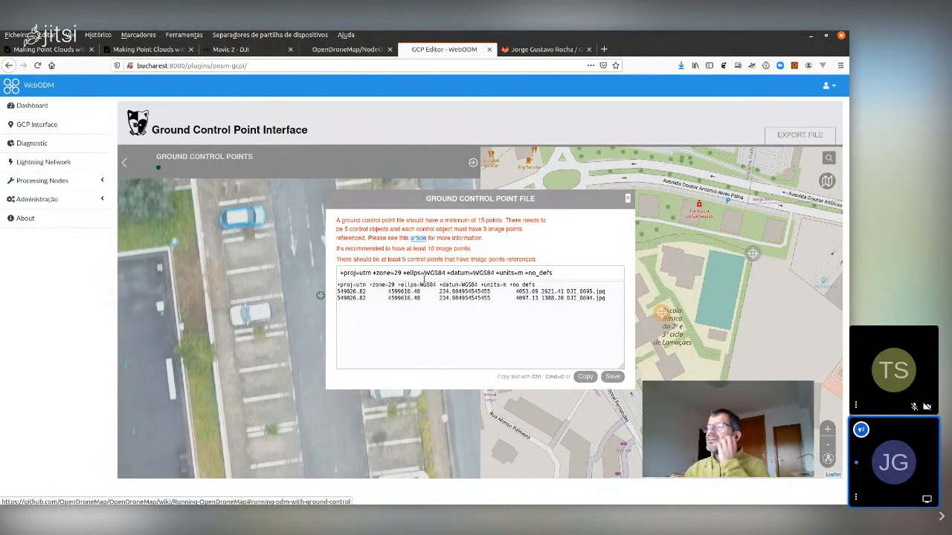
pyautogui.moveTo(337, 291); pyautogui.dragTo(591, 312)
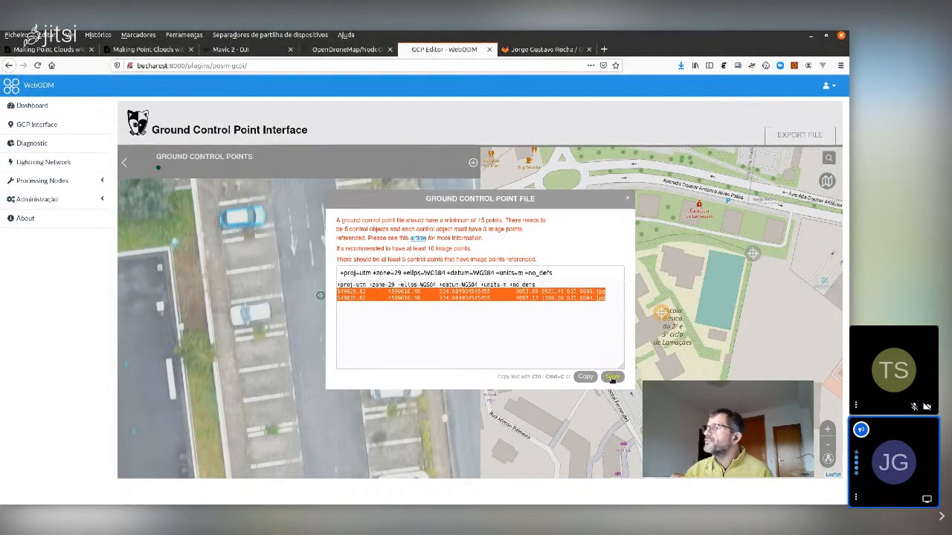
pyautogui.click(612, 377)
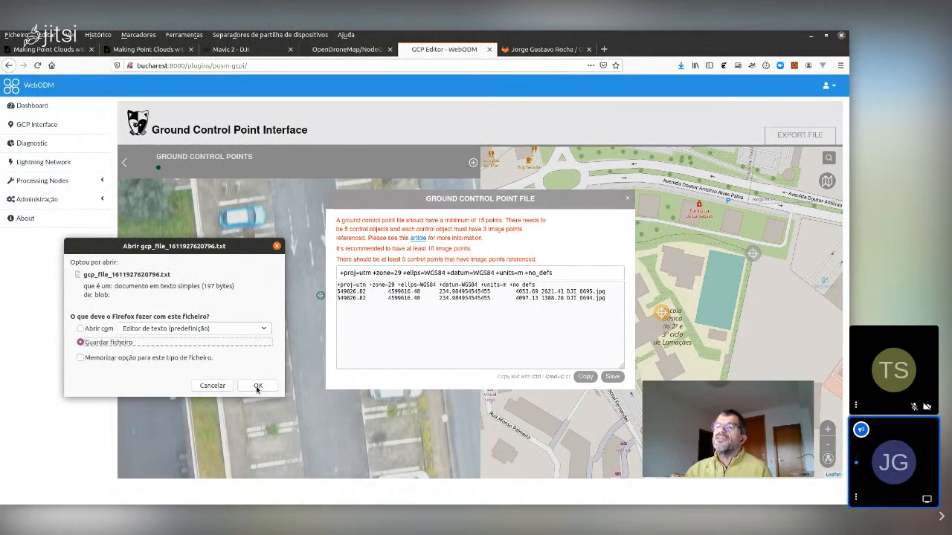
pyautogui.click(257, 386)
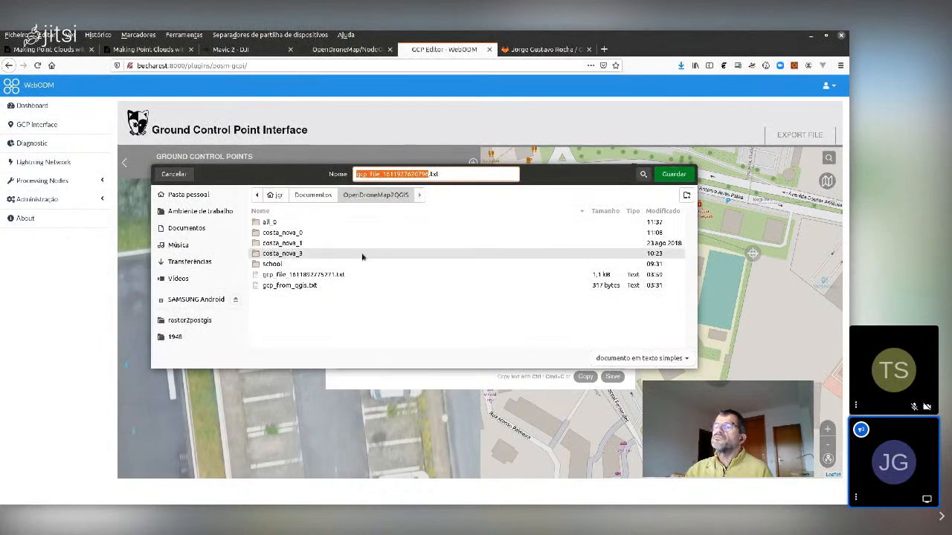
pyautogui.doubleClick(277, 264)
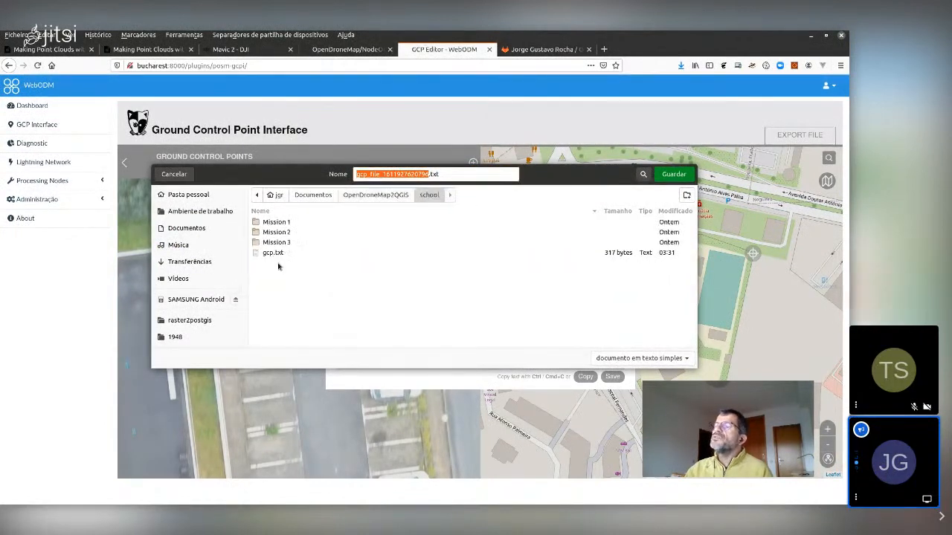
pyautogui.doubleClick(281, 244)
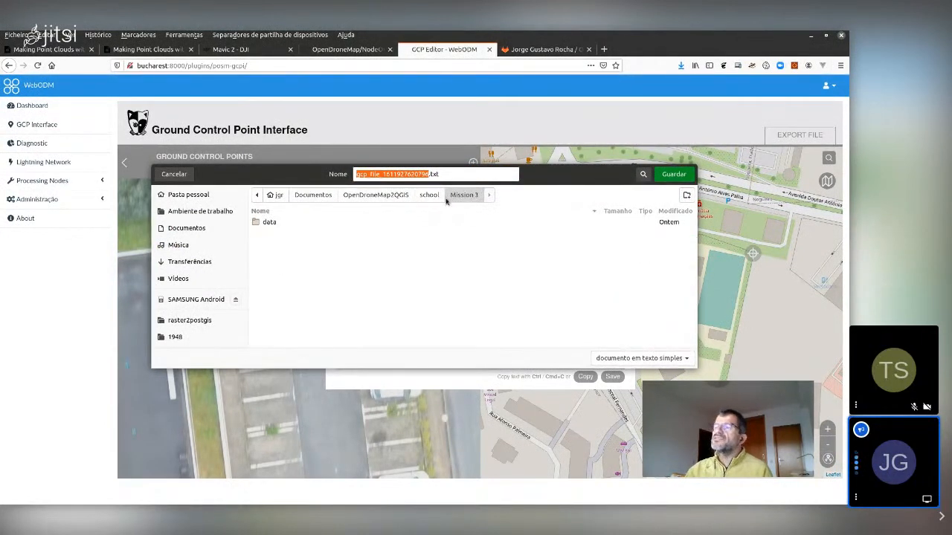
pyautogui.doubleClick(269, 223)
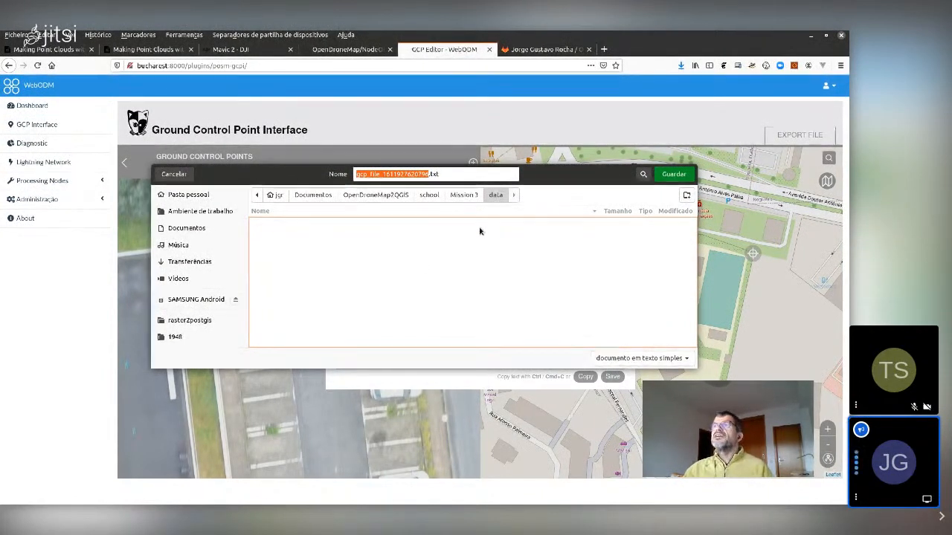
# Name the exported file gcp.txt, save it and close the ground control point file dialog.
pyautogui.click(425, 175)
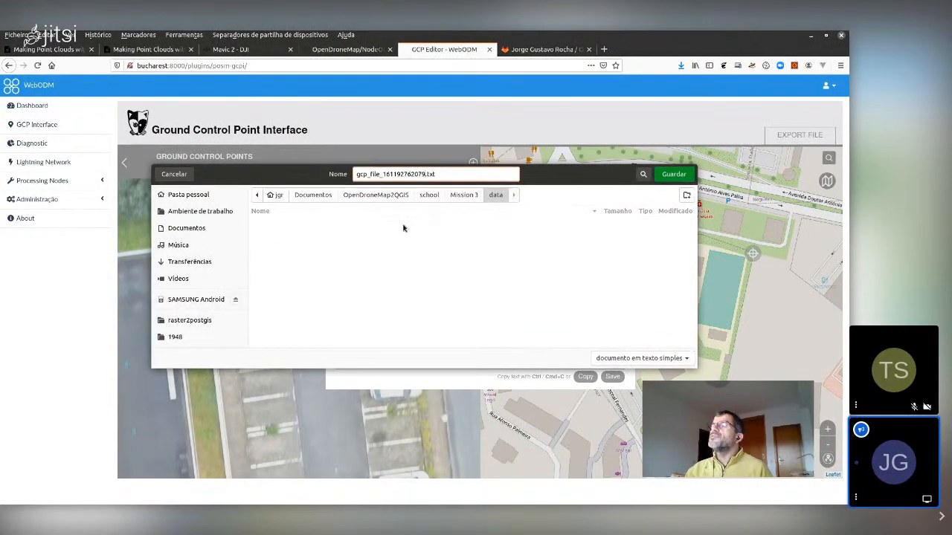
pyautogui.press('BackSpace')
pyautogui.press('BackSpace')
pyautogui.press('BackSpace')
pyautogui.press('BackSpace')
pyautogui.press('BackSpace')
pyautogui.press('BackSpace')
pyautogui.press('BackSpace')
pyautogui.press('BackSpace')
pyautogui.press('BackSpace')
pyautogui.press('BackSpace')
pyautogui.press('BackSpace')
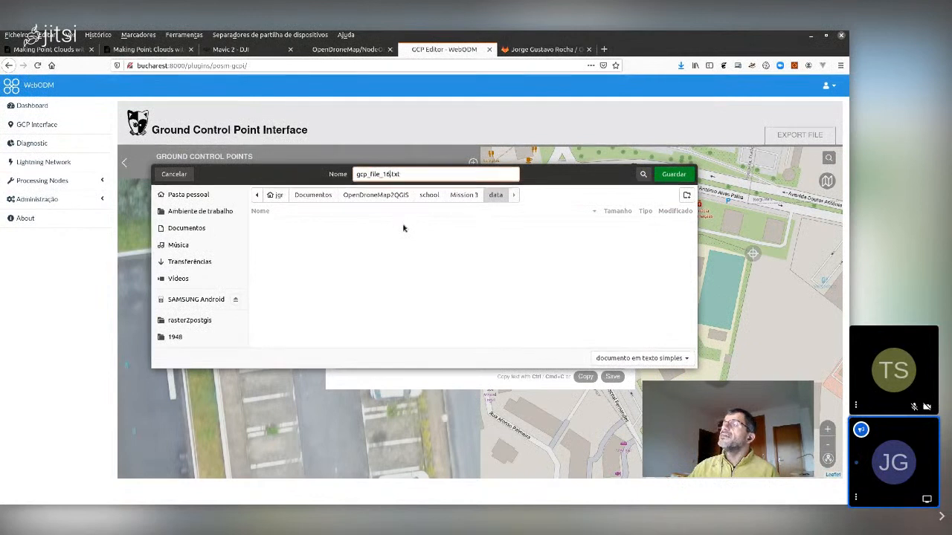
pyautogui.press('BackSpace')
pyautogui.press('BackSpace')
pyautogui.press('BackSpace')
pyautogui.press('BackSpace')
pyautogui.press('BackSpace')
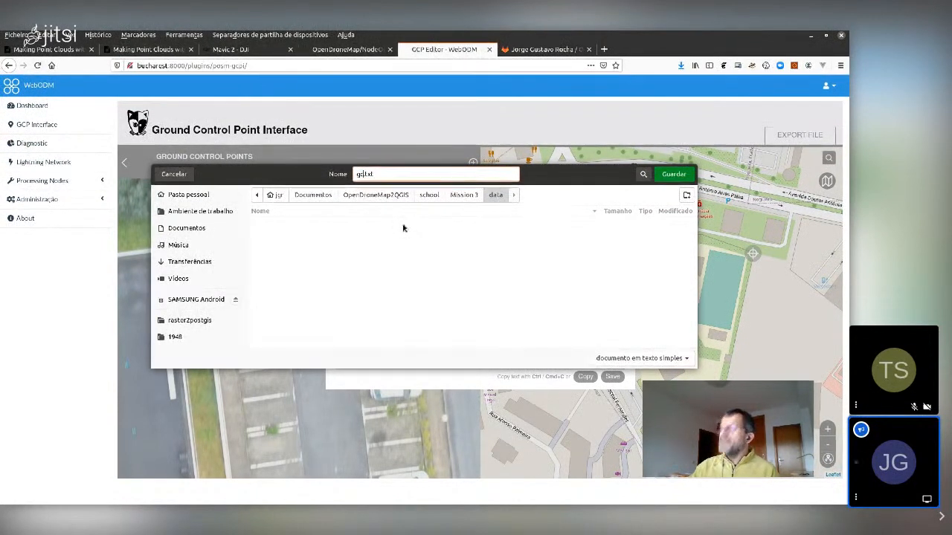
pyautogui.write('p')
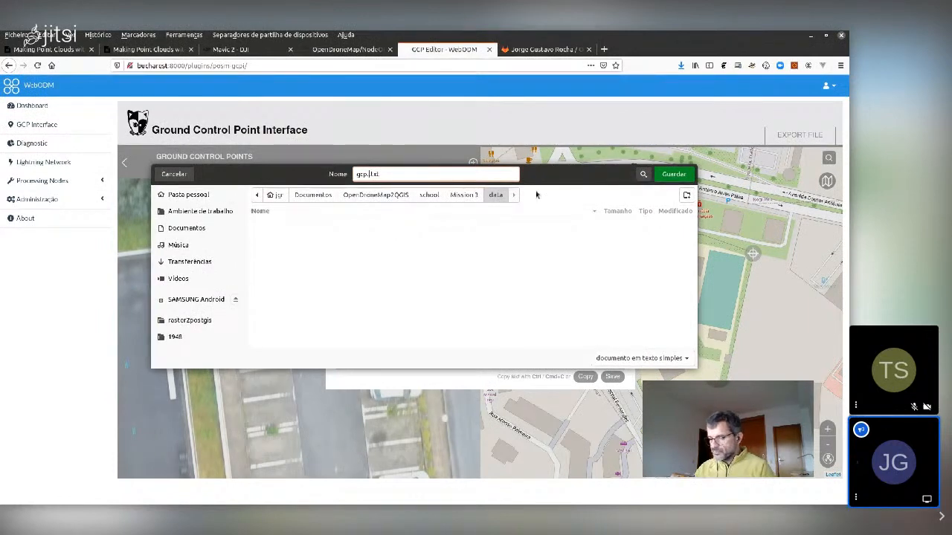
pyautogui.click(659, 177)
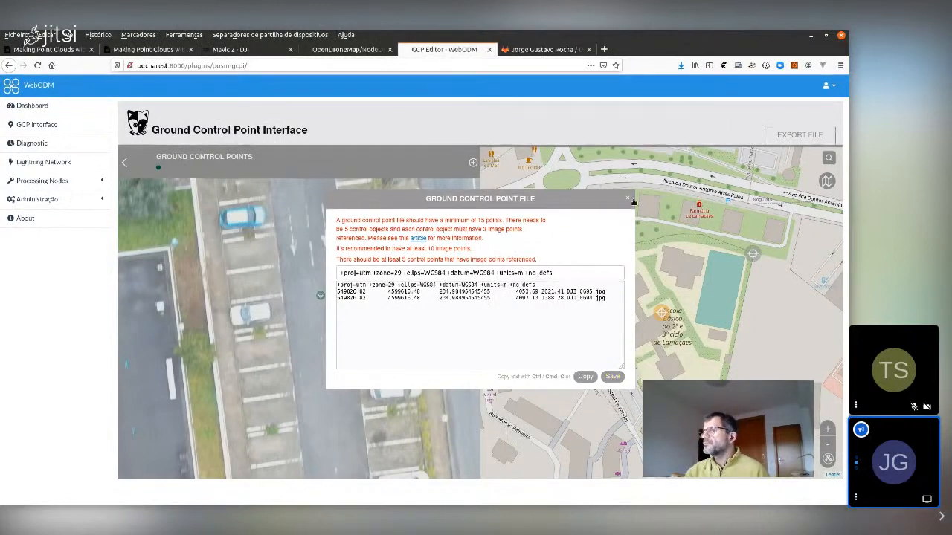
pyautogui.click(627, 200)
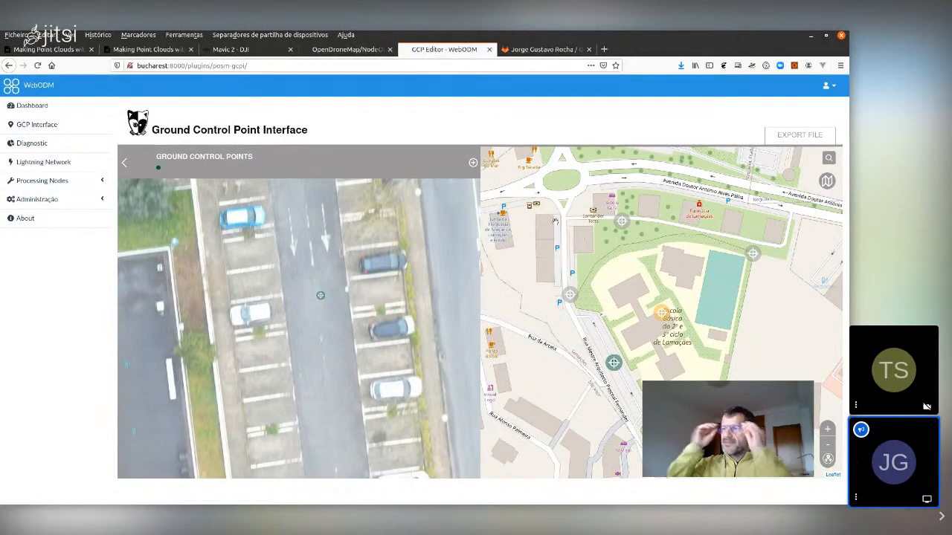
# Go to the WebODM dashboard, expand the Friday project's Antiga Capela da Costa Nova task and show its downloadable assets.
pyautogui.click(57, 107)
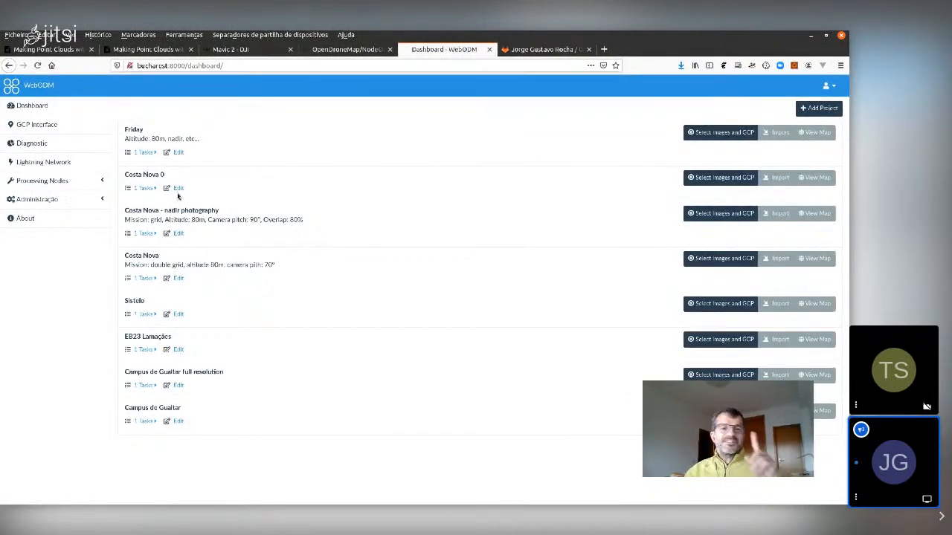
pyautogui.click(145, 152)
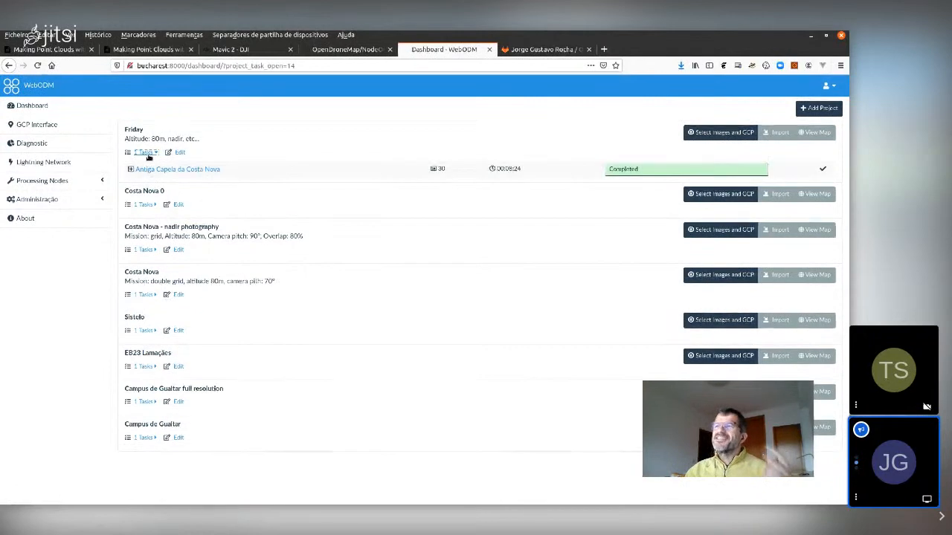
pyautogui.click(131, 170)
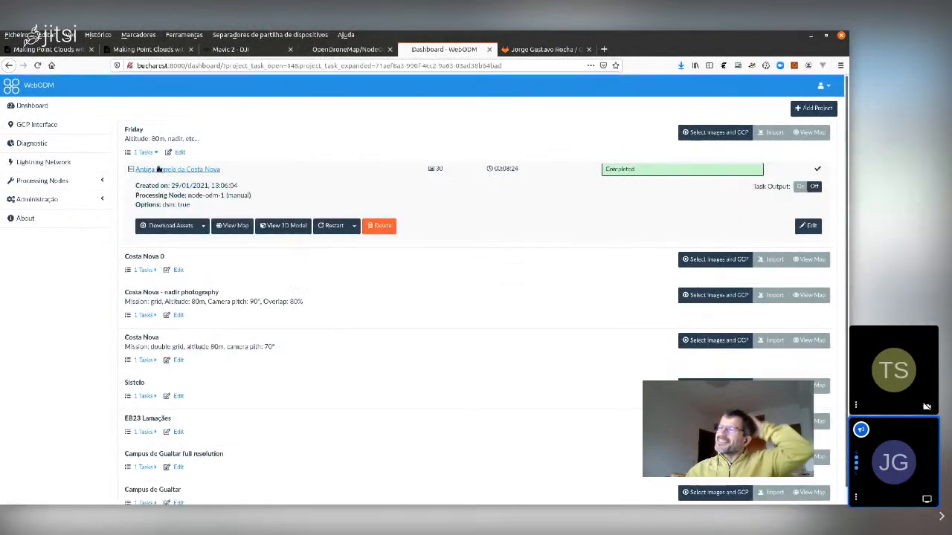
pyautogui.click(199, 227)
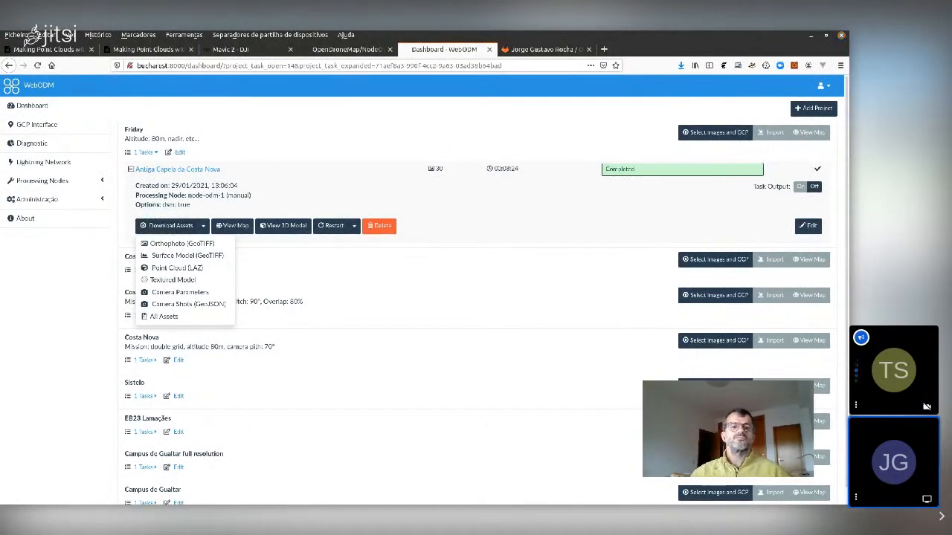
# Switch to Telegram, enlarge its window and view the drone result pictures shared in the QGIS Open Day group.
pyautogui.moveTo(0, 137); pyautogui.dragTo(300, 42)
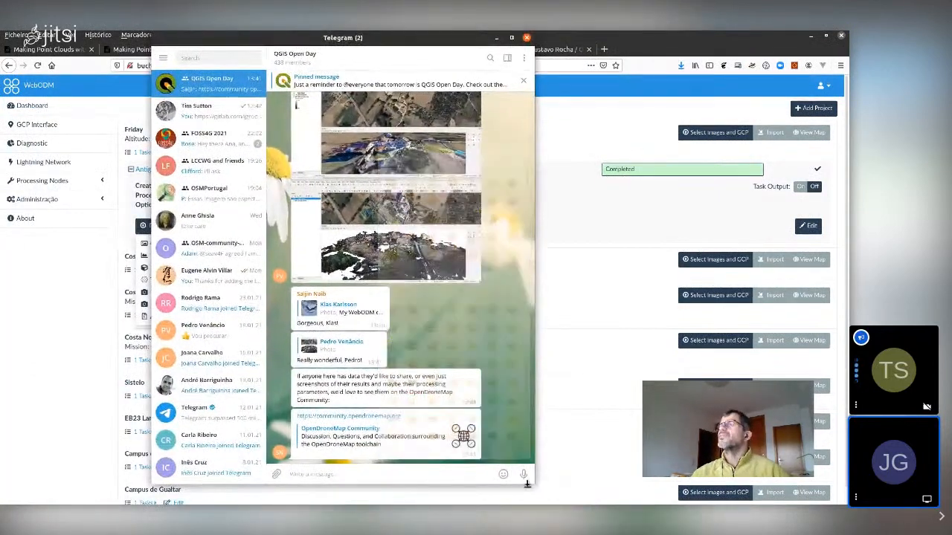
pyautogui.moveTo(537, 487); pyautogui.dragTo(707, 501)
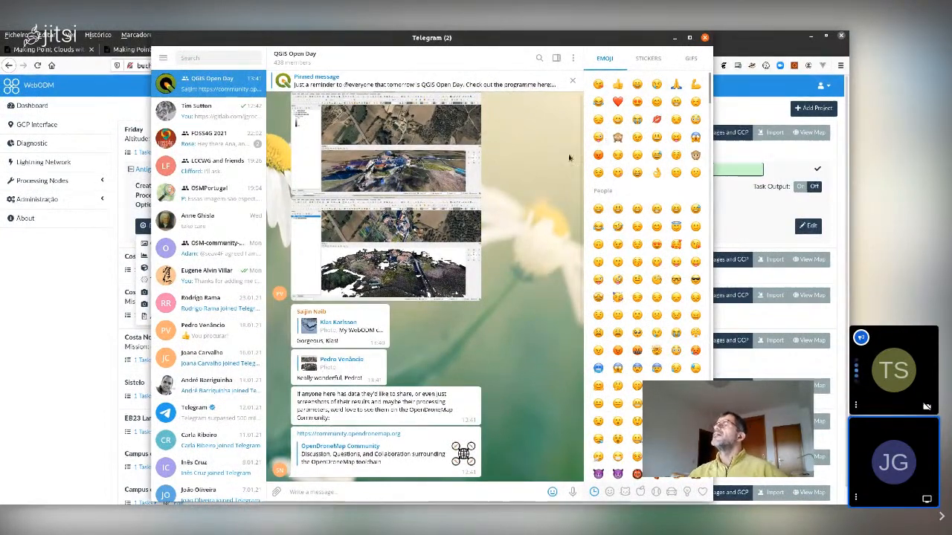
pyautogui.scroll(3, 517, 295)
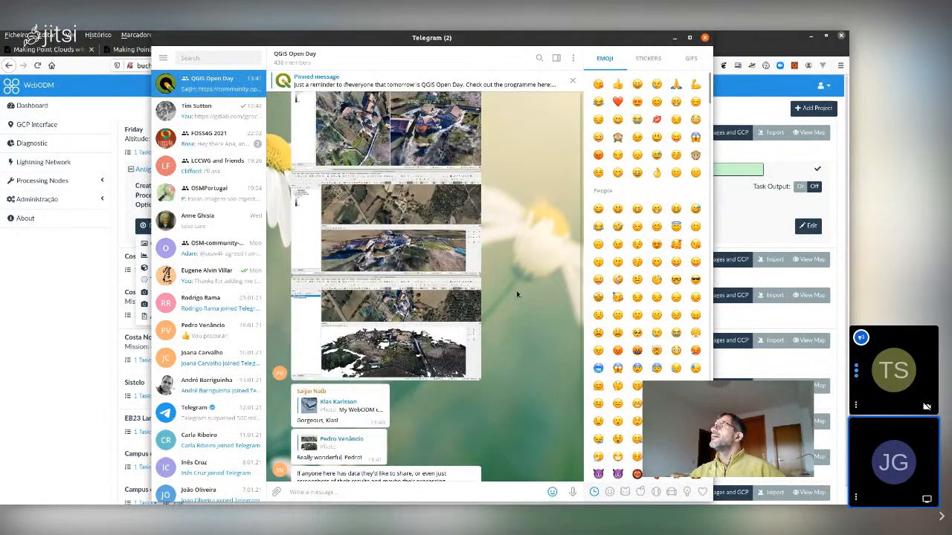
pyautogui.scroll(3, 516, 294)
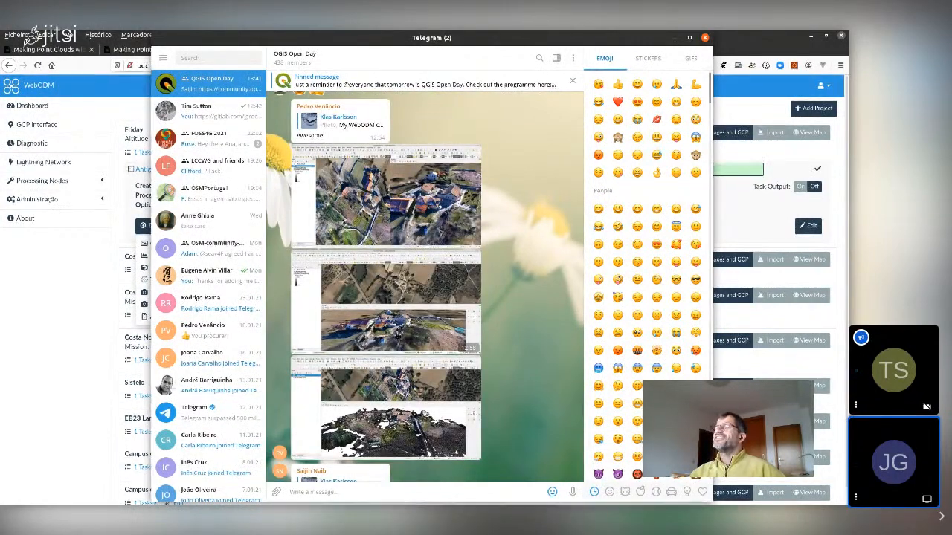
pyautogui.click(431, 211)
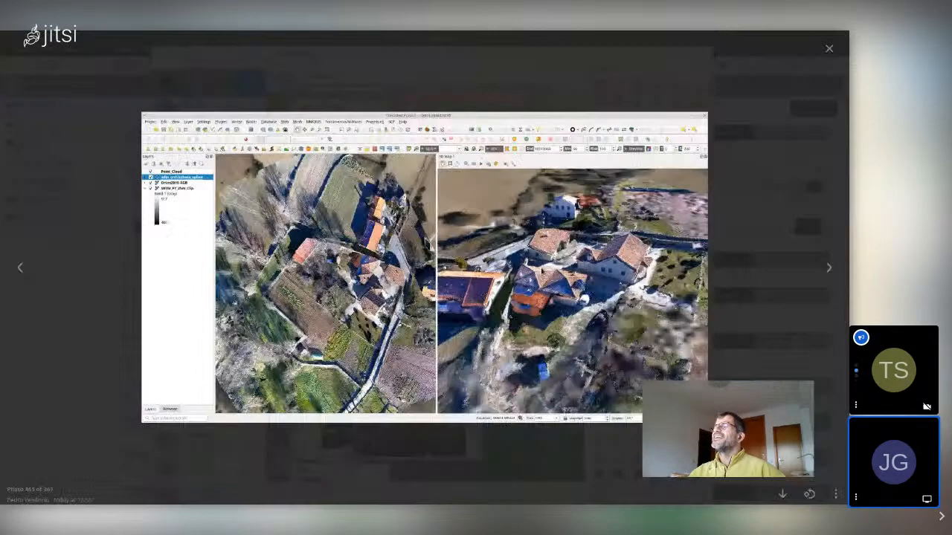
pyautogui.press('Left')
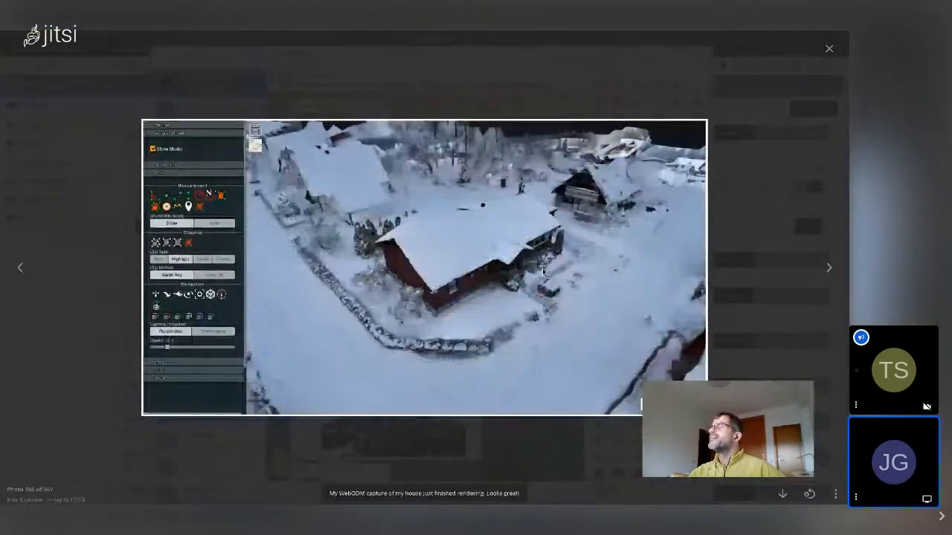